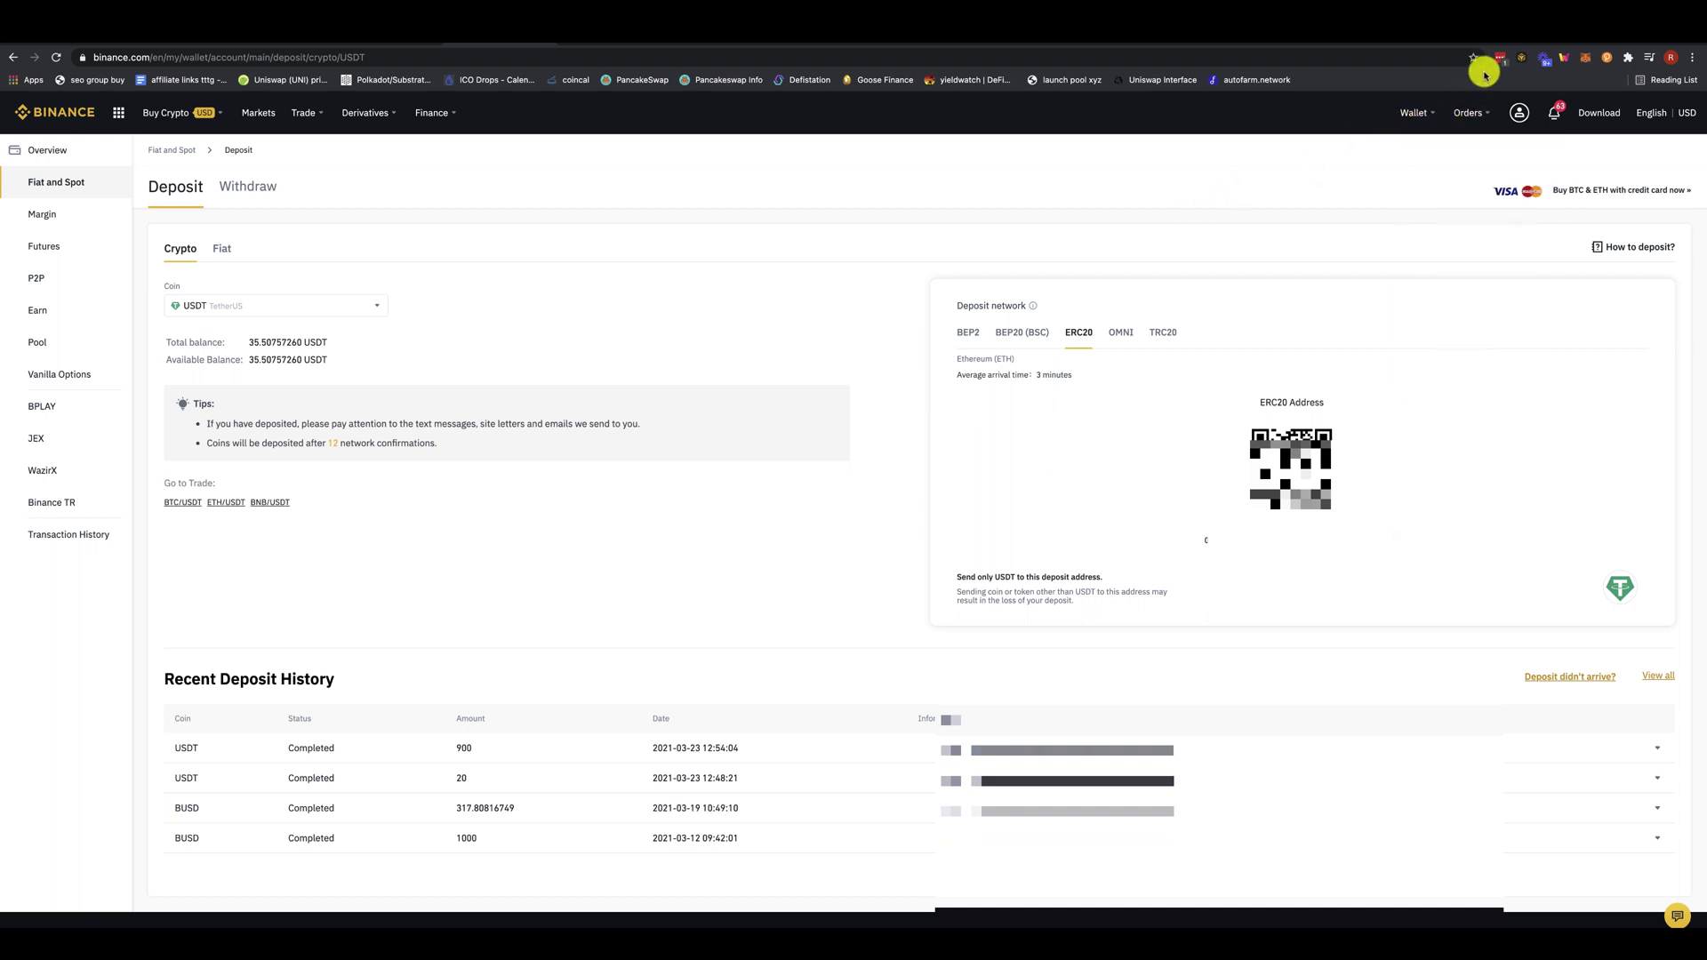
left_click(1519, 59)
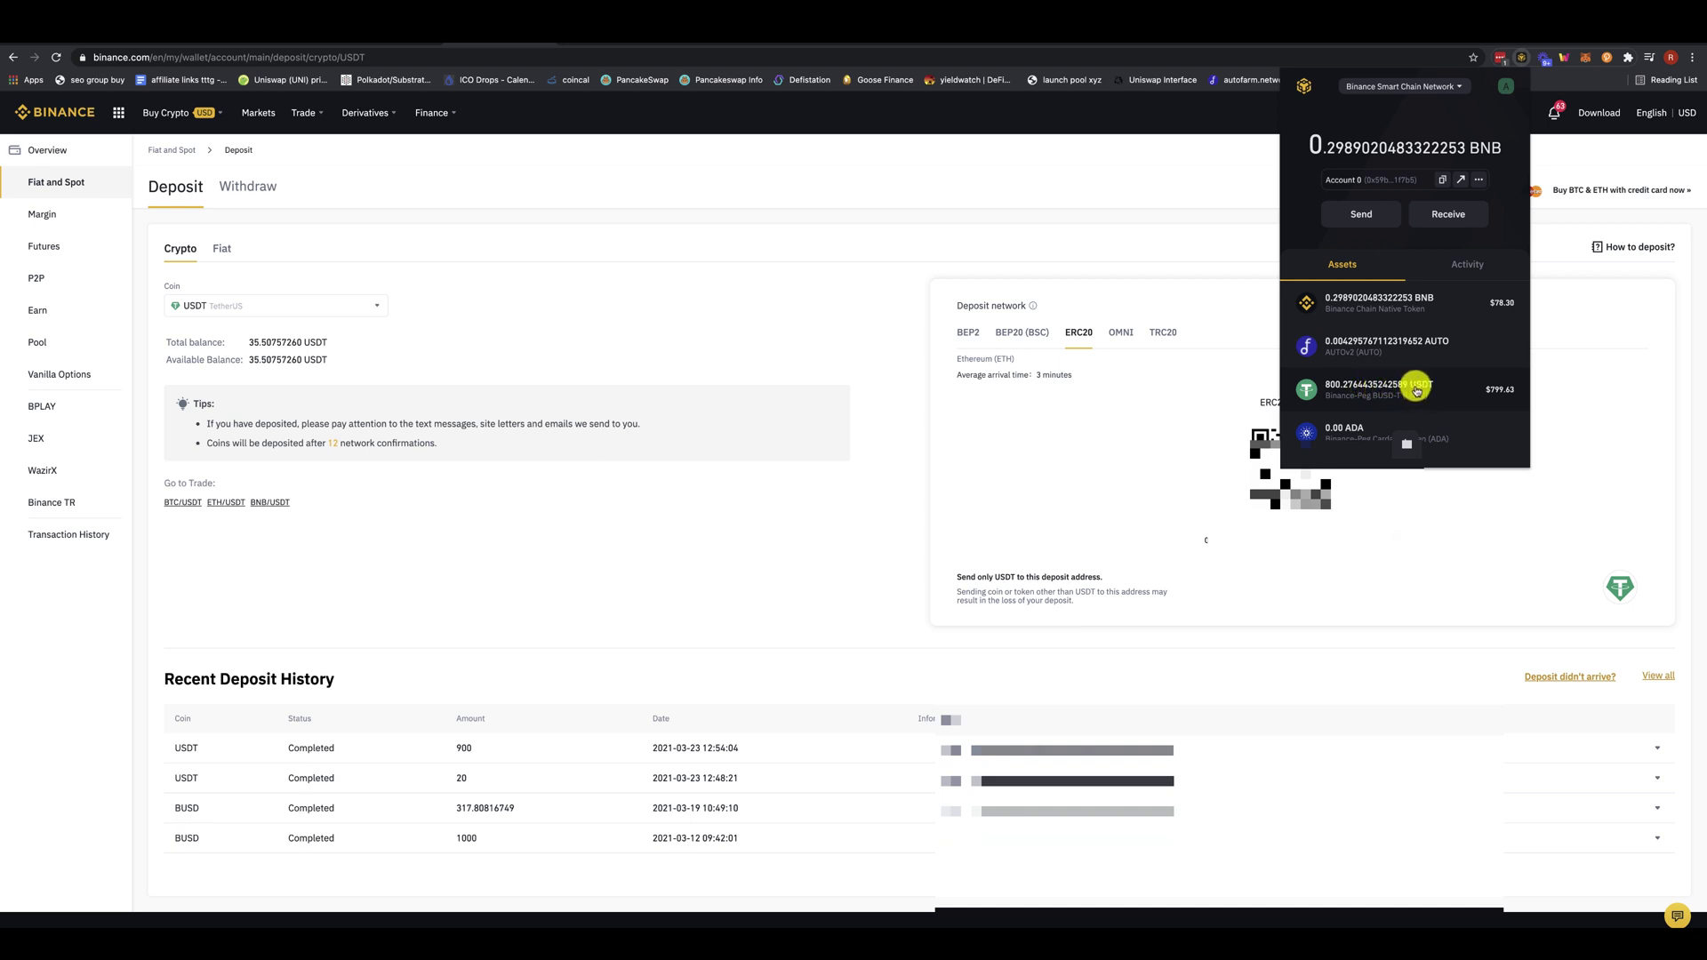
left_click(1184, 239)
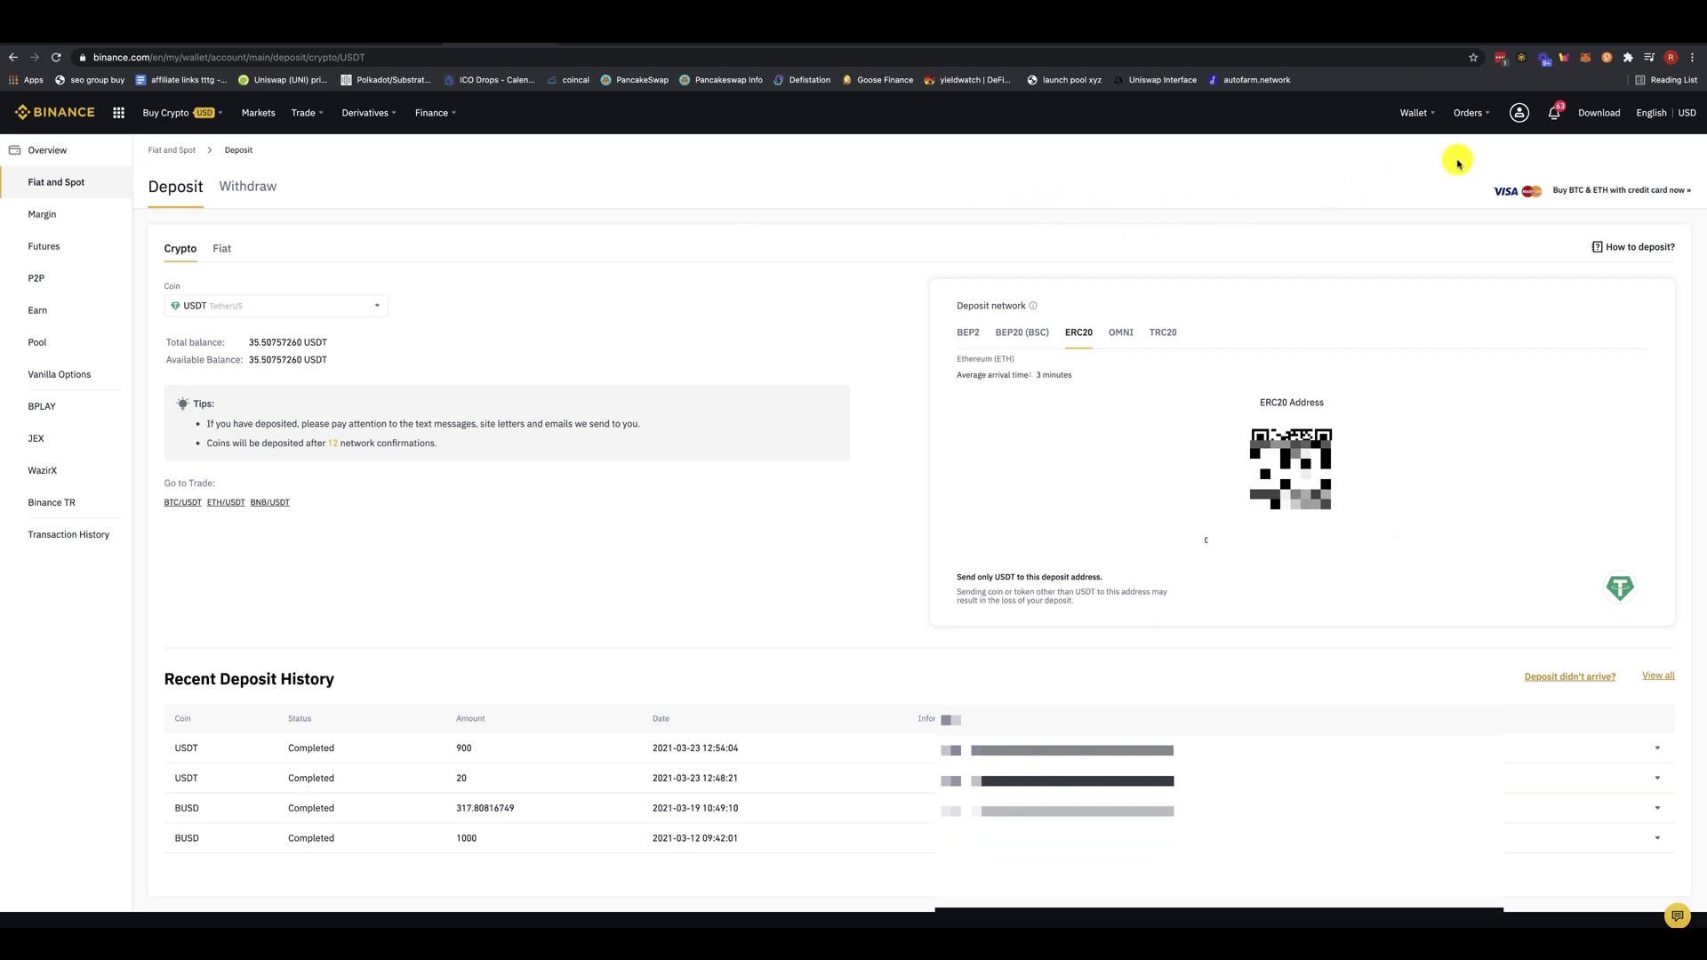
left_click(1521, 57)
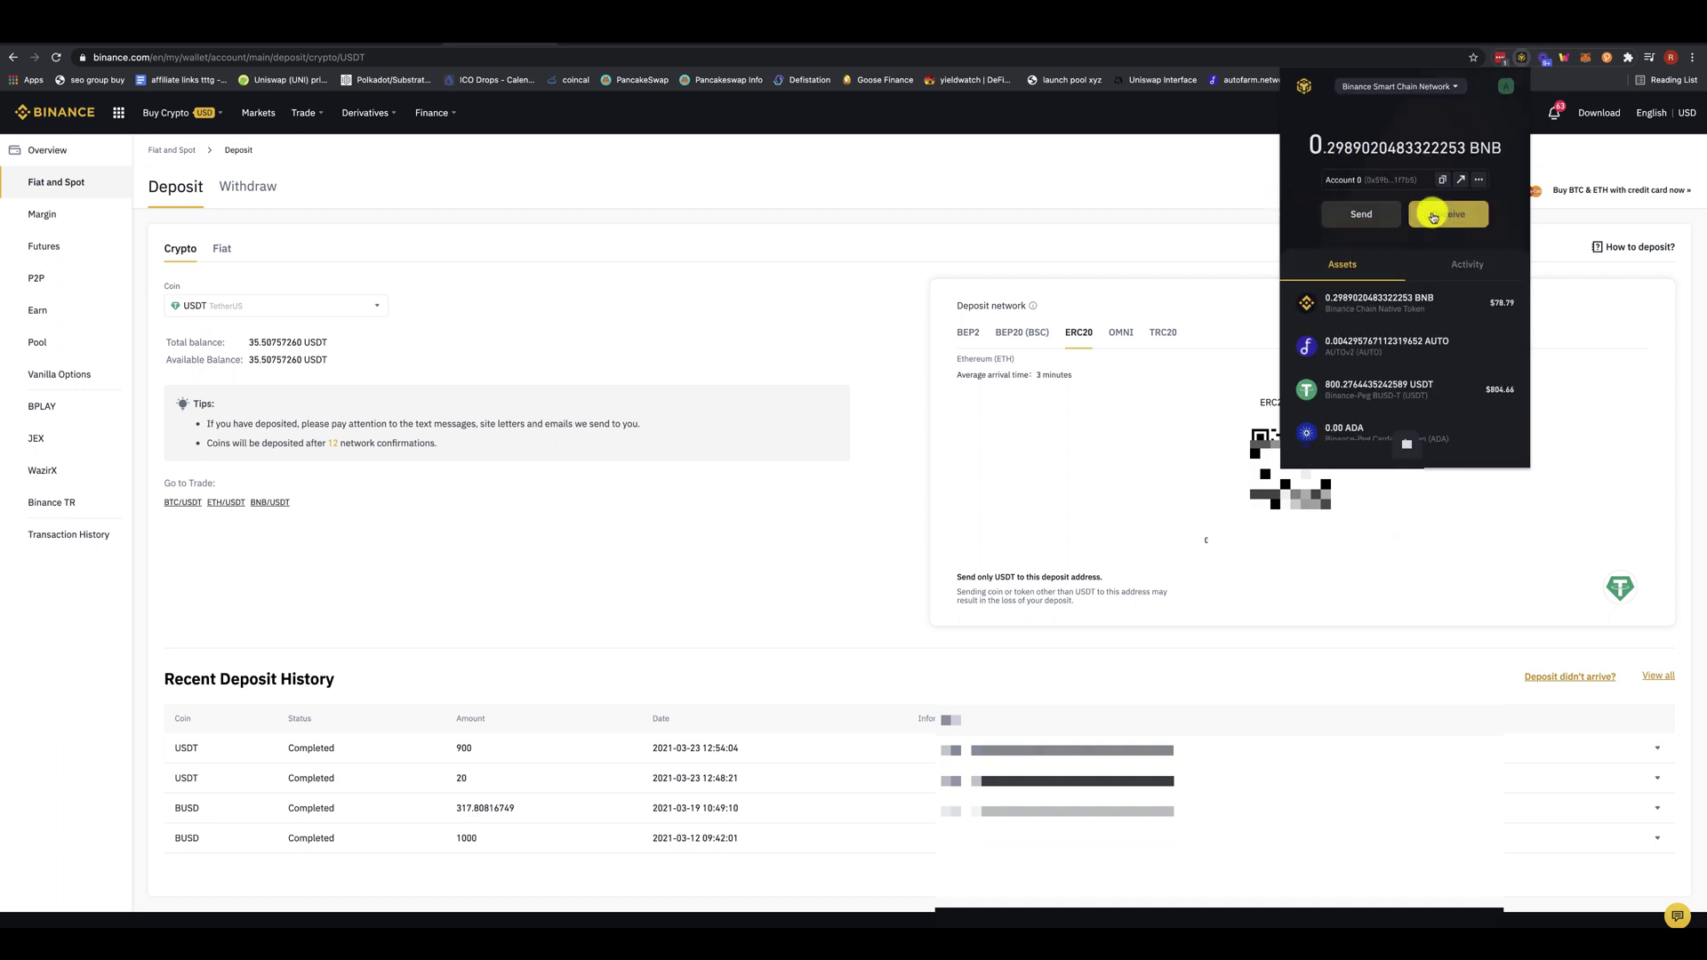
left_click(1351, 386)
left_click(1364, 221)
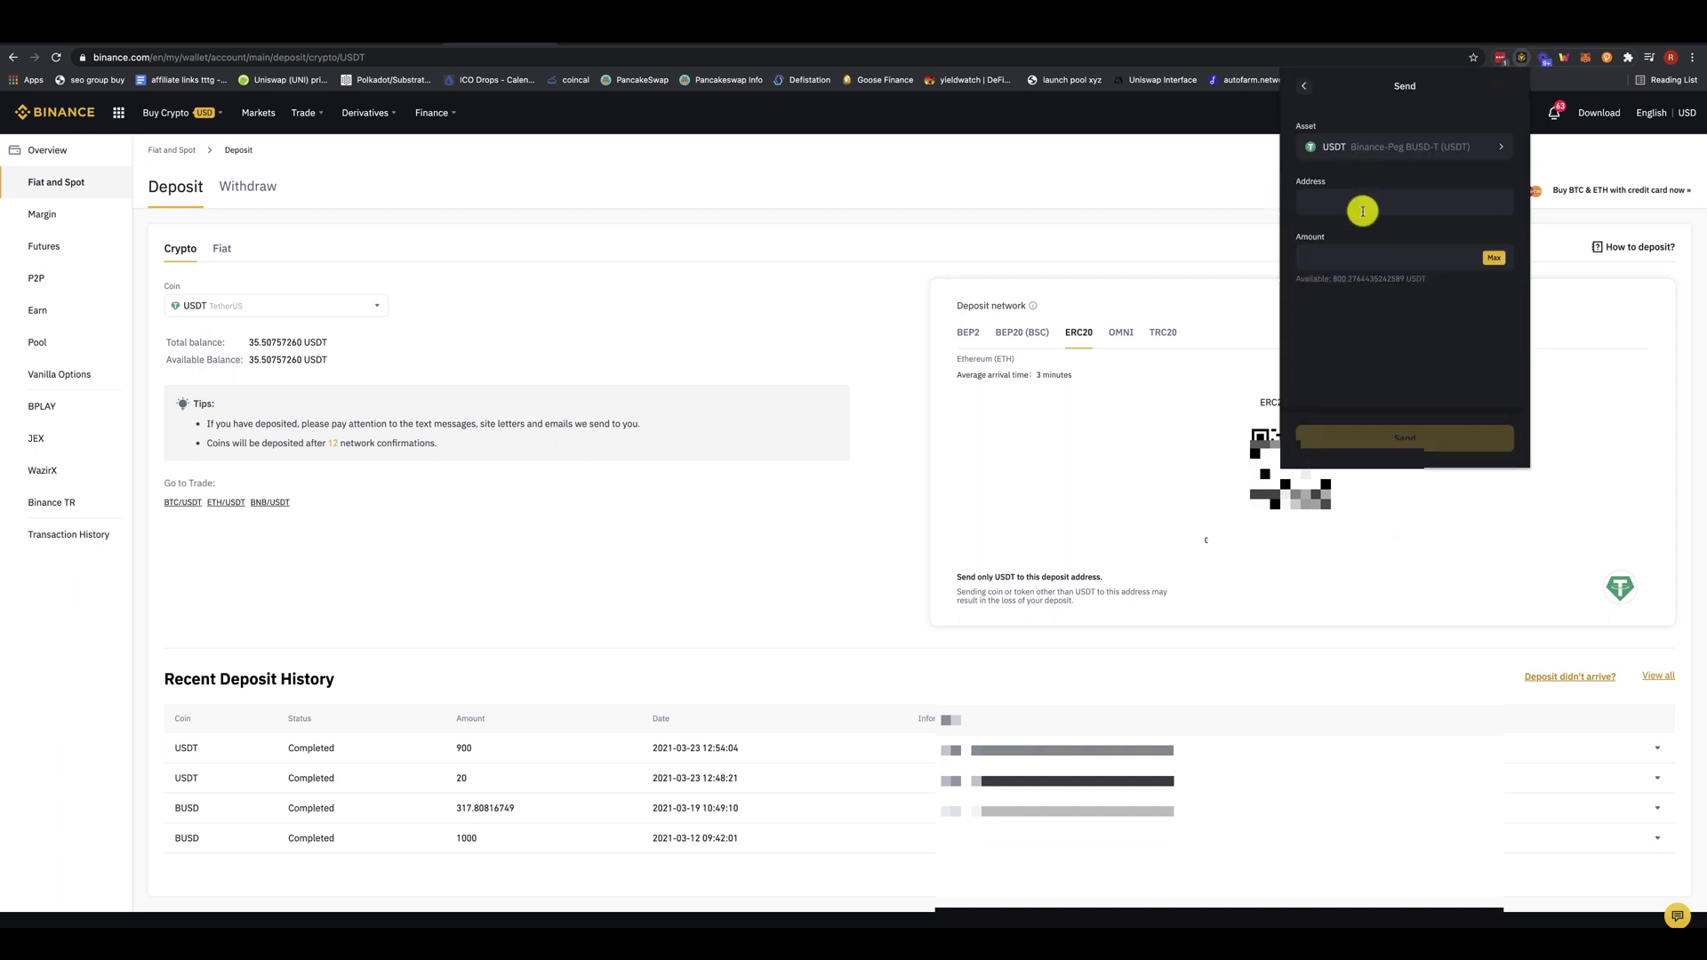
left_click(1182, 238)
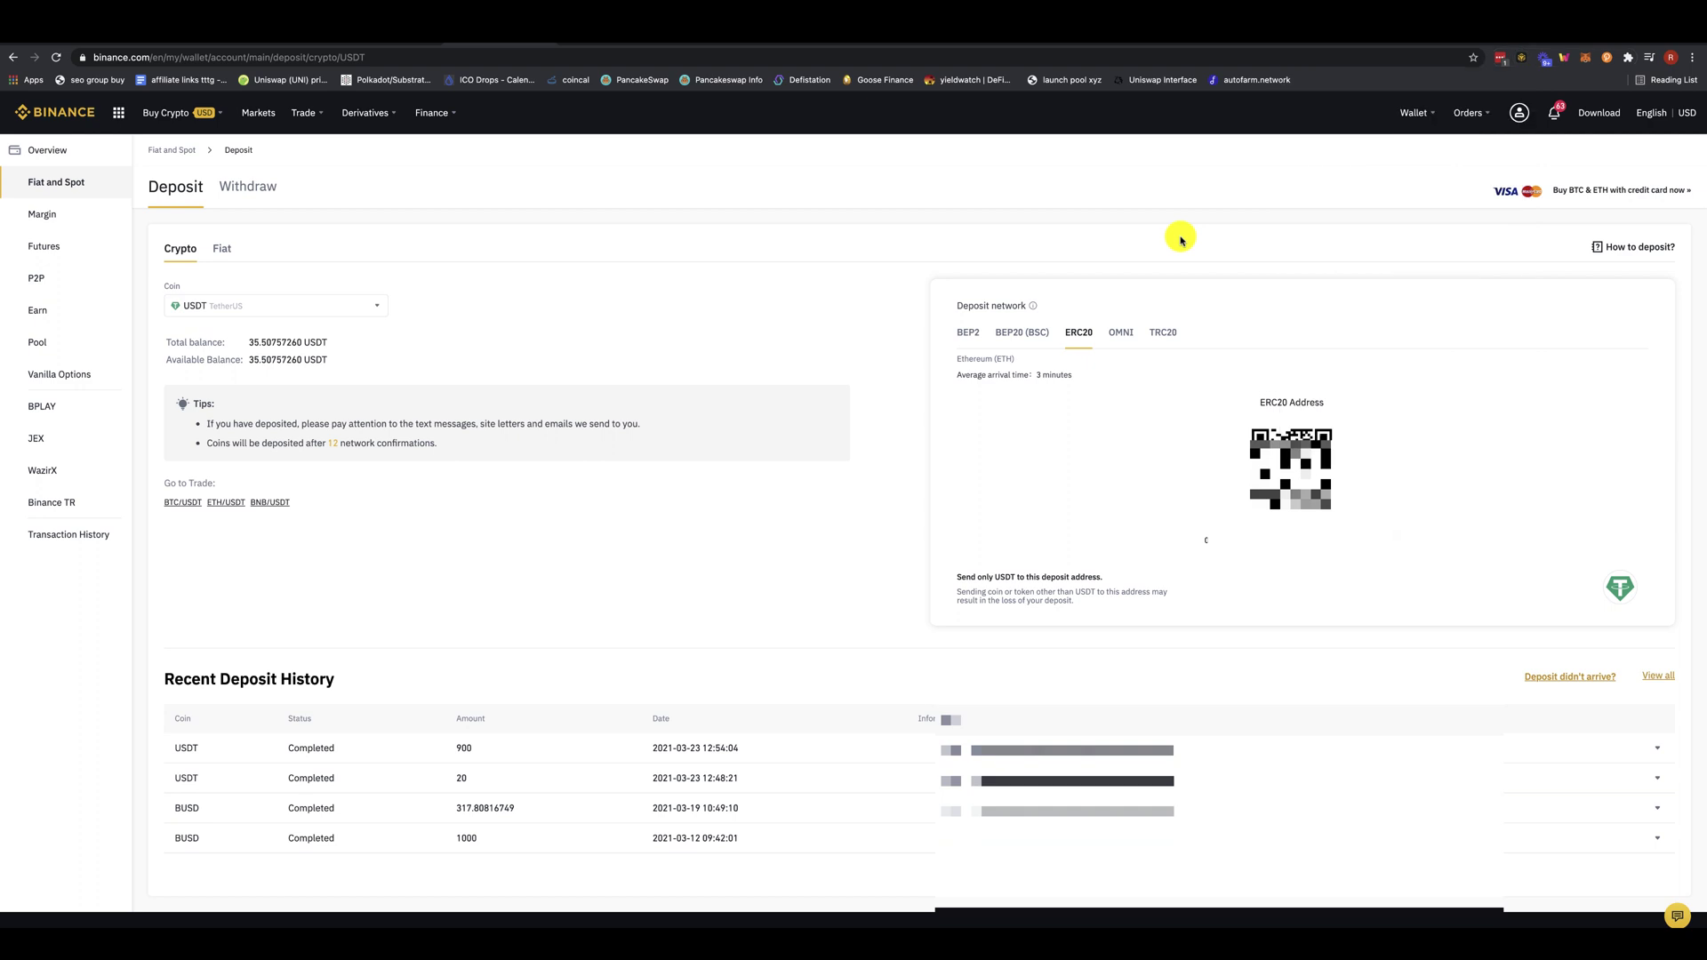
Switch Binance's USDT deposit to BEP20 (BSC), copy its address, then check the wallet's USDT Send form
left_click(1019, 333)
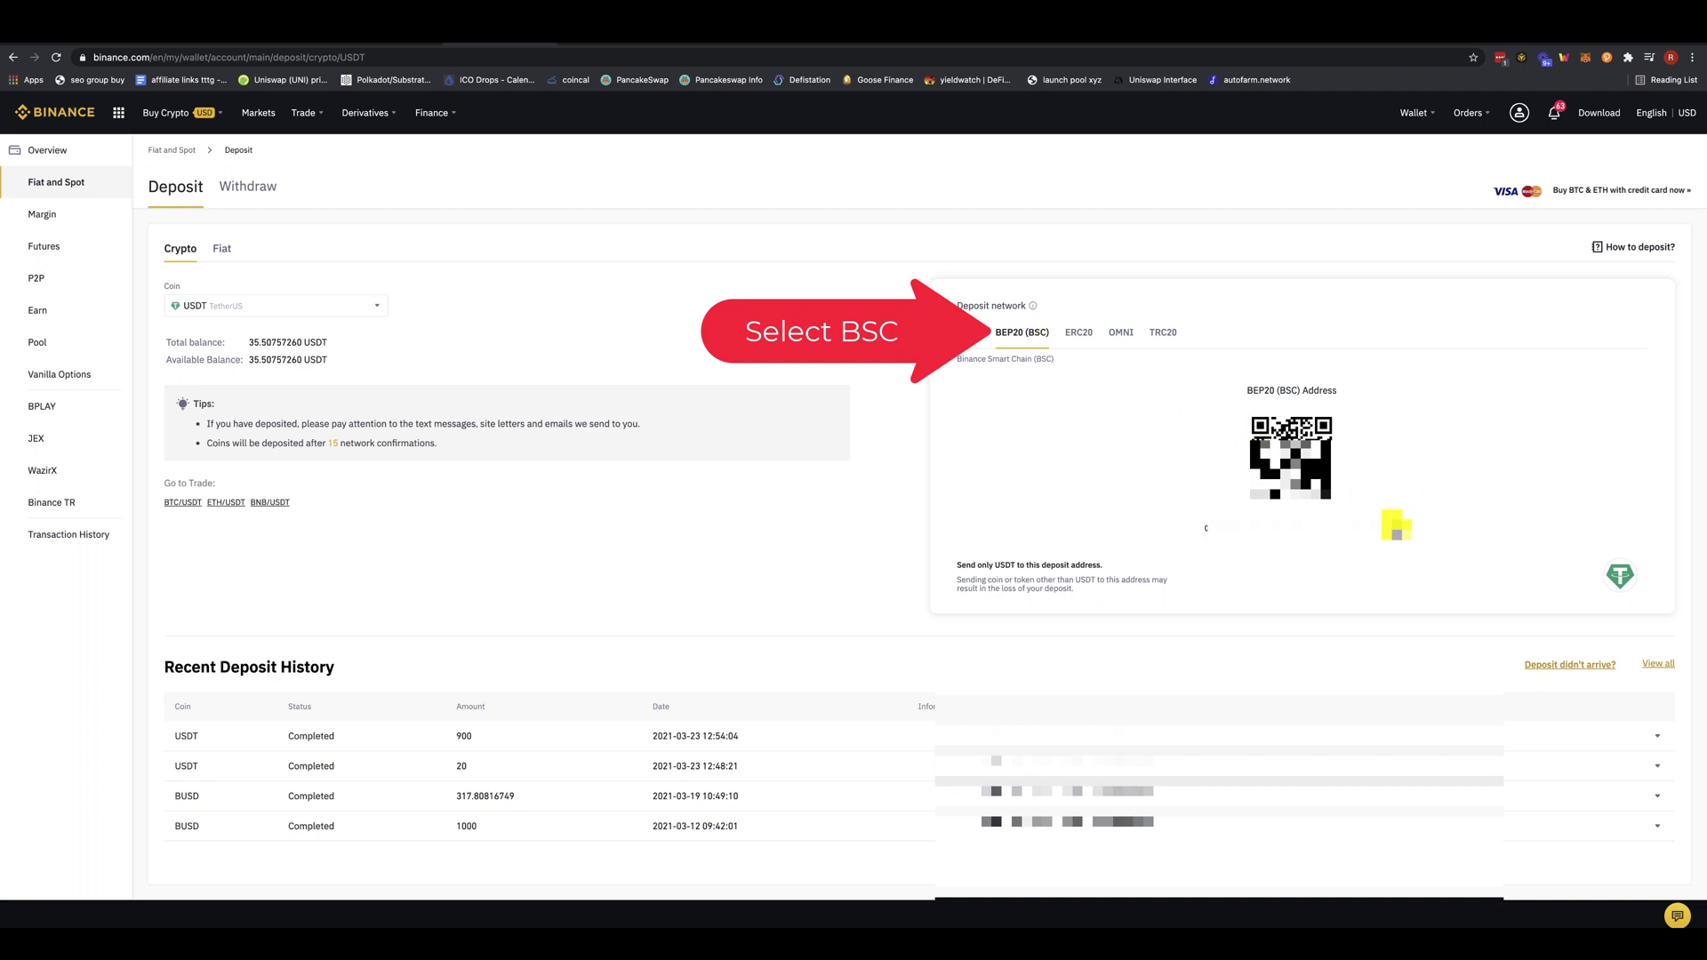
left_click(1394, 524)
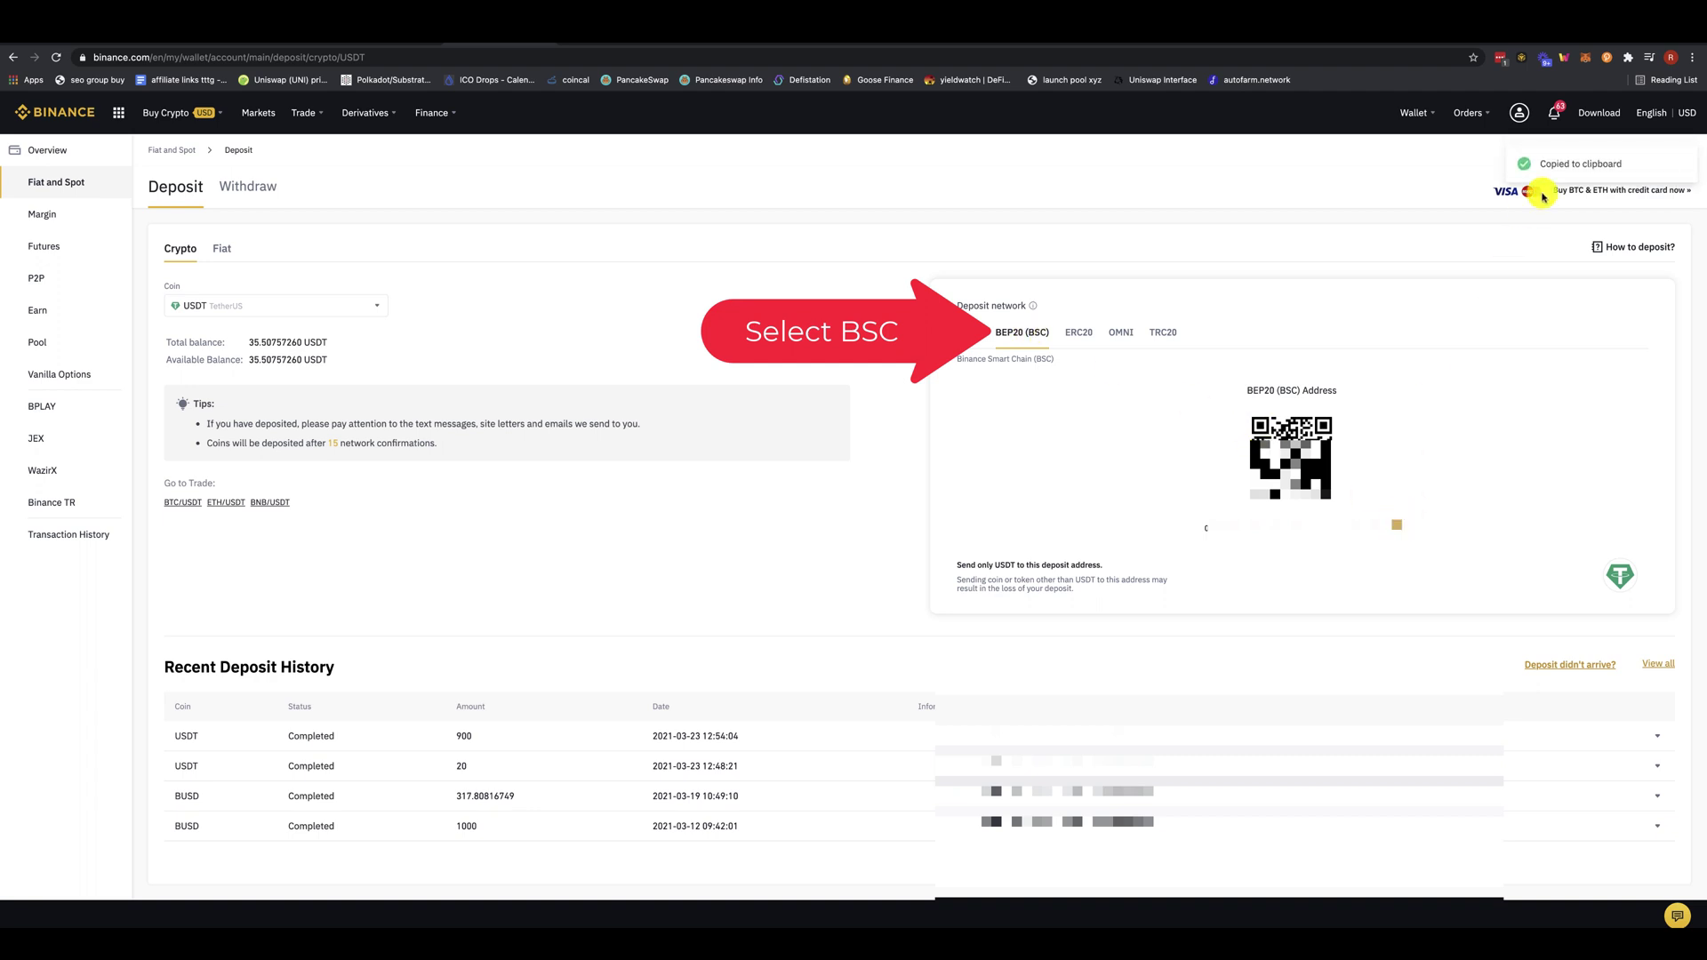
left_click(1524, 62)
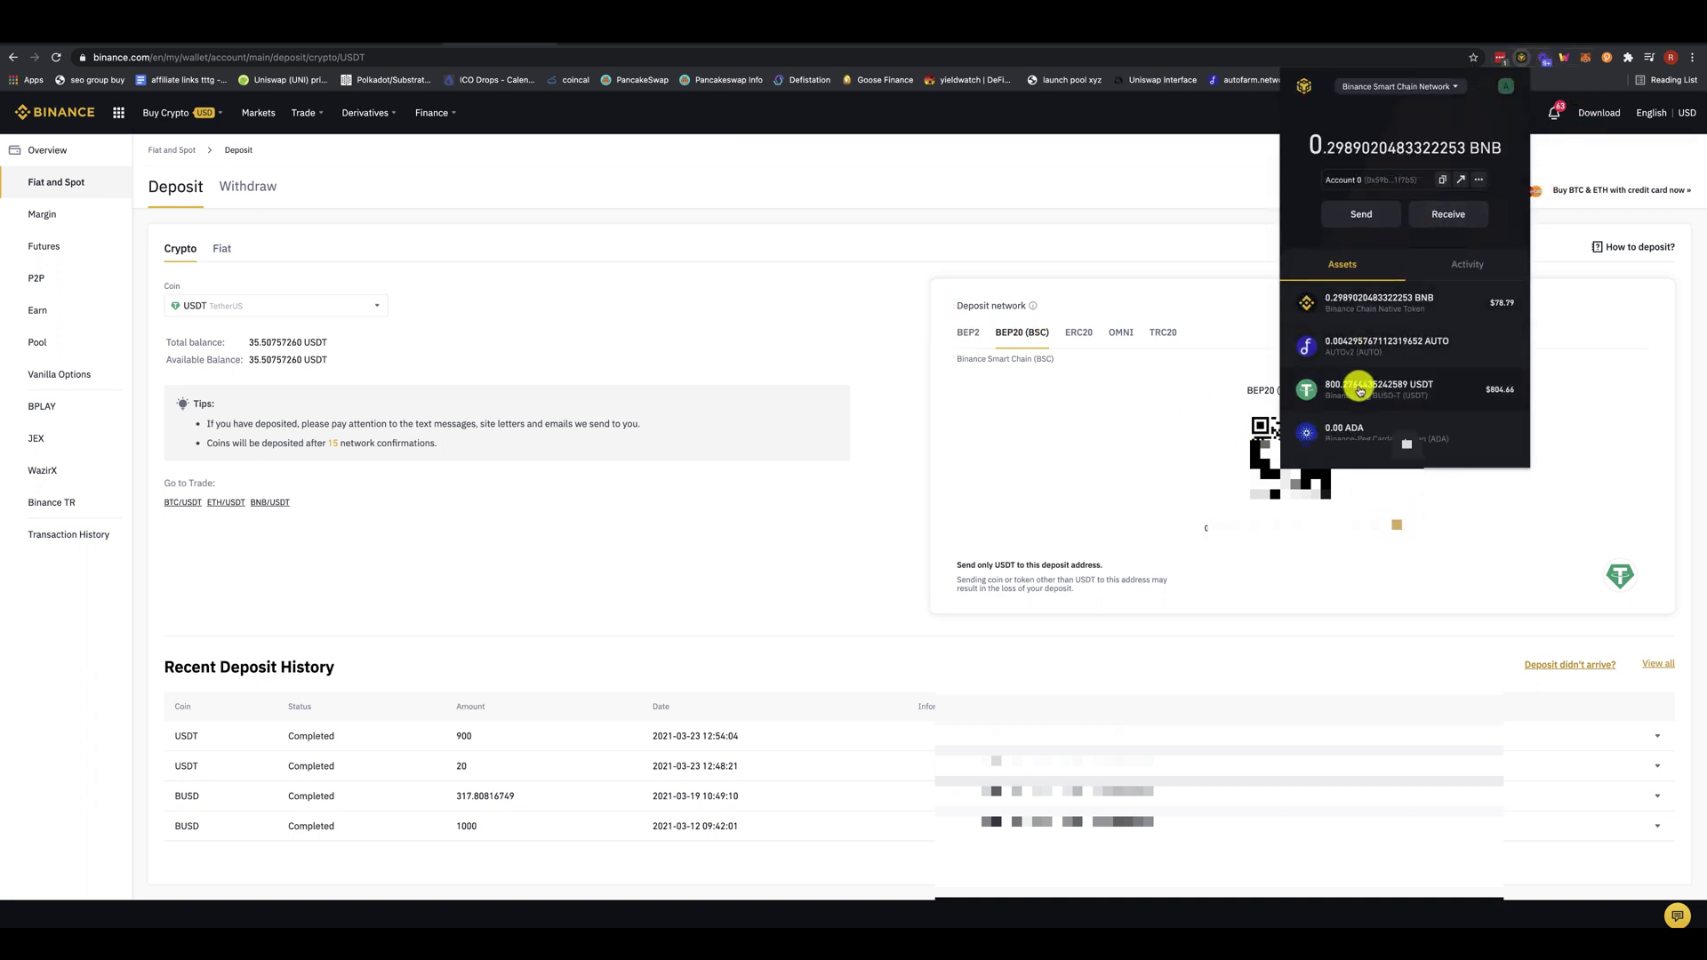
left_click(1359, 391)
left_click(1365, 211)
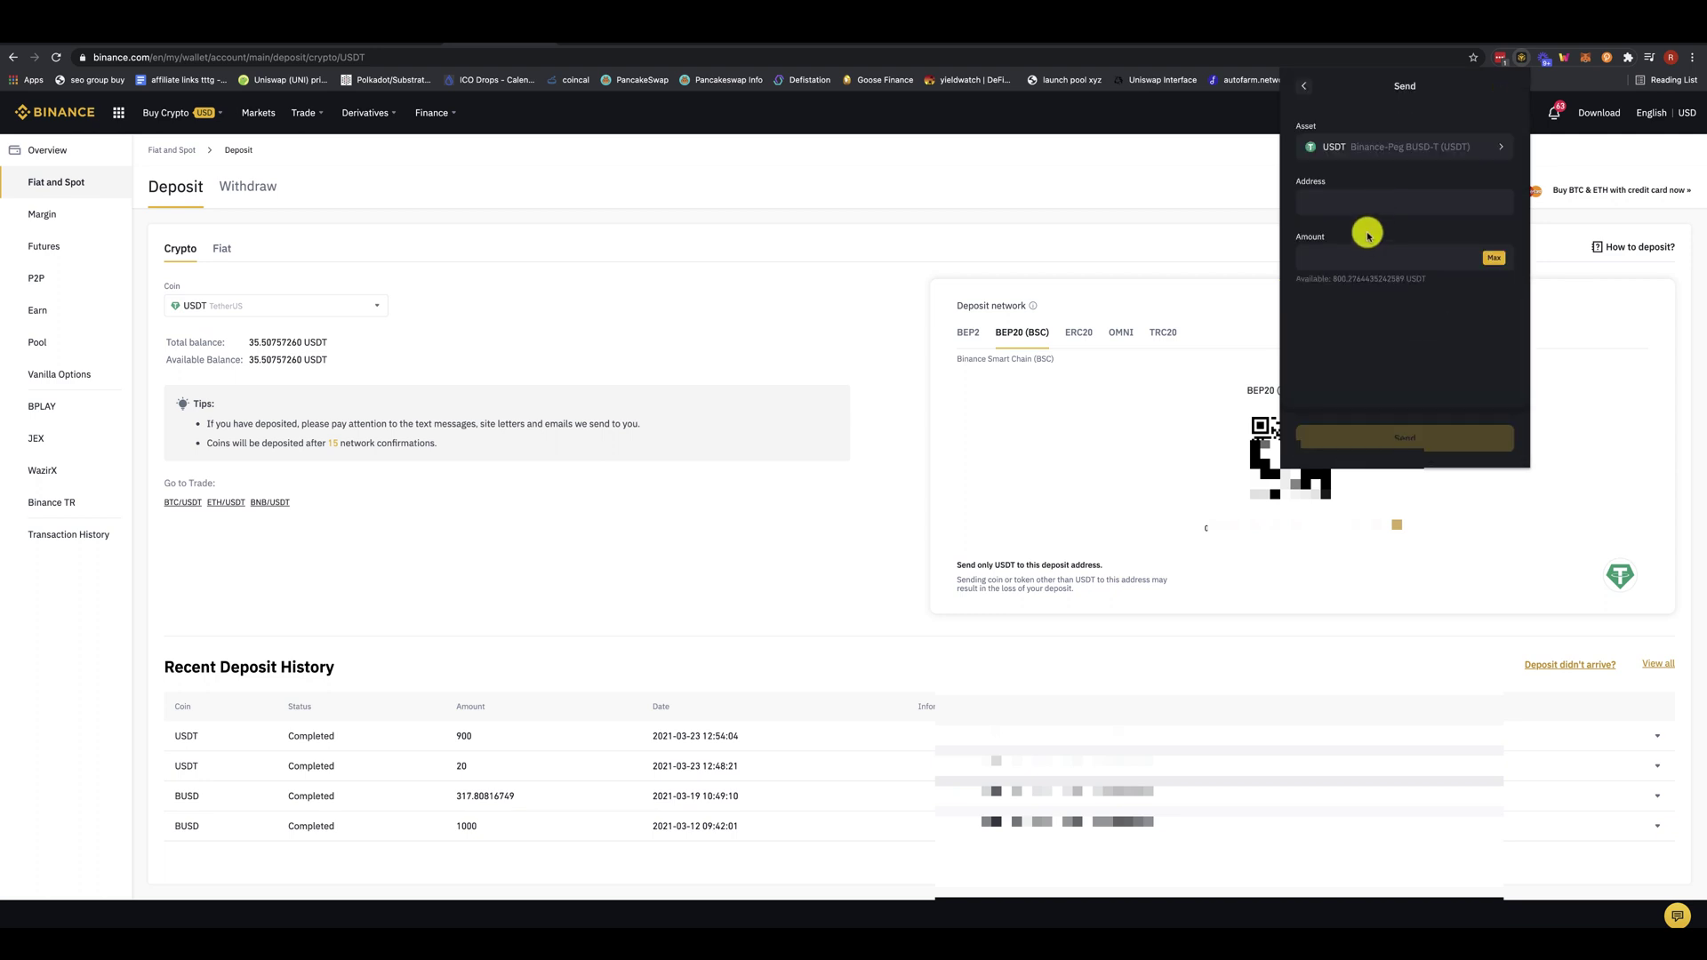
left_click(1131, 264)
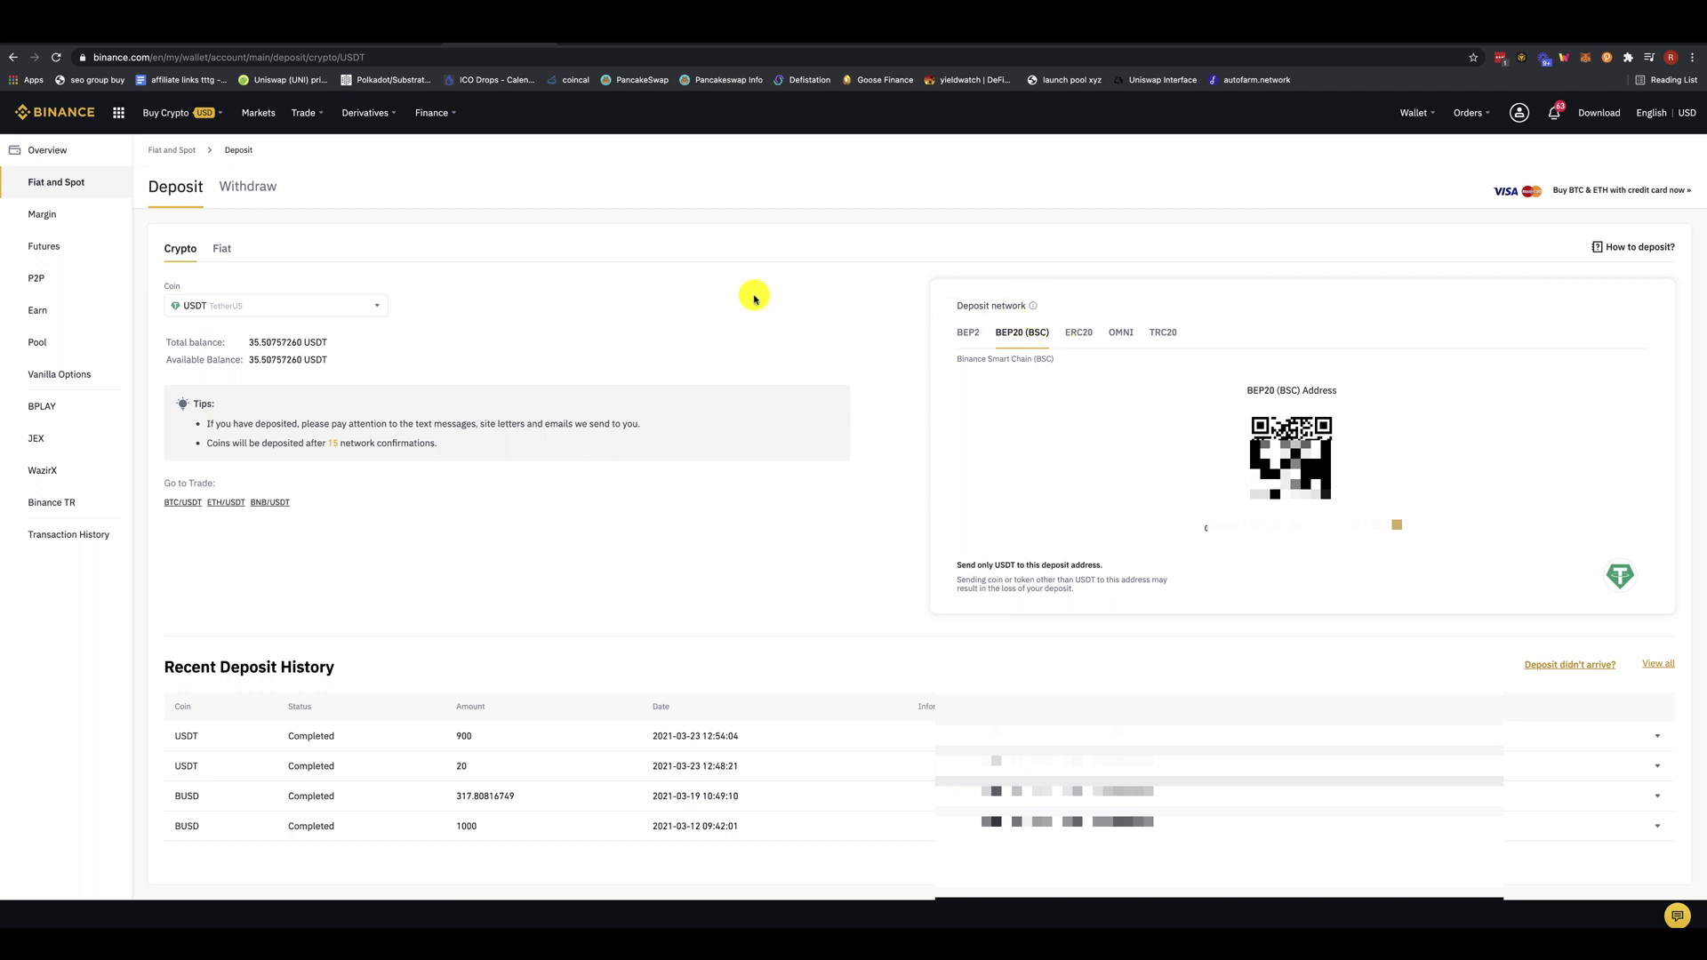
In Binance Markets, search 'usdt', view Favorites, and open the BTC/USDT trading page
left_click(263, 119)
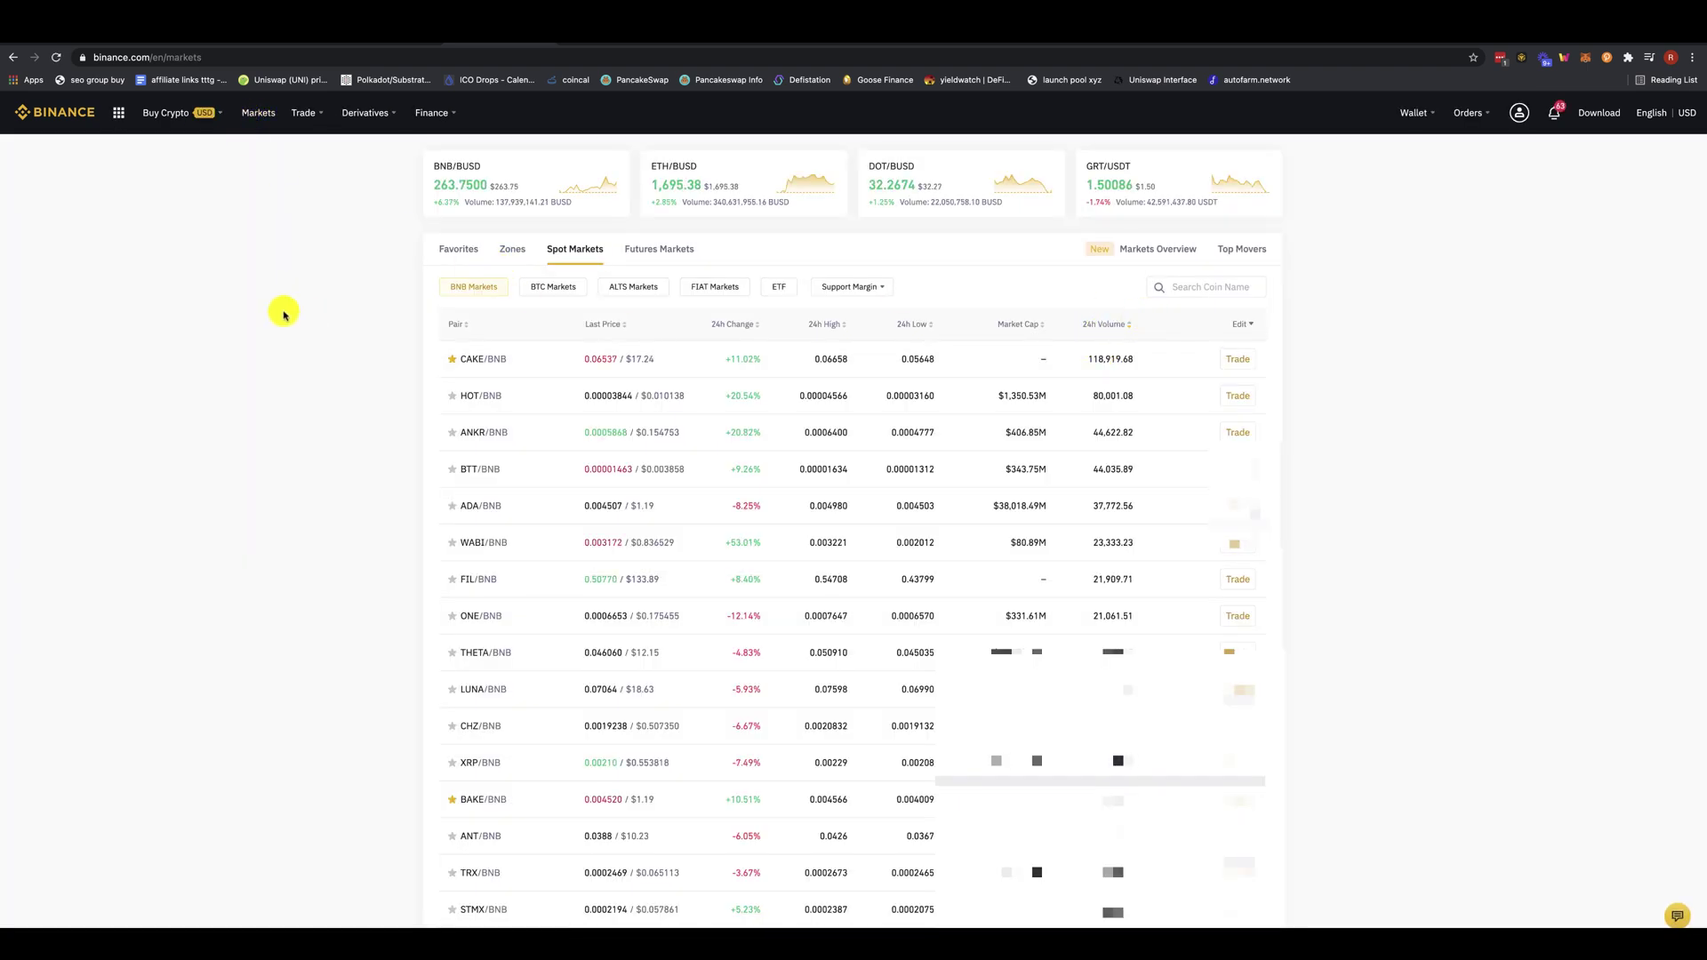
left_click(1225, 289)
type("usdt")
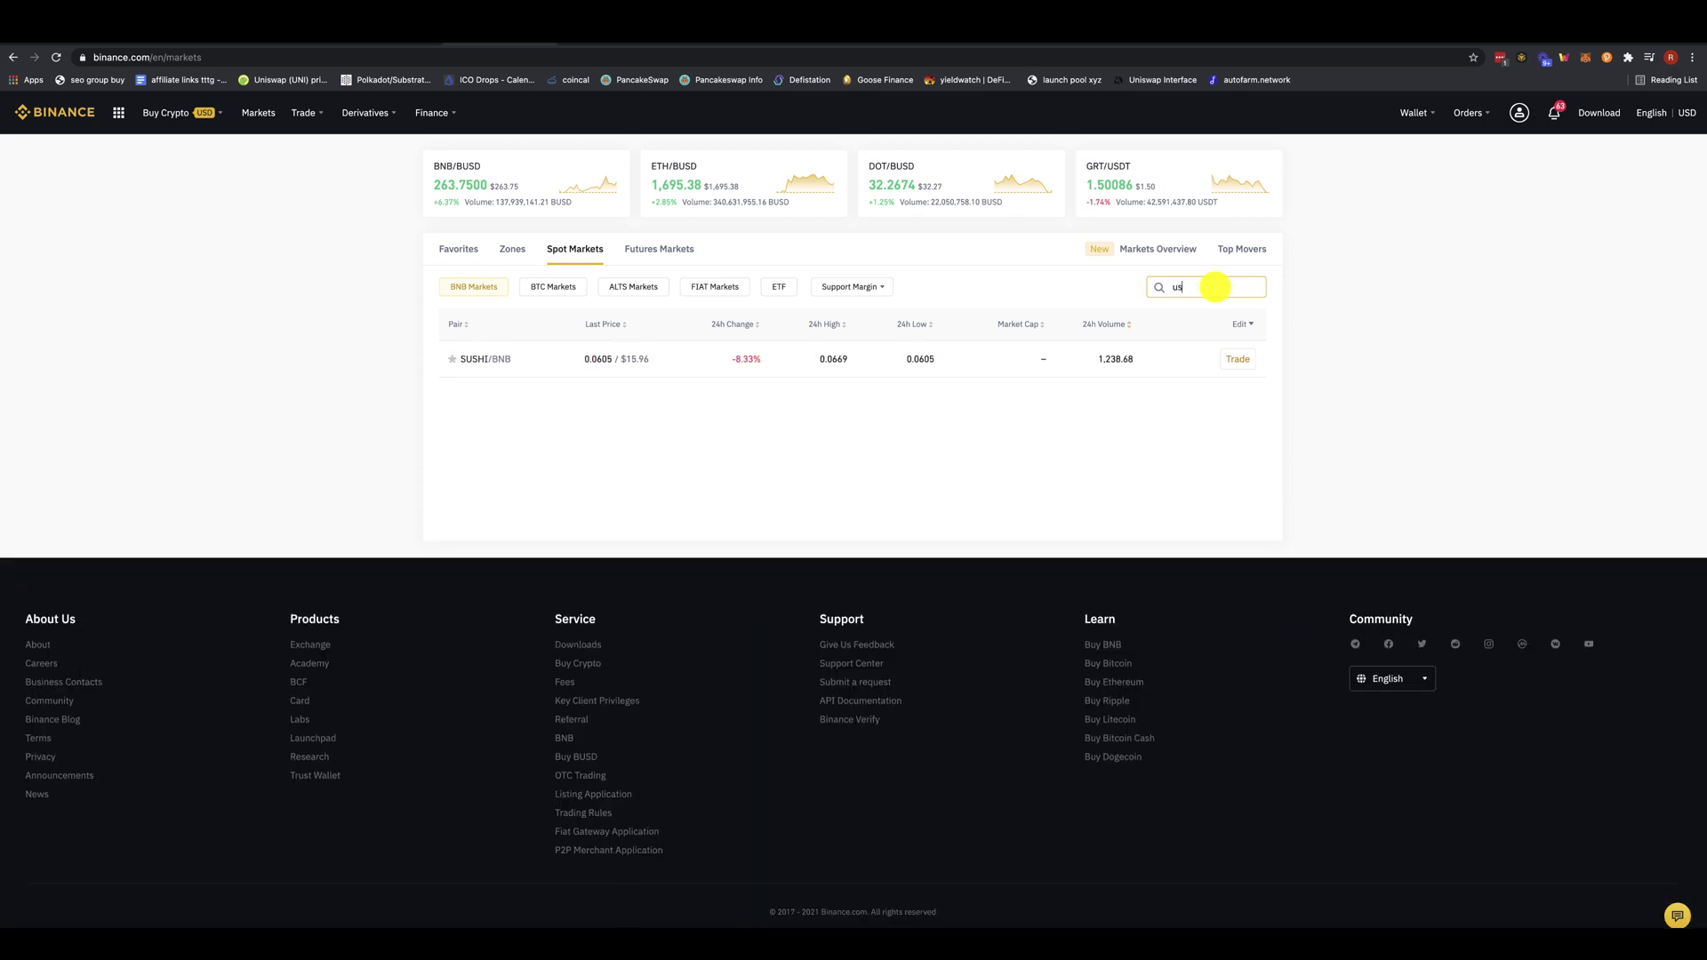
left_click(456, 252)
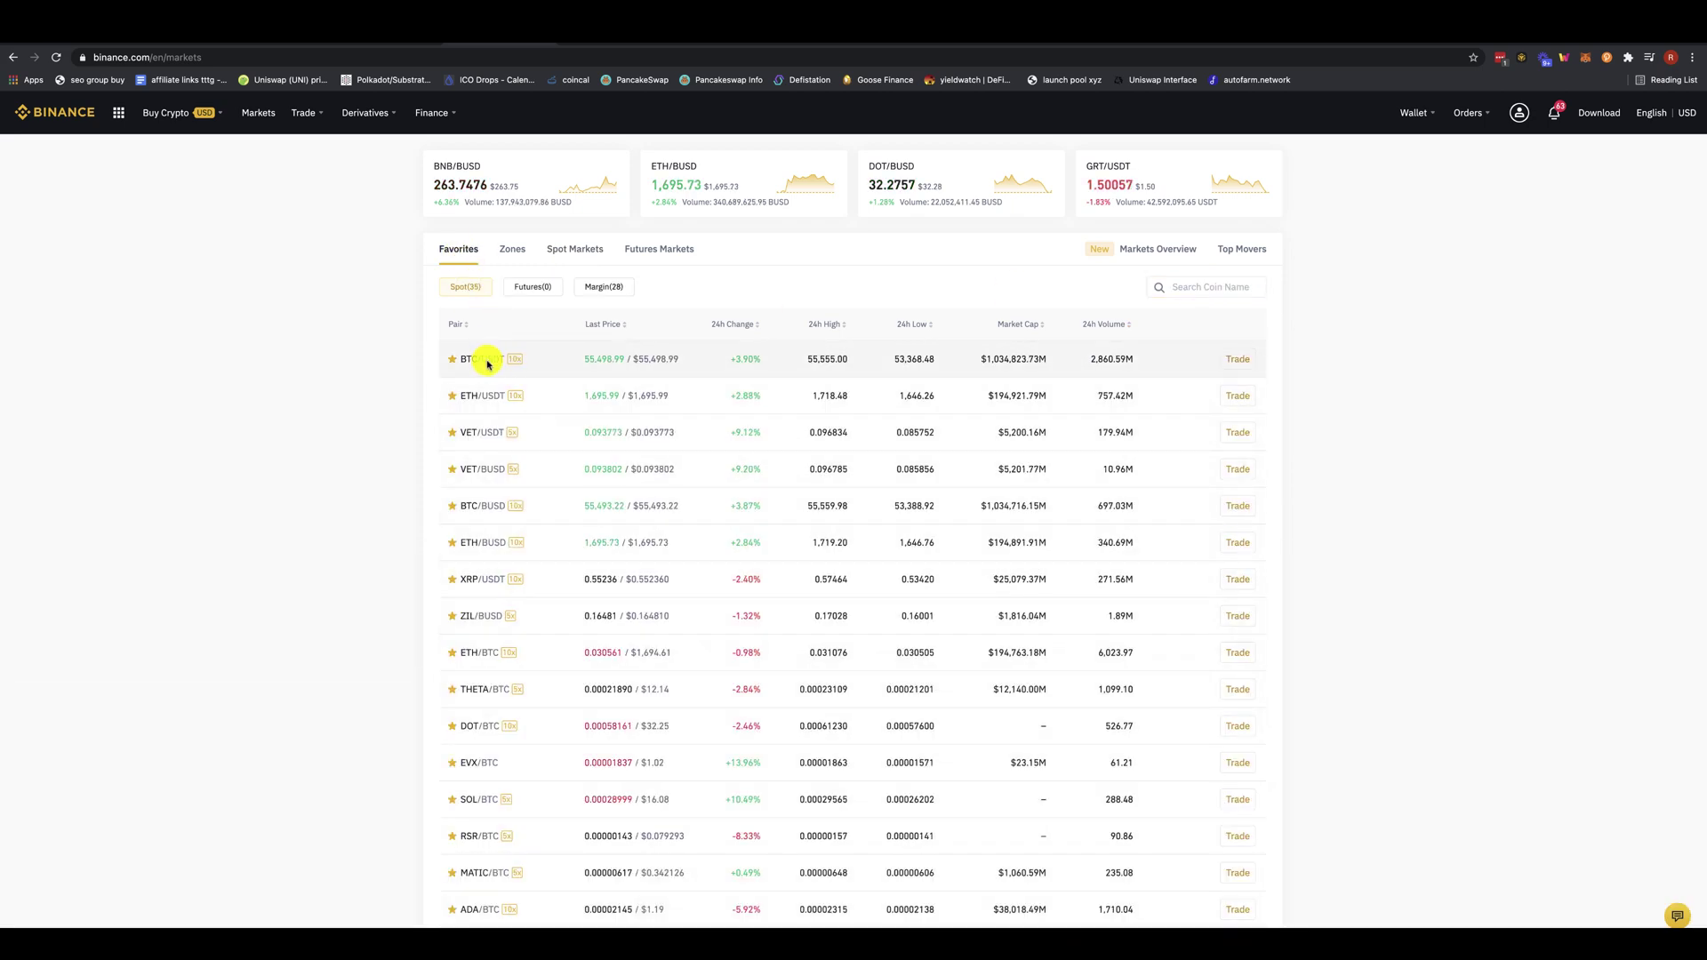
left_click(1240, 361)
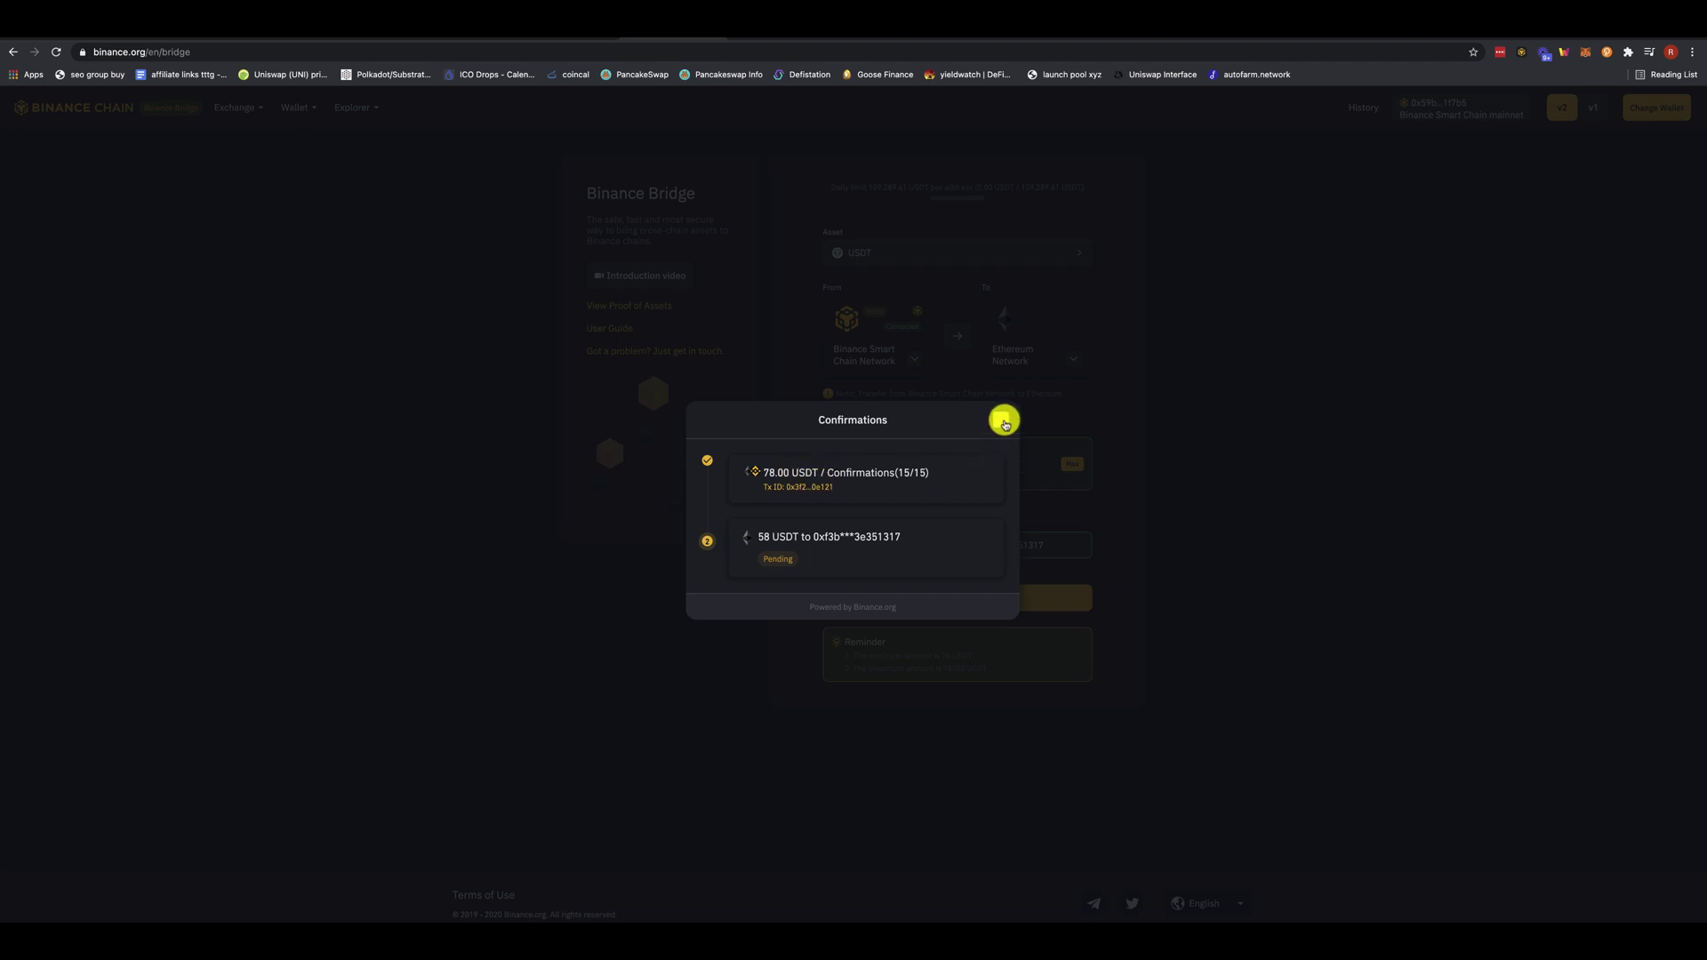
Minimize the confirmations progress, check the wallet balances twice, then go to Bitrue's USDT deposit page
left_click(1005, 422)
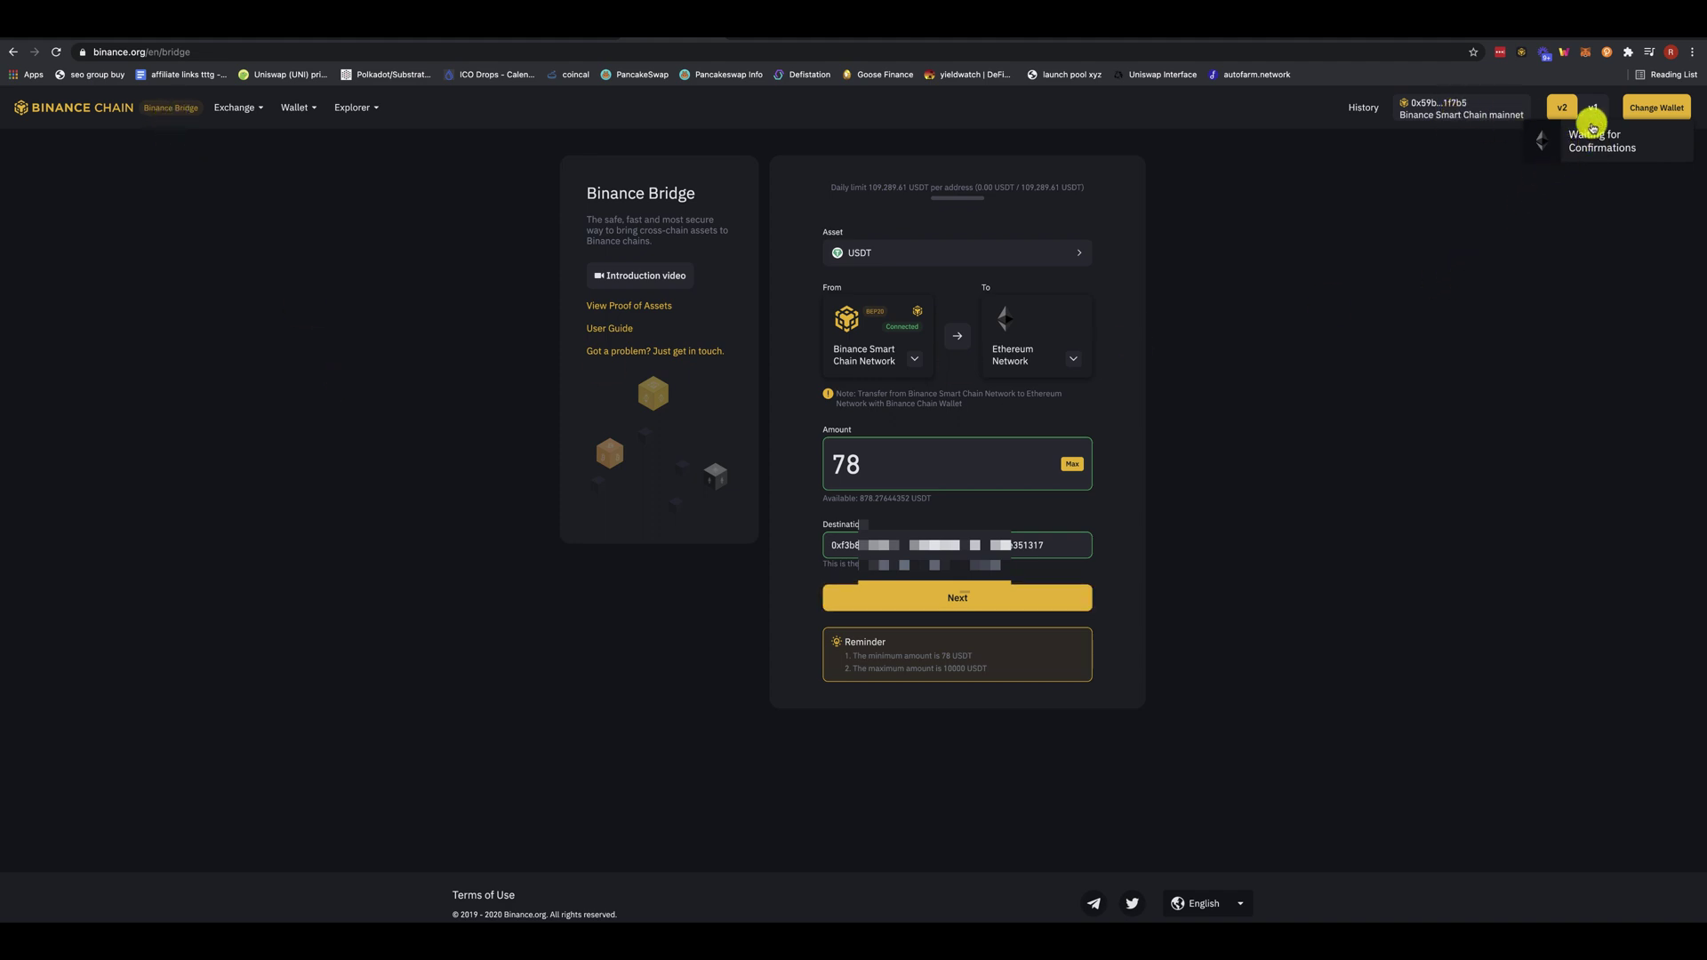
left_click(1523, 53)
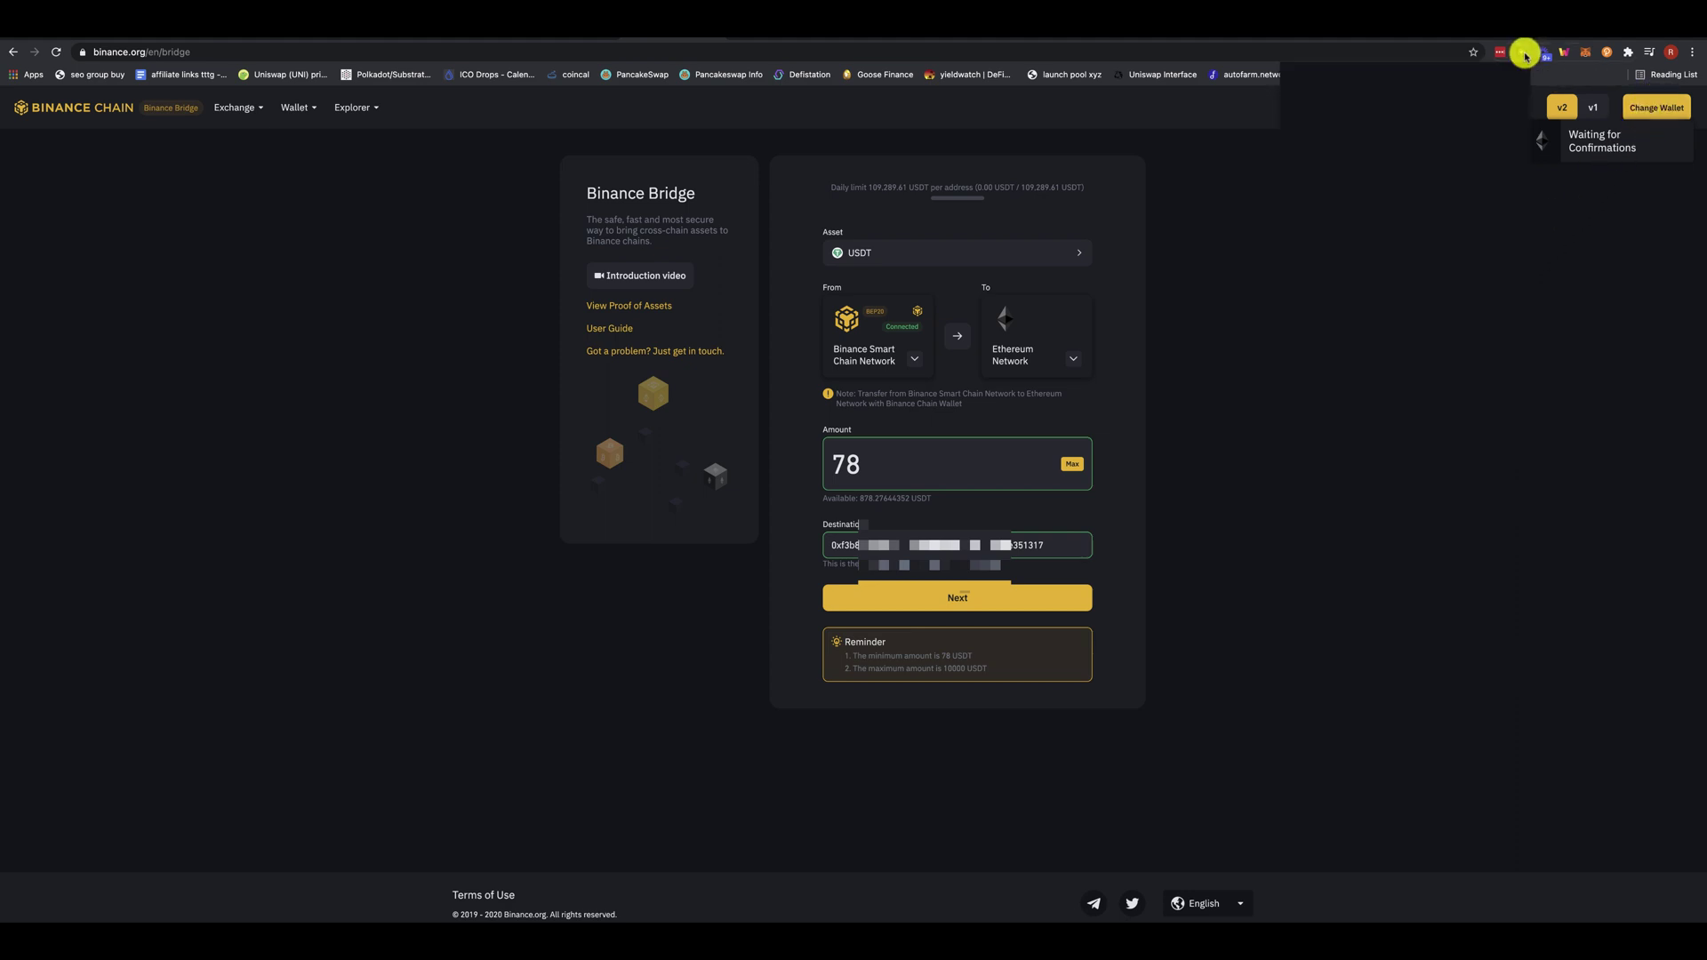
left_click(1666, 251)
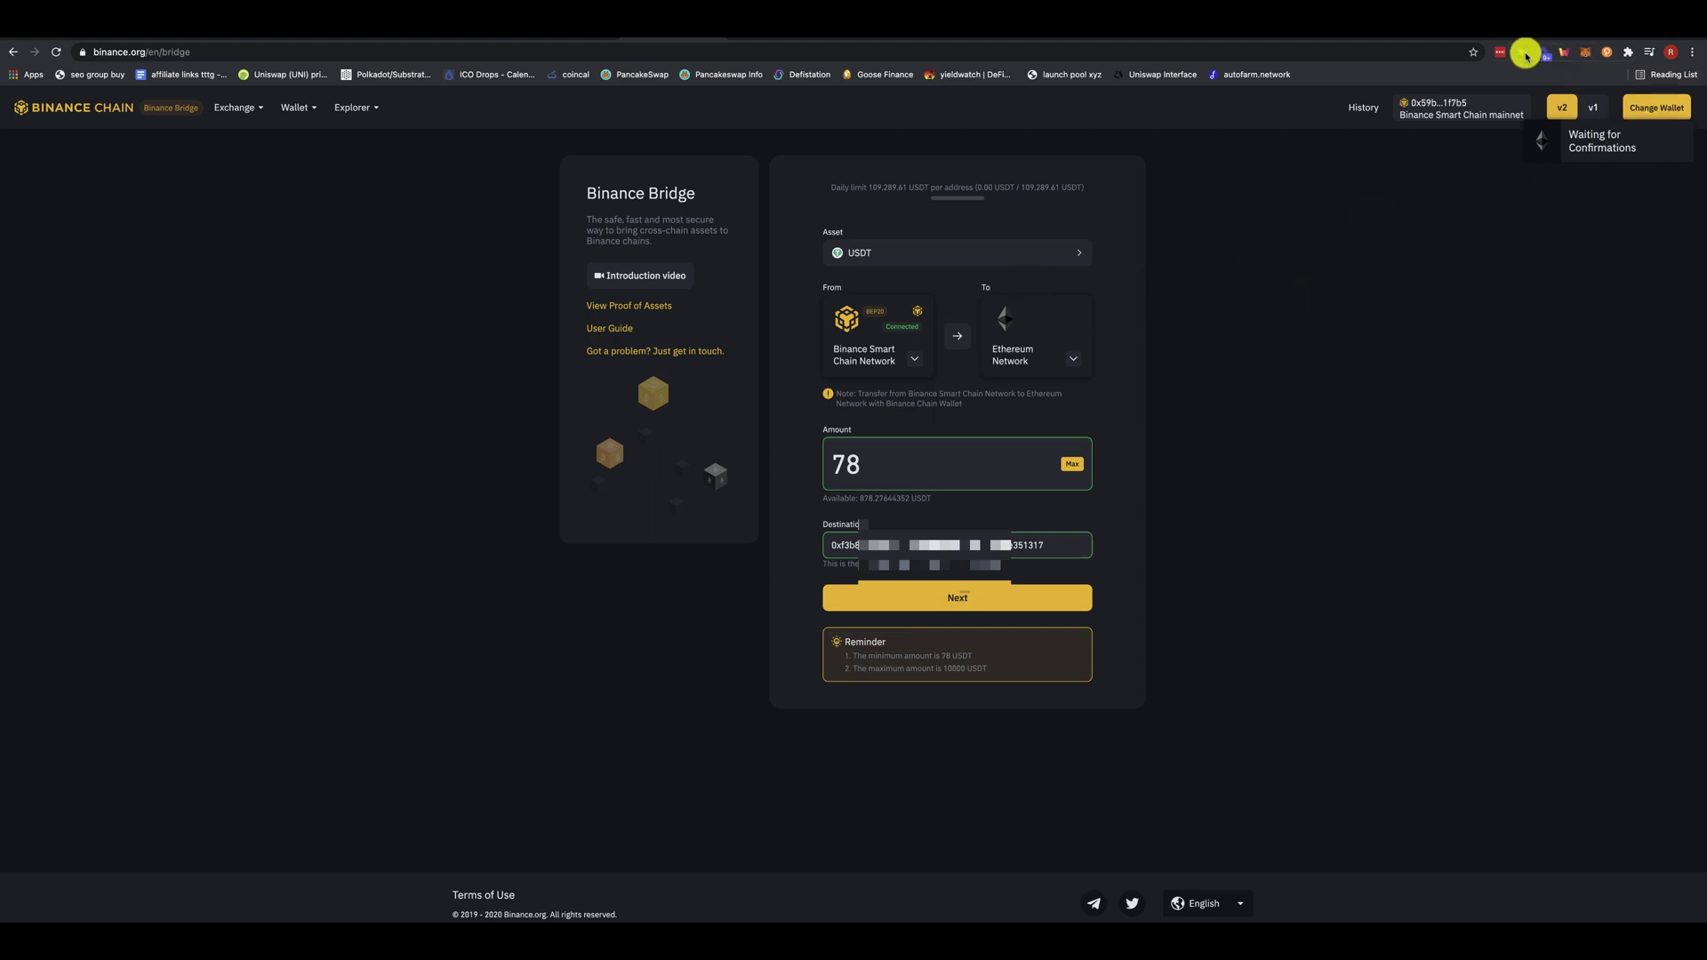
left_click(1523, 53)
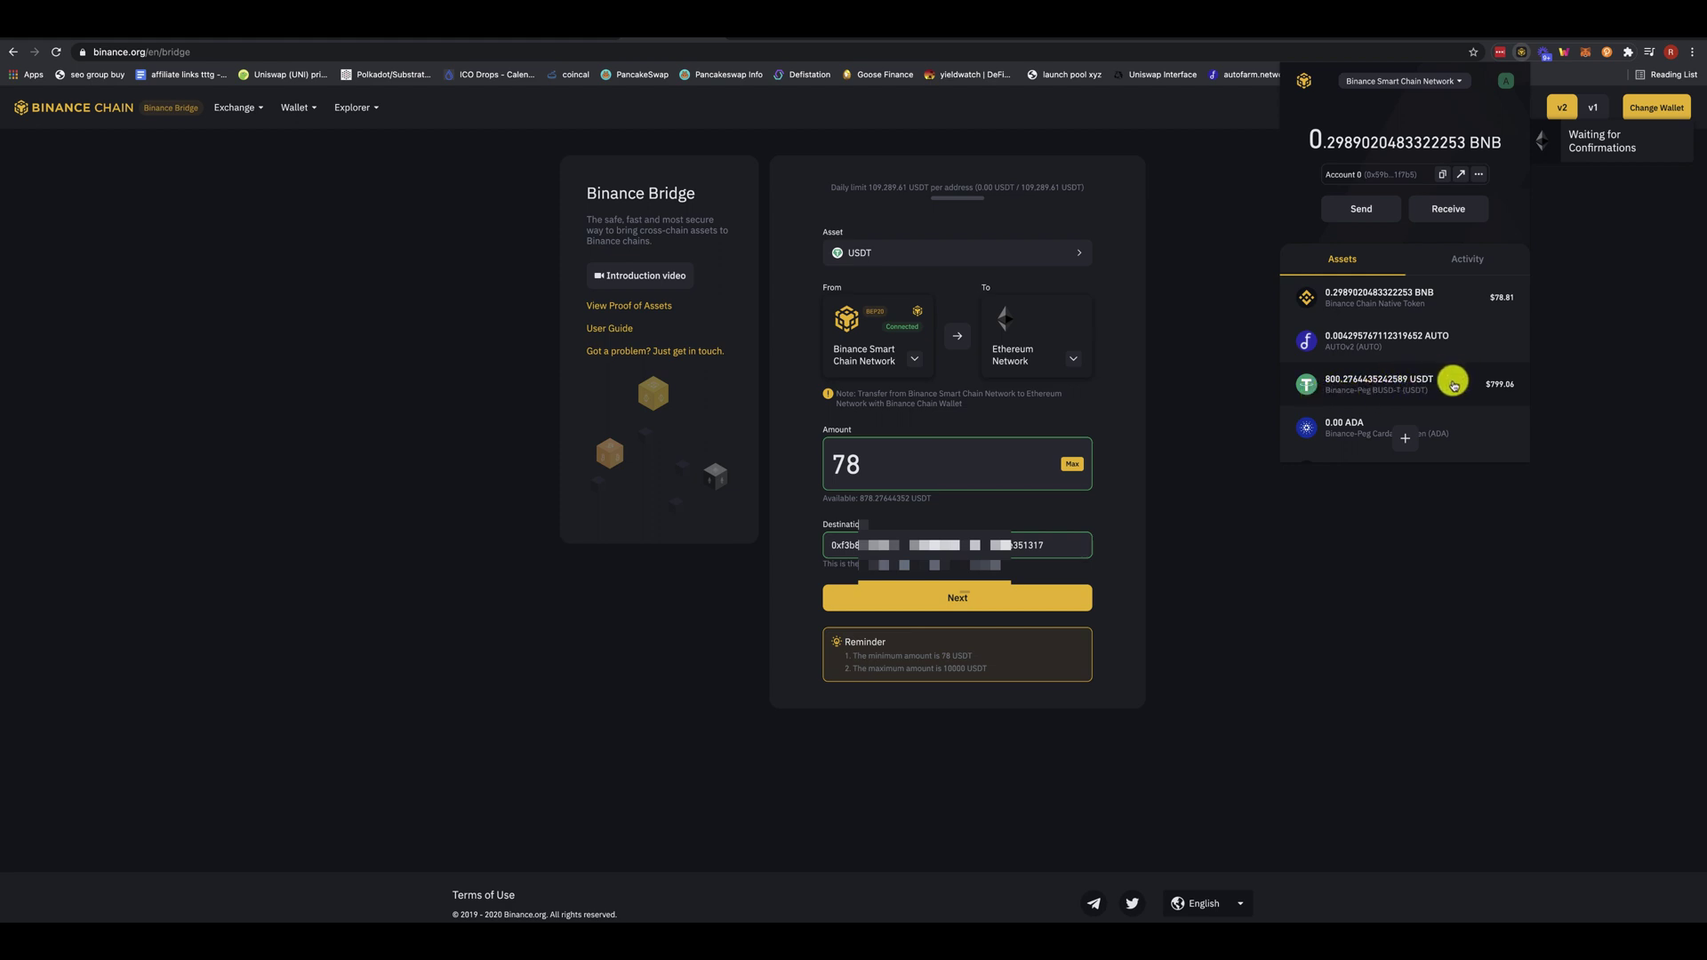
left_click(1191, 305)
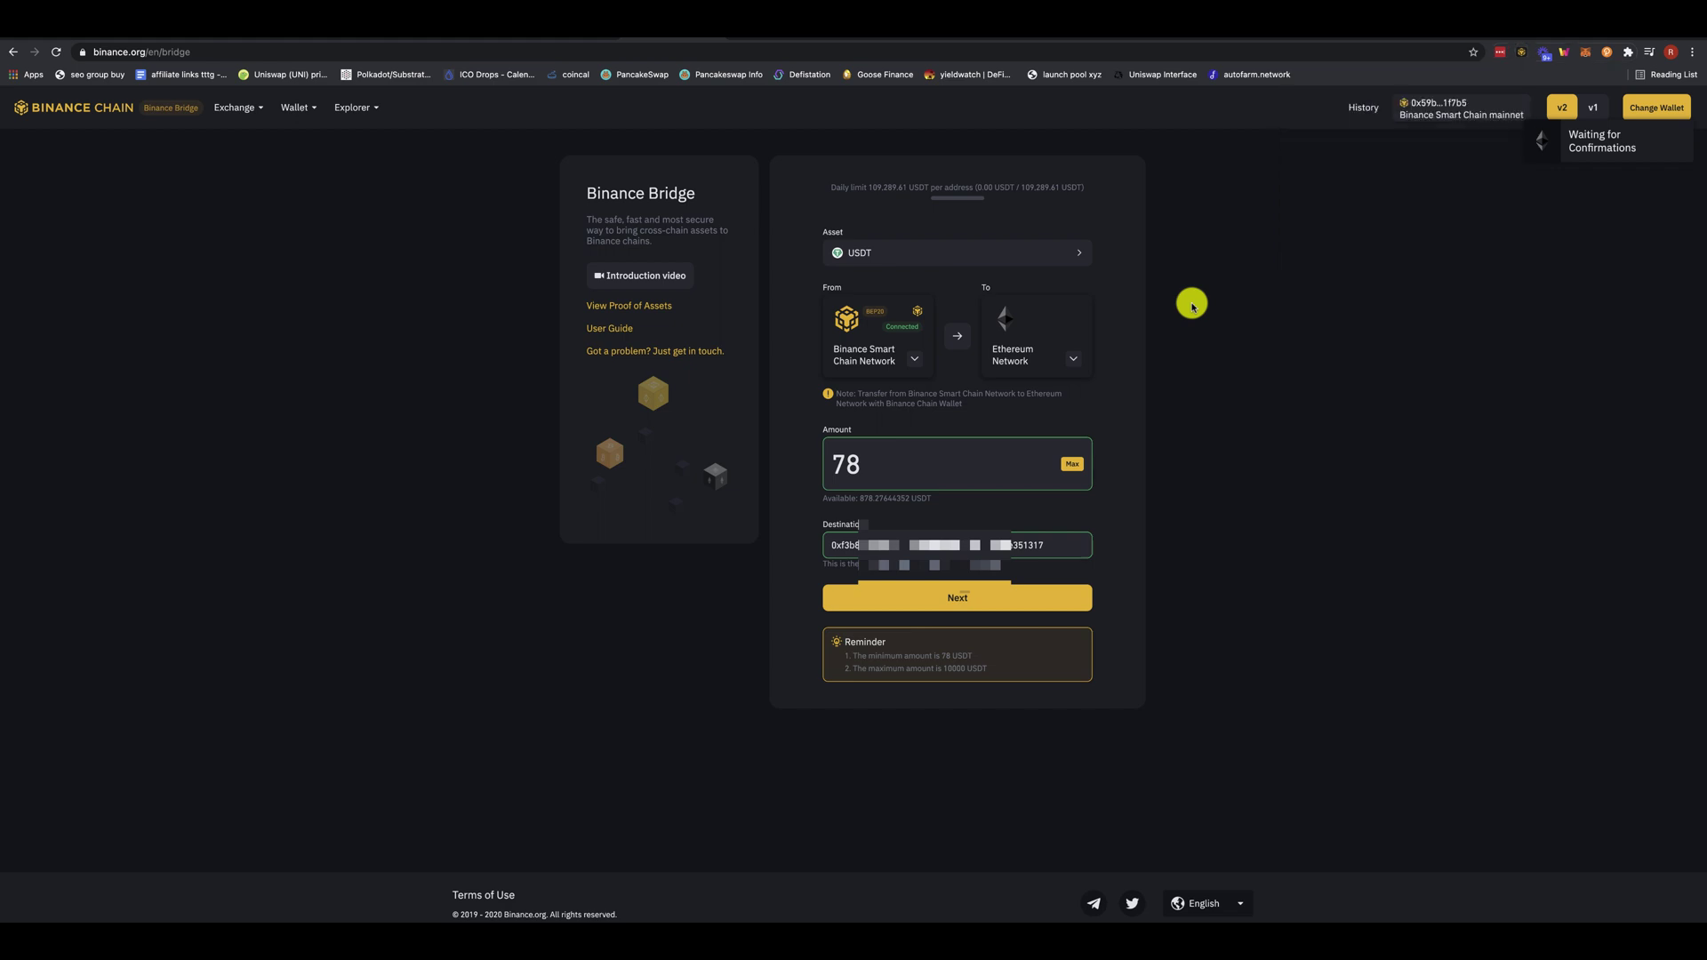
left_click(1081, 39)
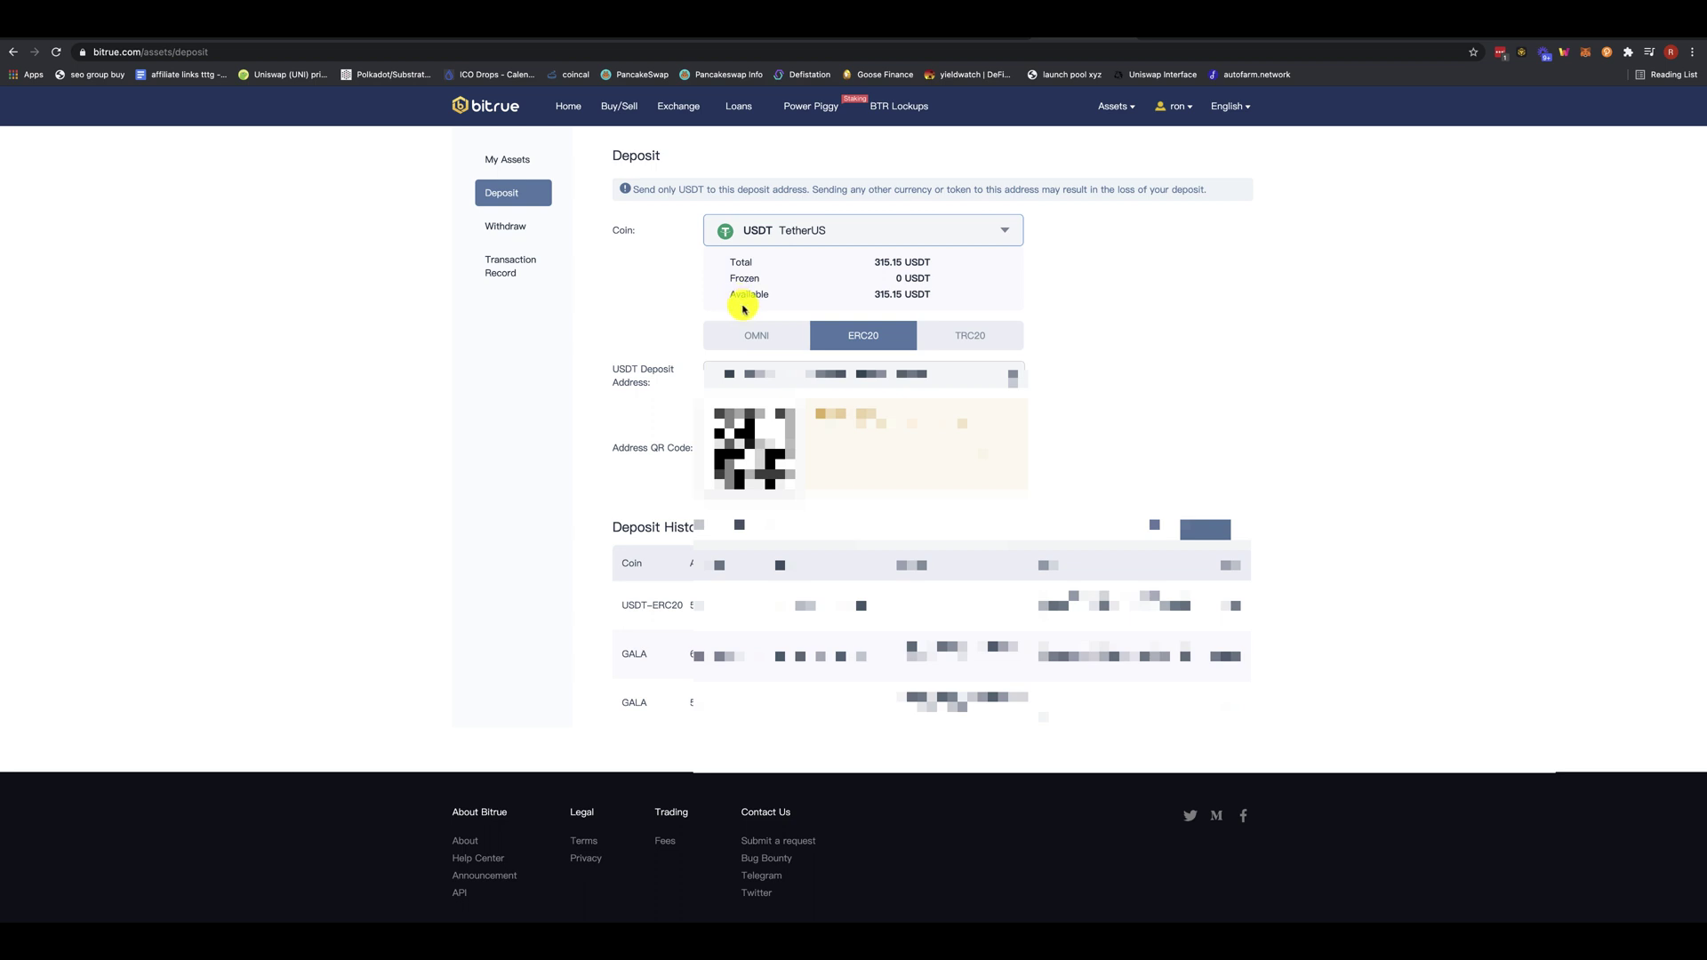
Open and close Bitrue's Coin list on the Deposit page, keeping USDT selected
left_click(905, 240)
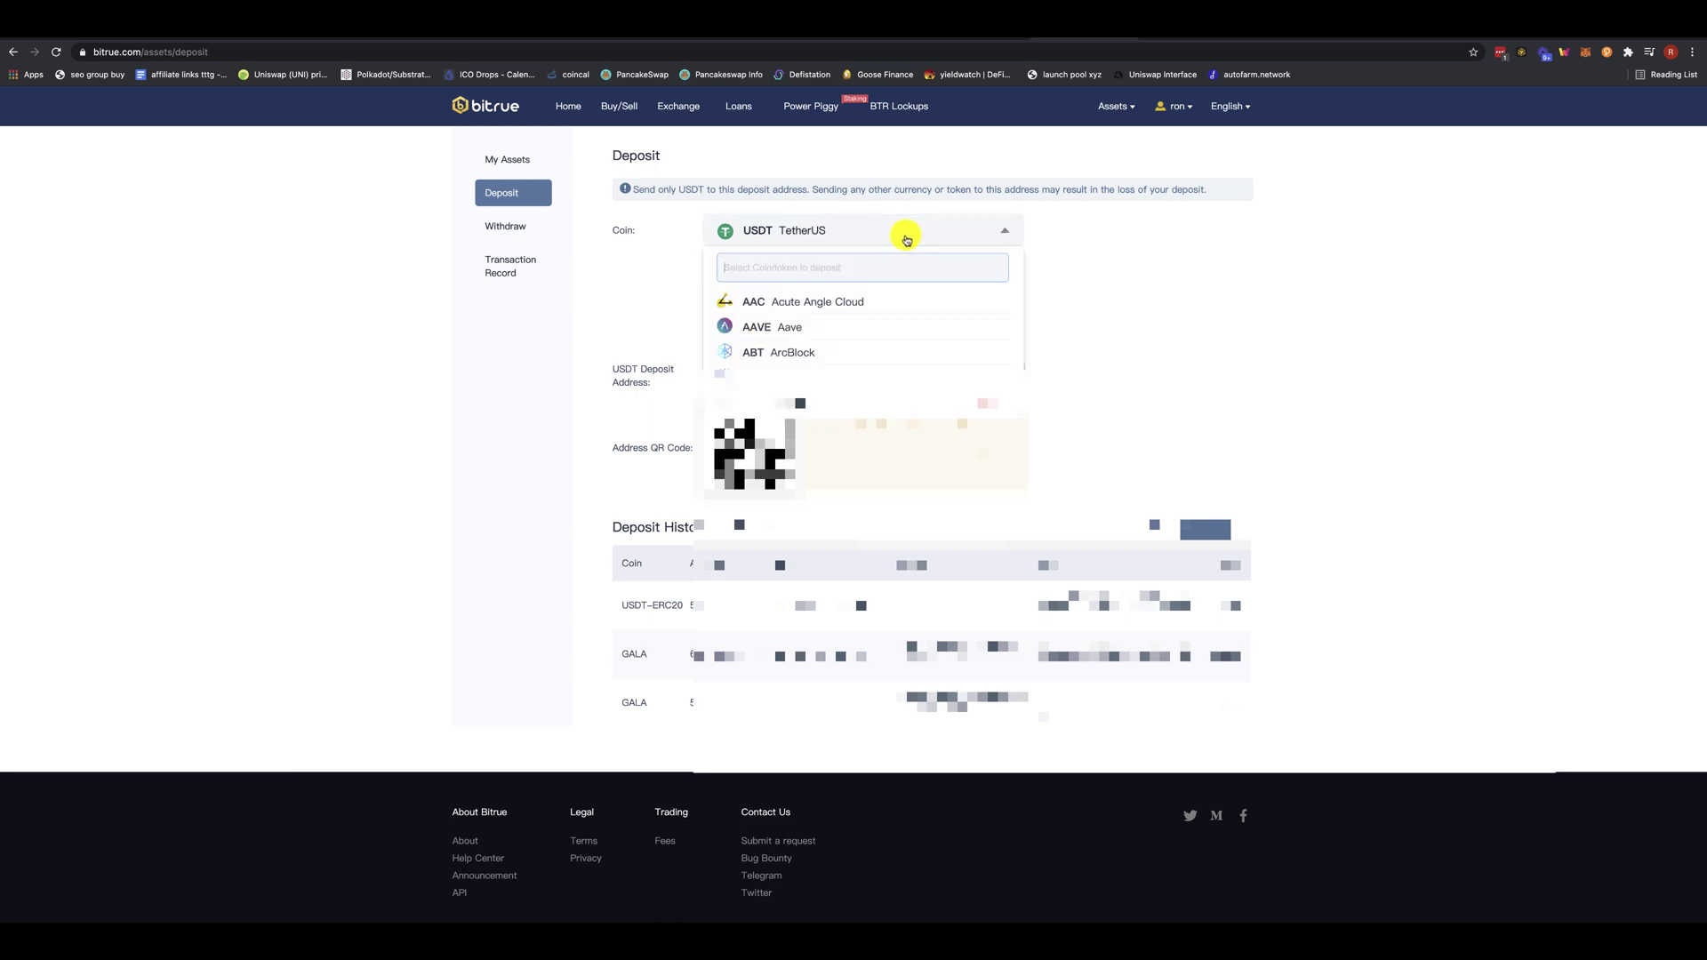
left_click(1216, 248)
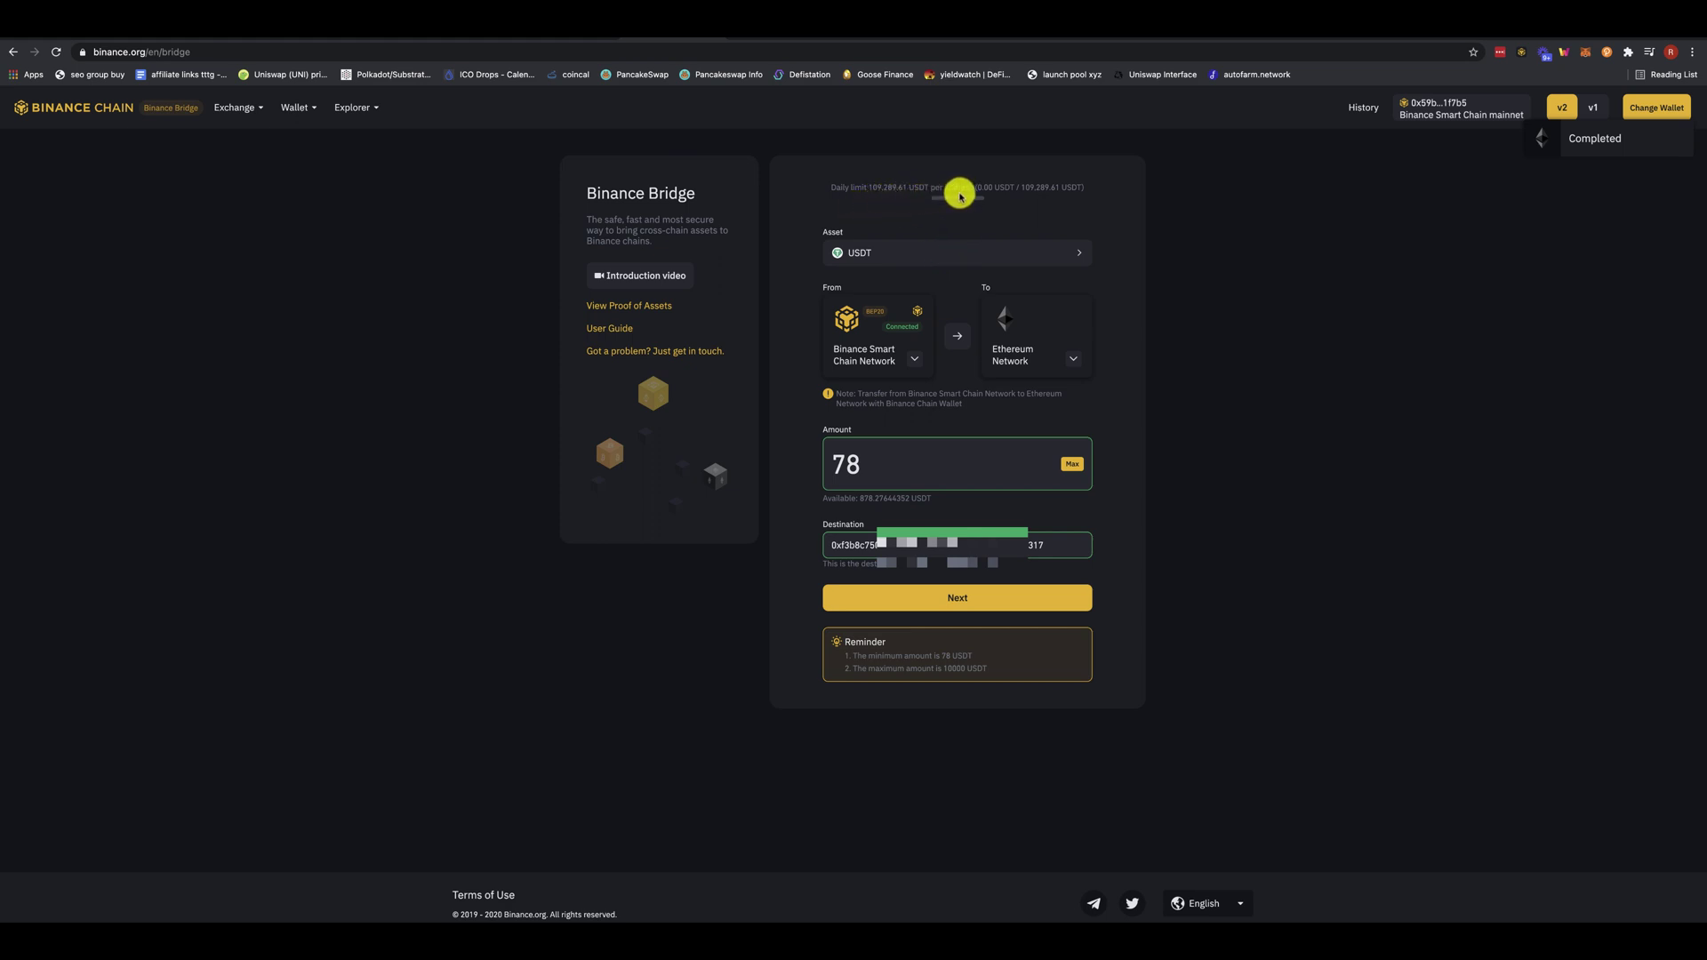
Scroll through the Bridge asset list and close it with USDT still selected
left_click(1044, 256)
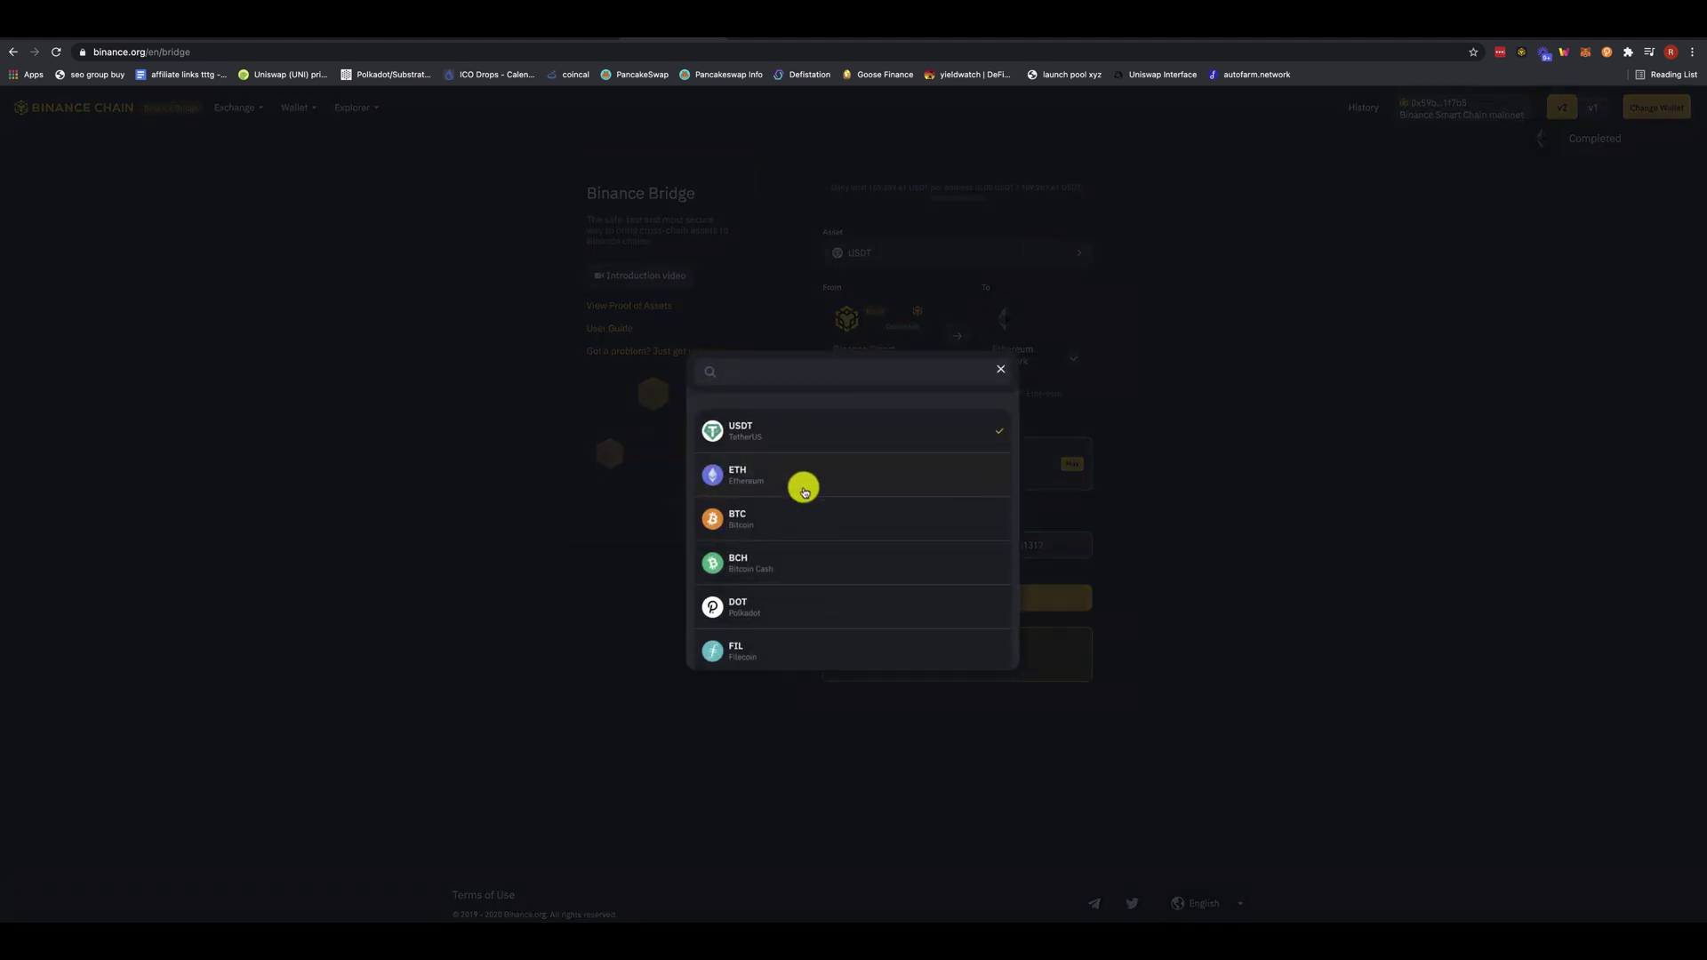
scroll(801, 485, "down", 5)
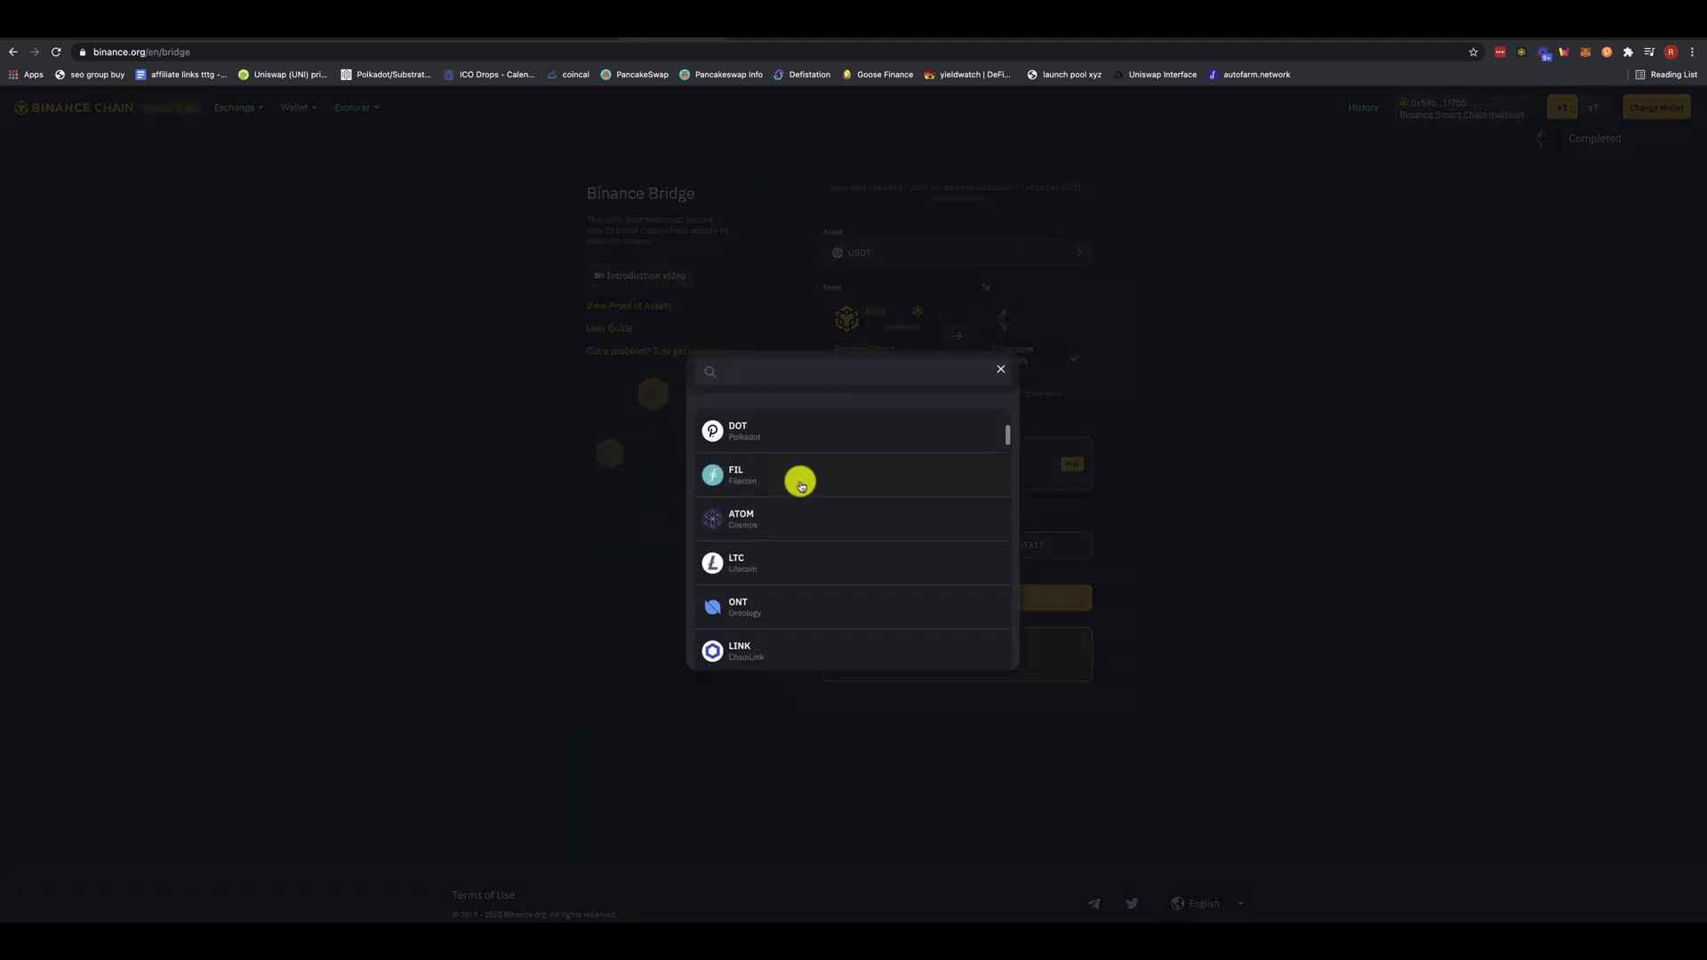
scroll(801, 485, "down", 10)
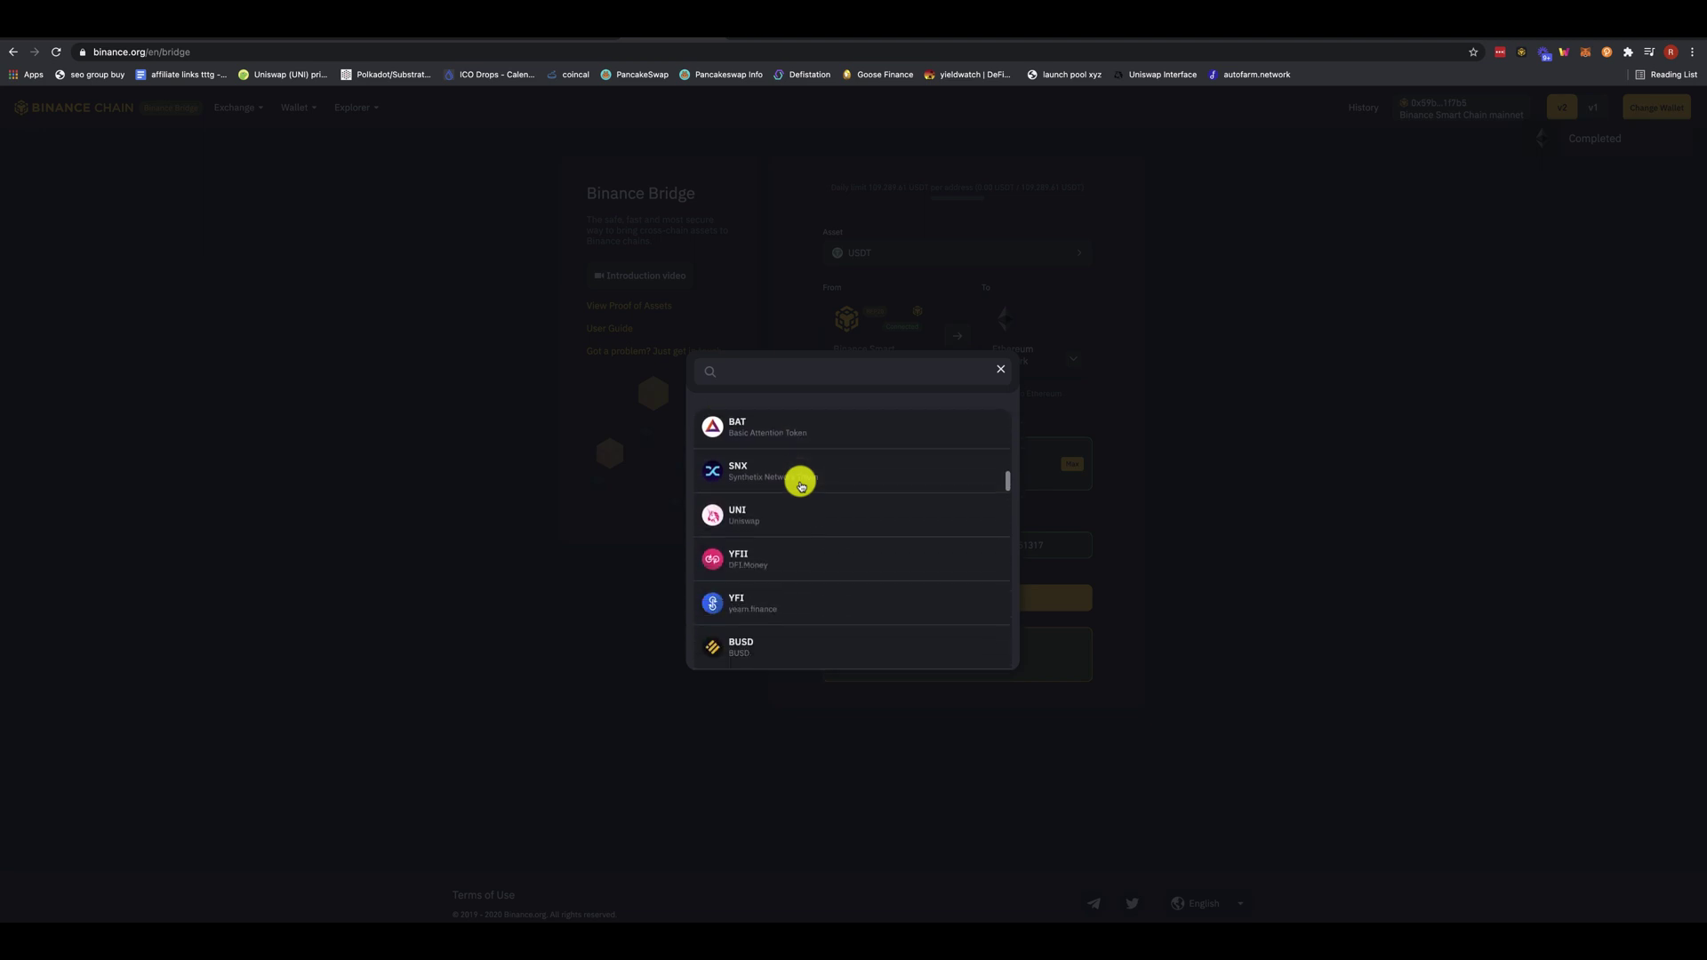
scroll(801, 485, "up", 15)
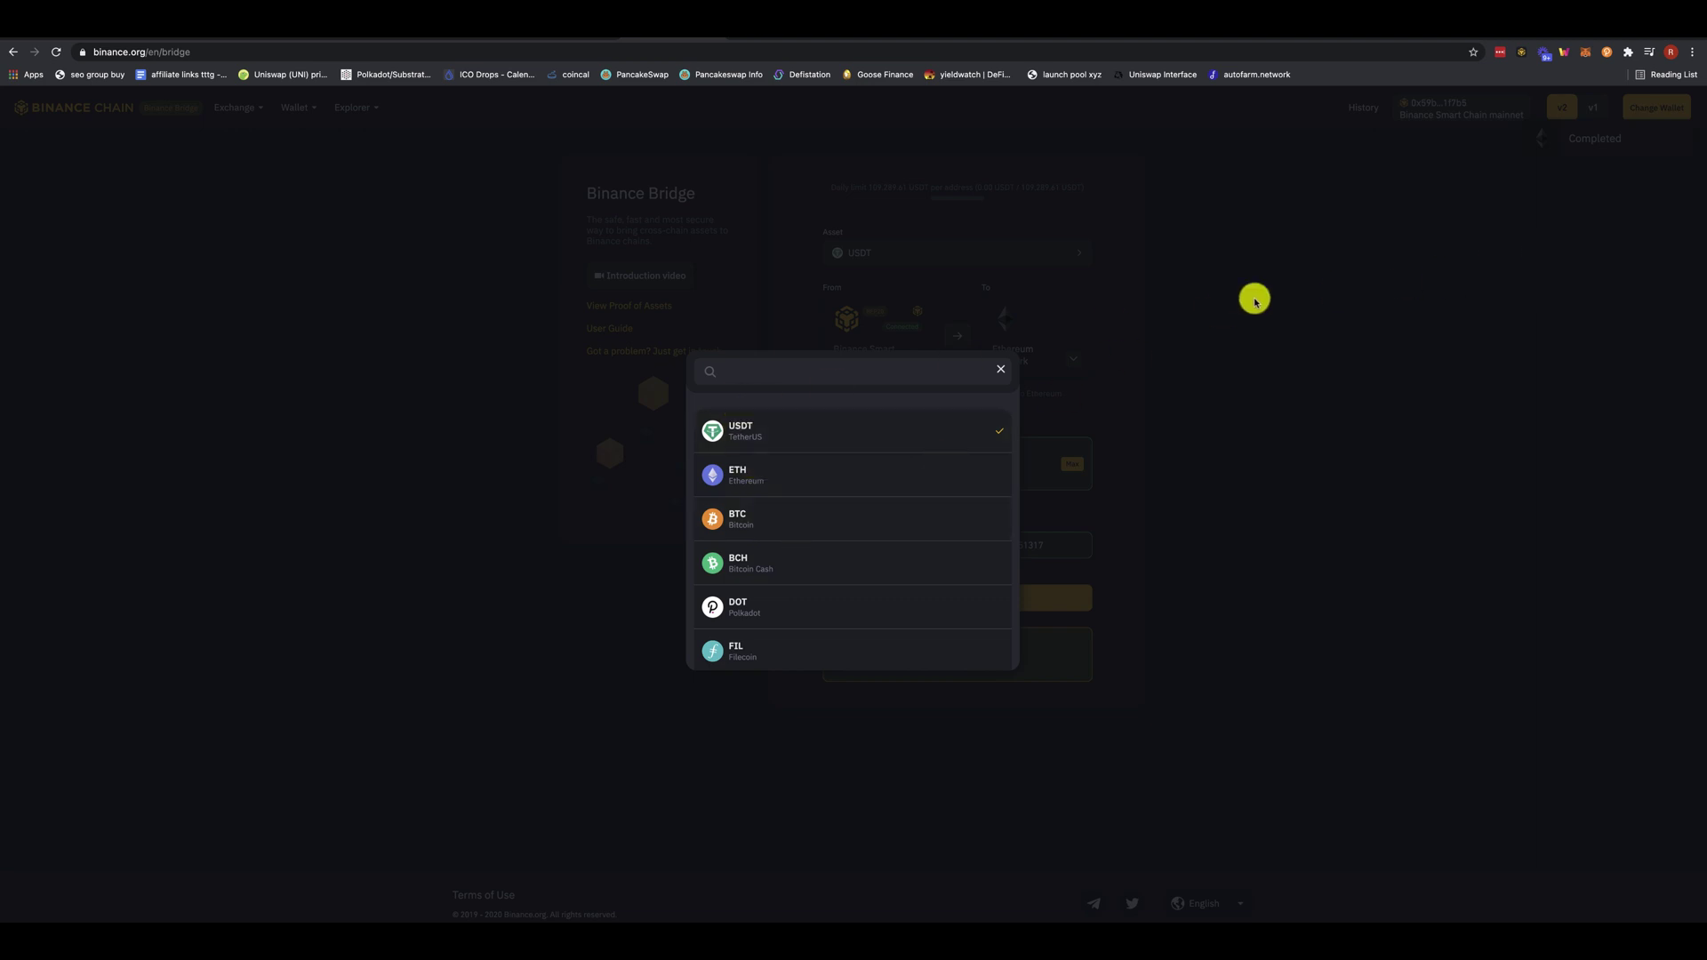
left_click(1003, 371)
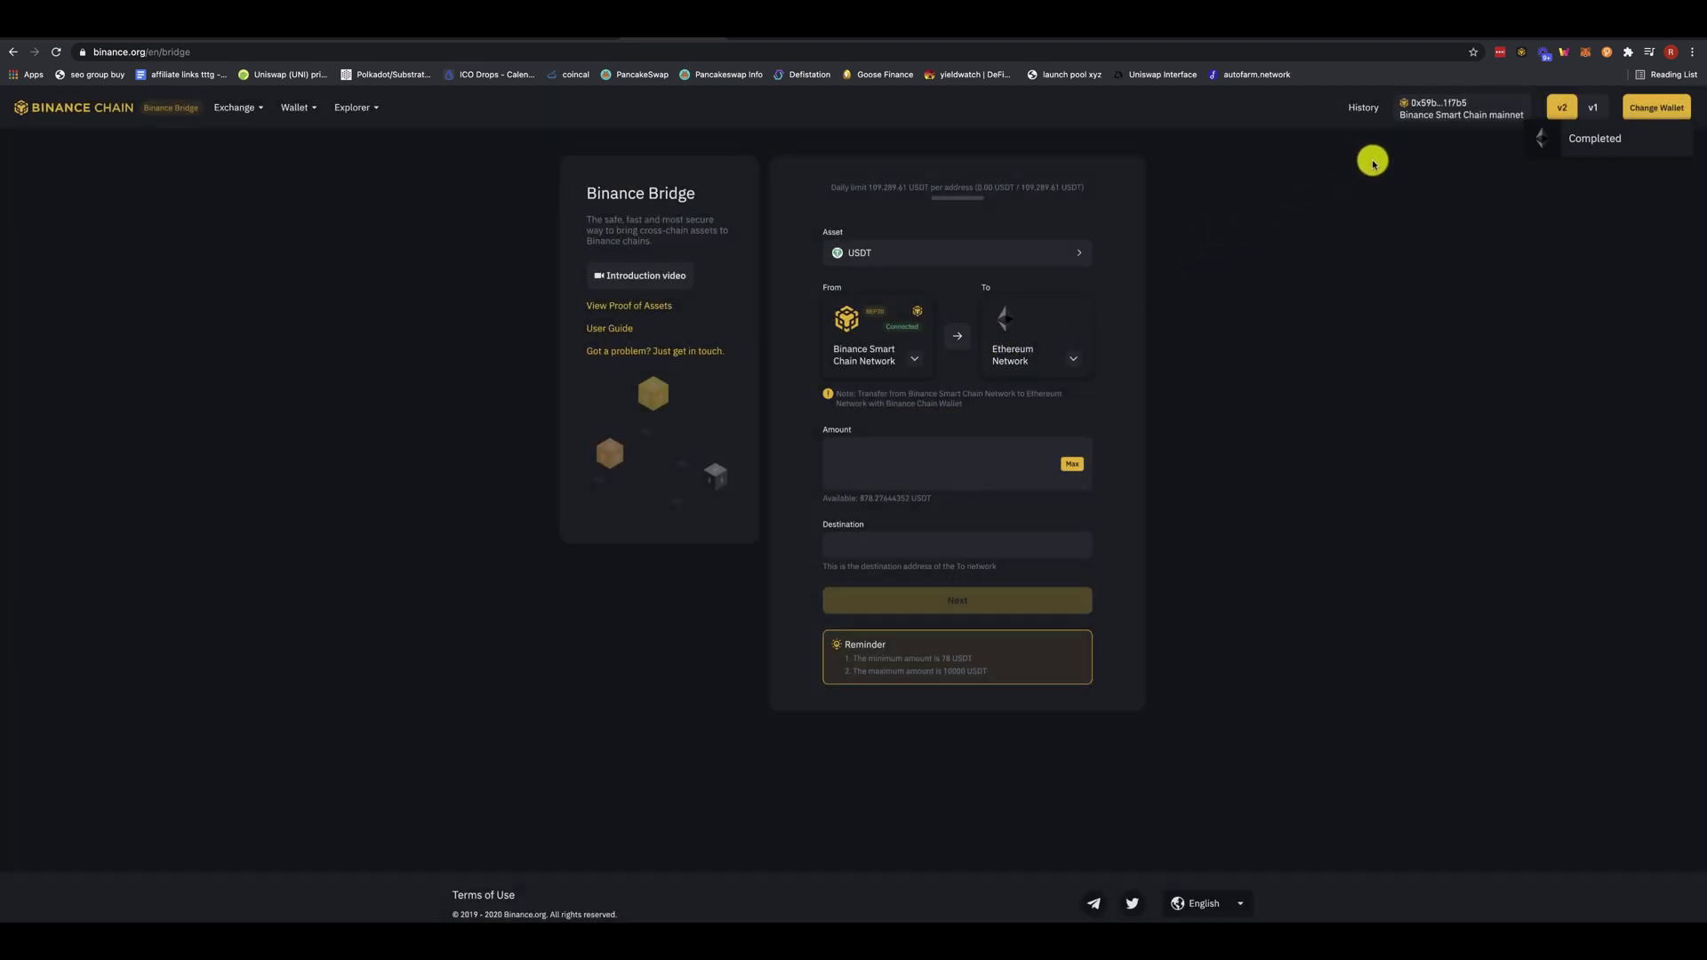
Check the roughly 800 USDT wallet balance, then return to Bitrue's USDT deposit page
left_click(1522, 54)
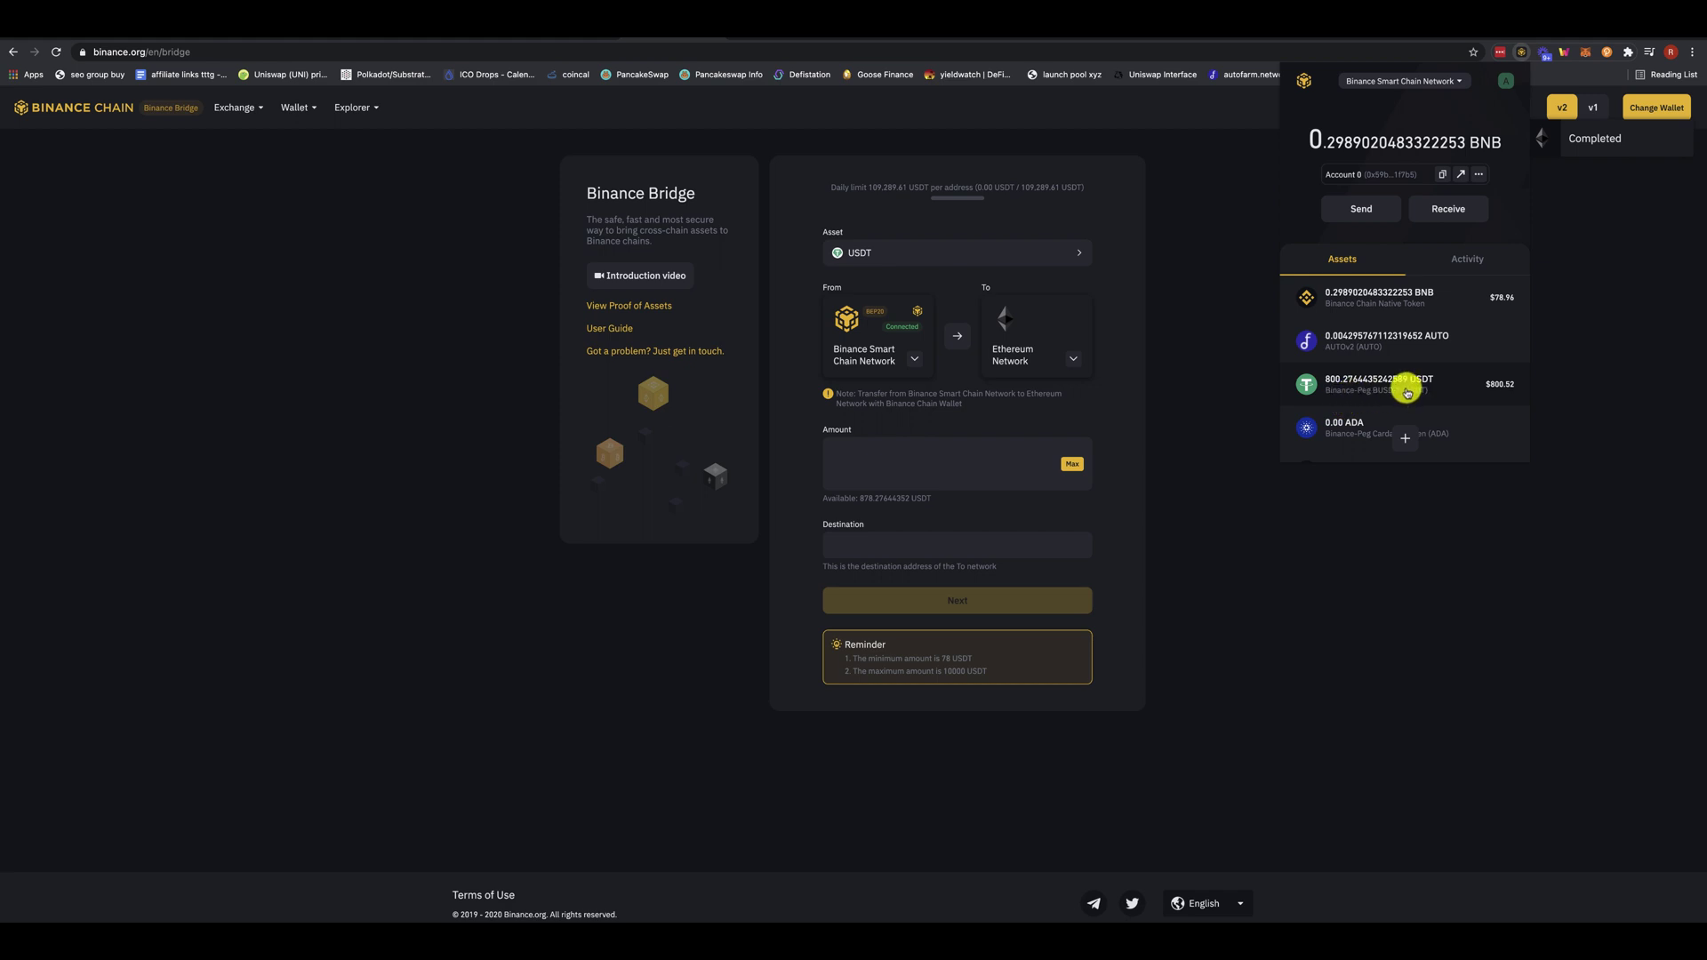
left_click(1236, 347)
left_click(1063, 42)
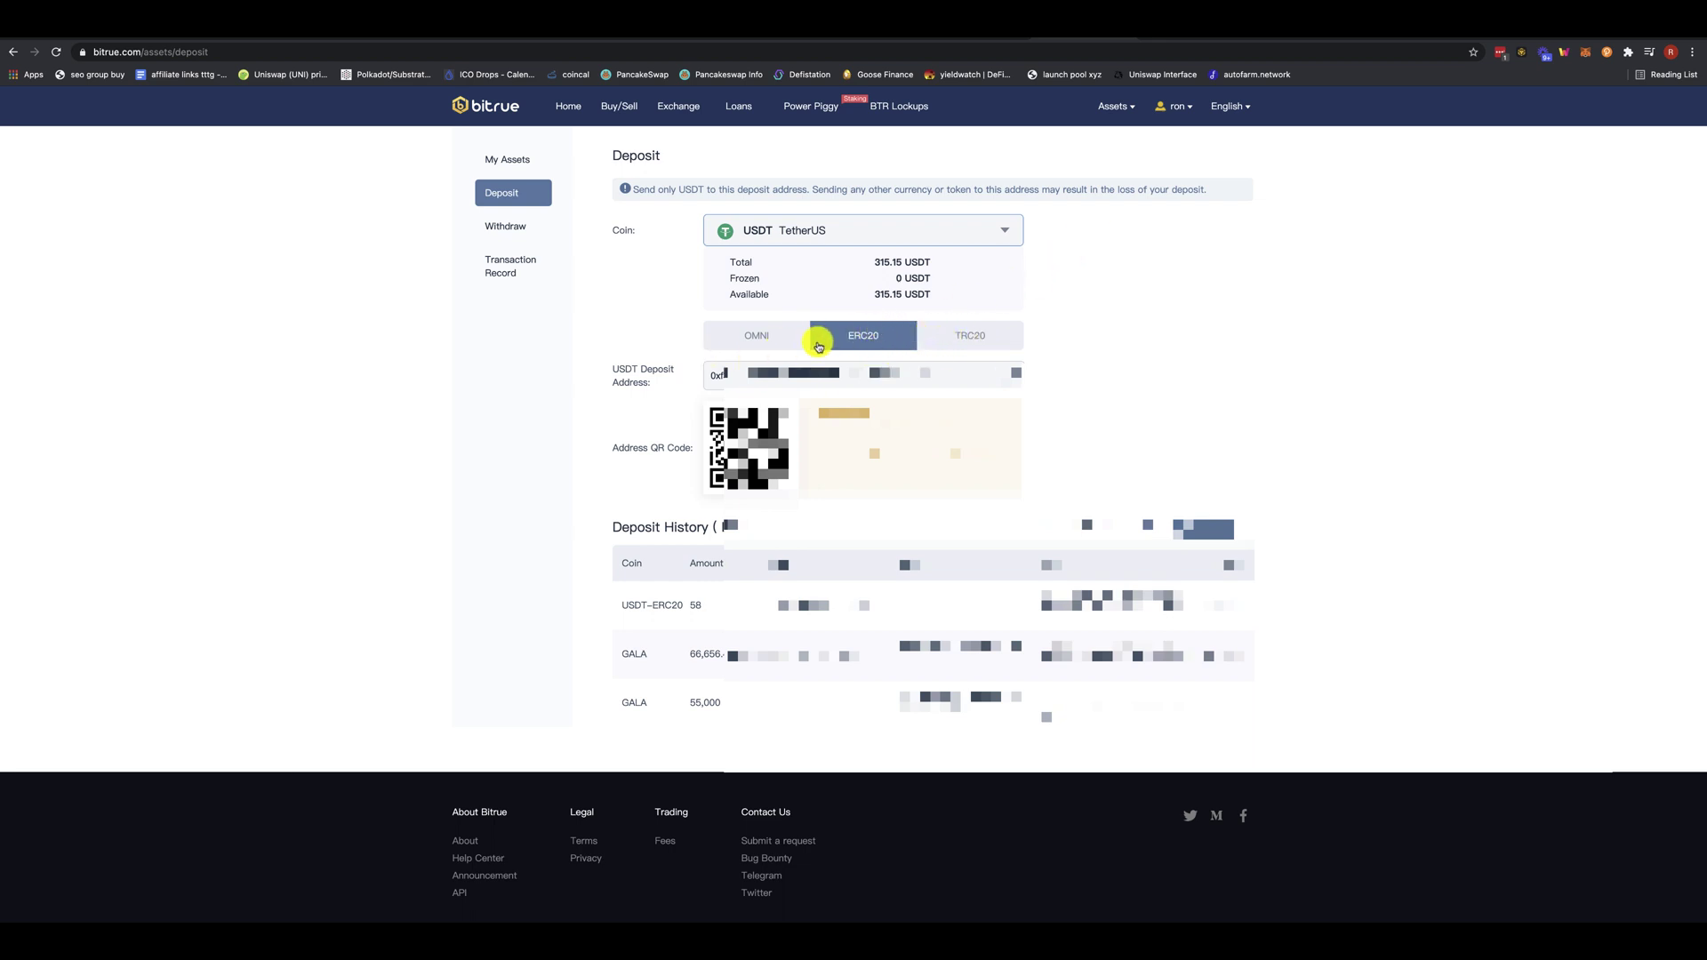
Back on Binance Bridge, review the source and destination network lists and the TRC20/ERC20 options
left_click(648, 34)
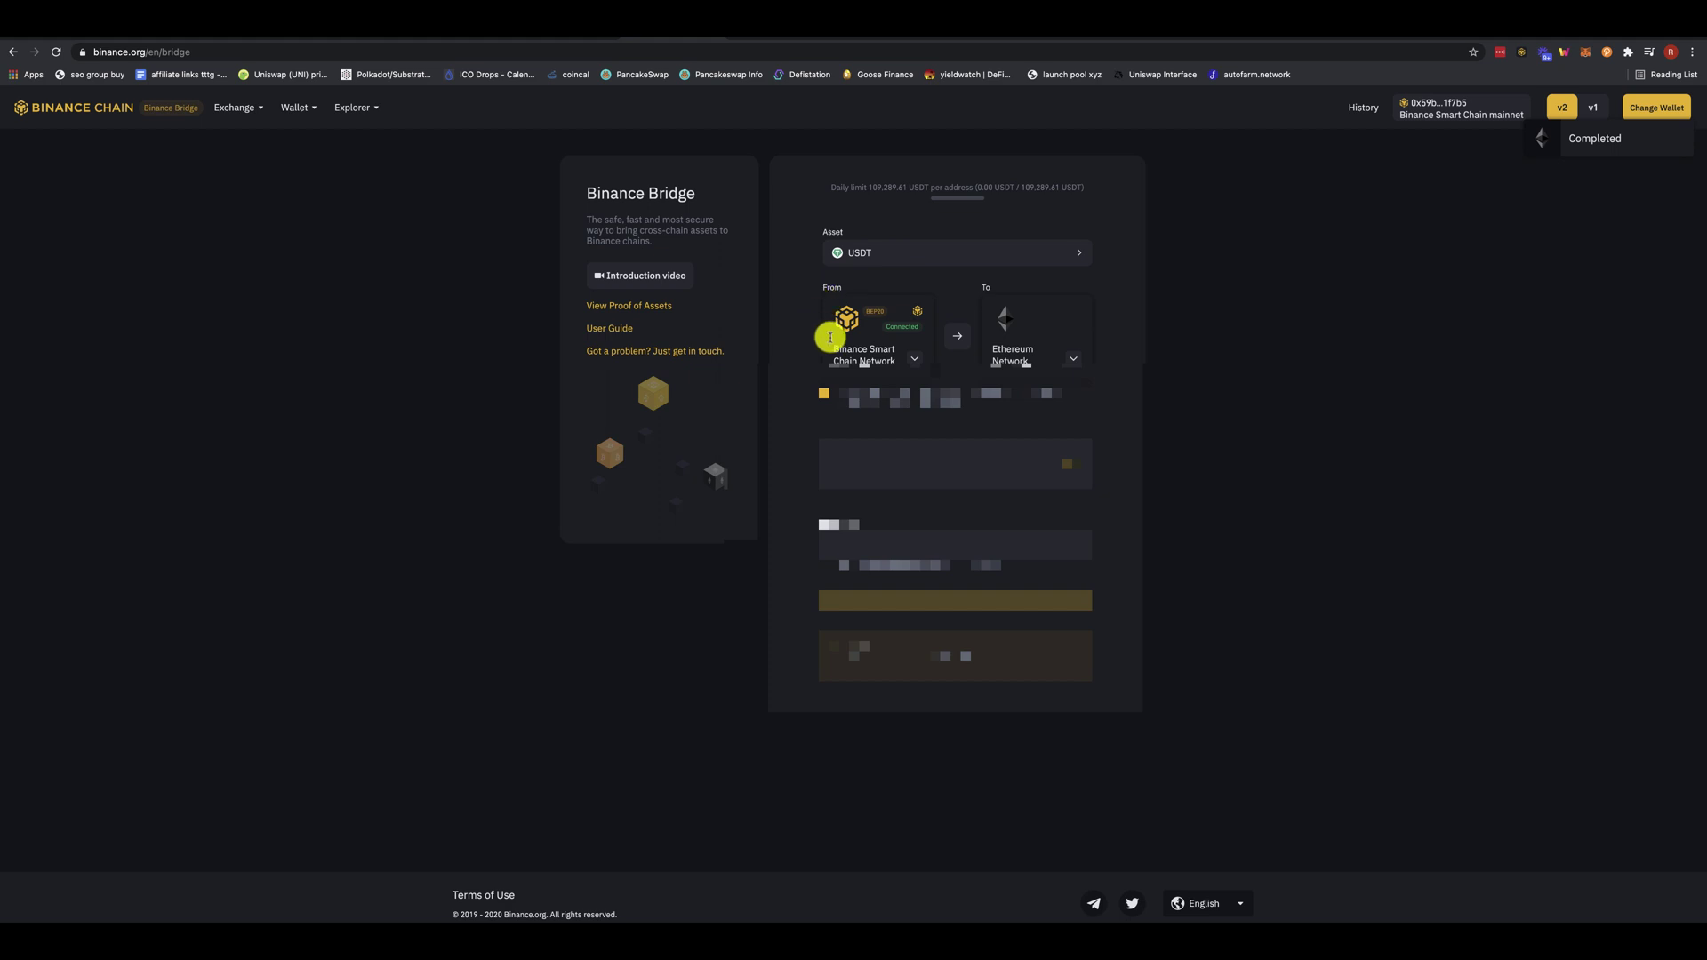
left_click(913, 359)
left_click(903, 336)
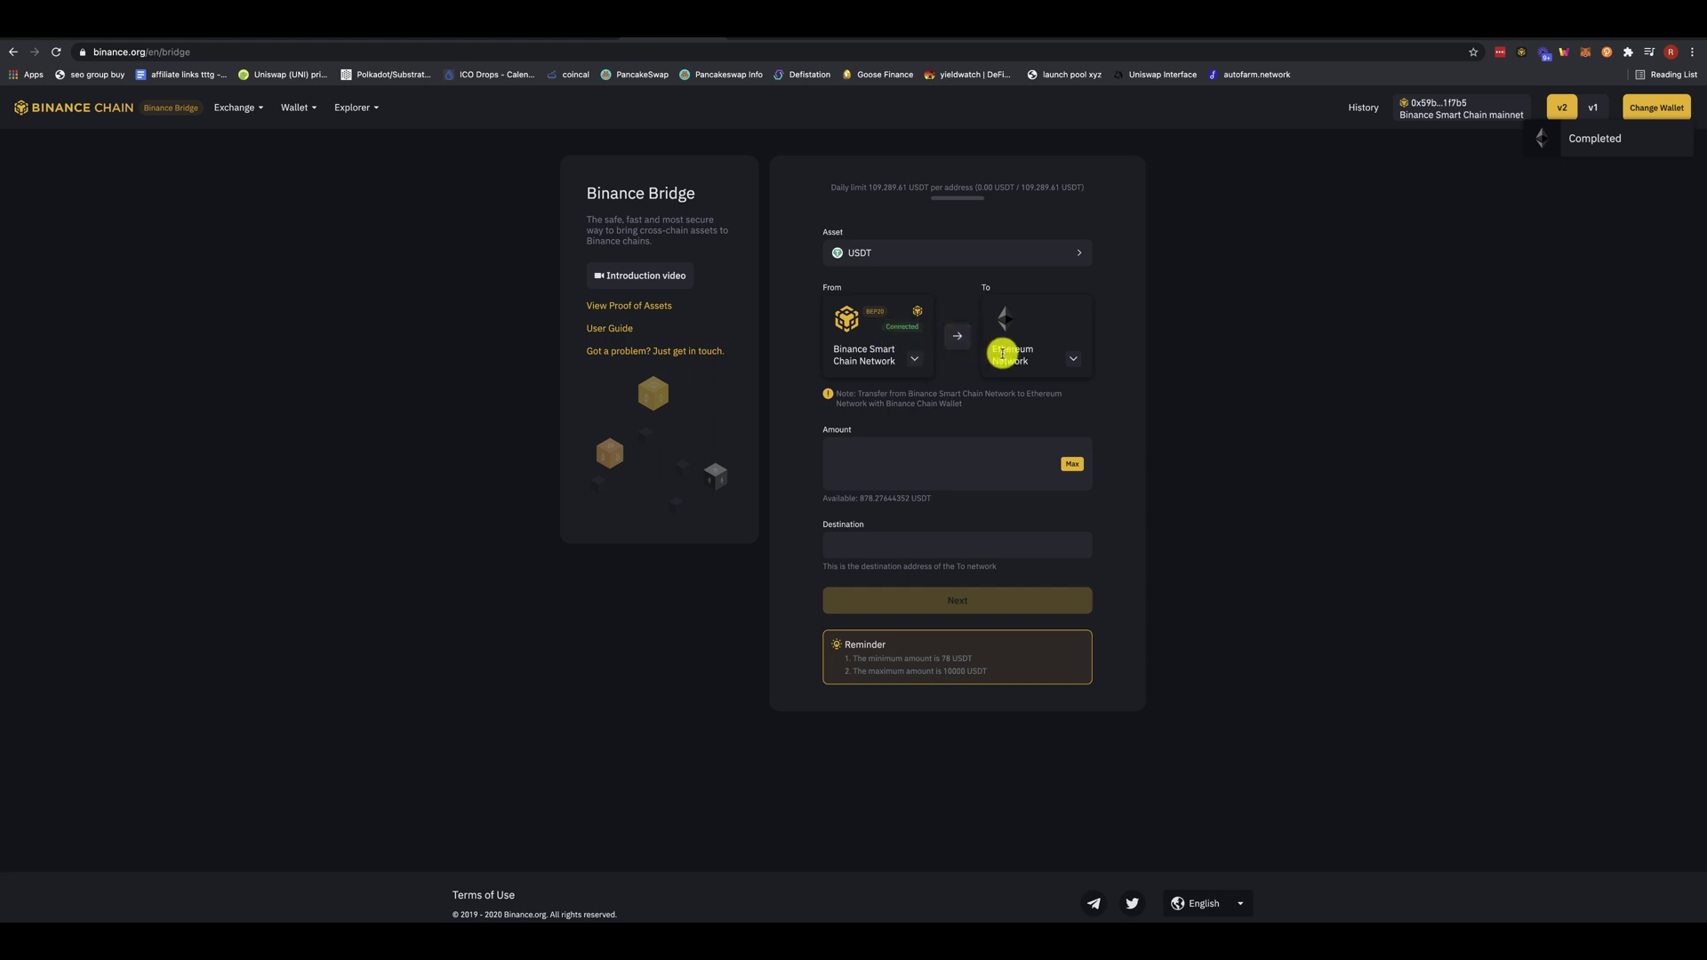
left_click(1070, 363)
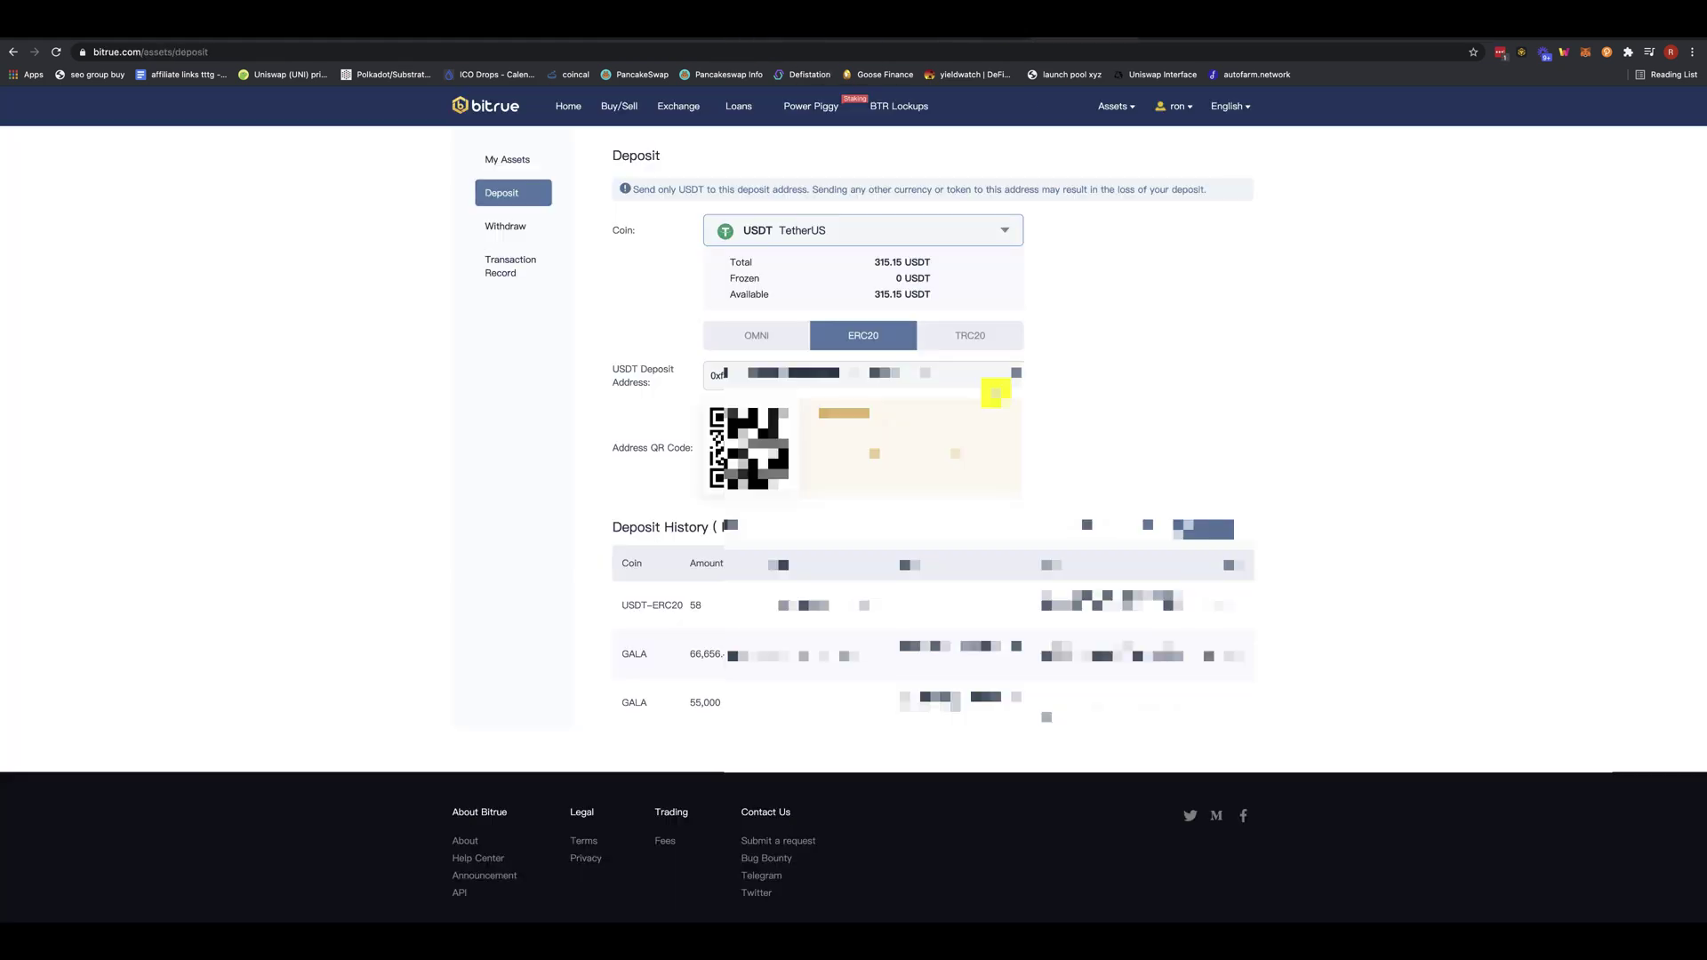
left_click(948, 337)
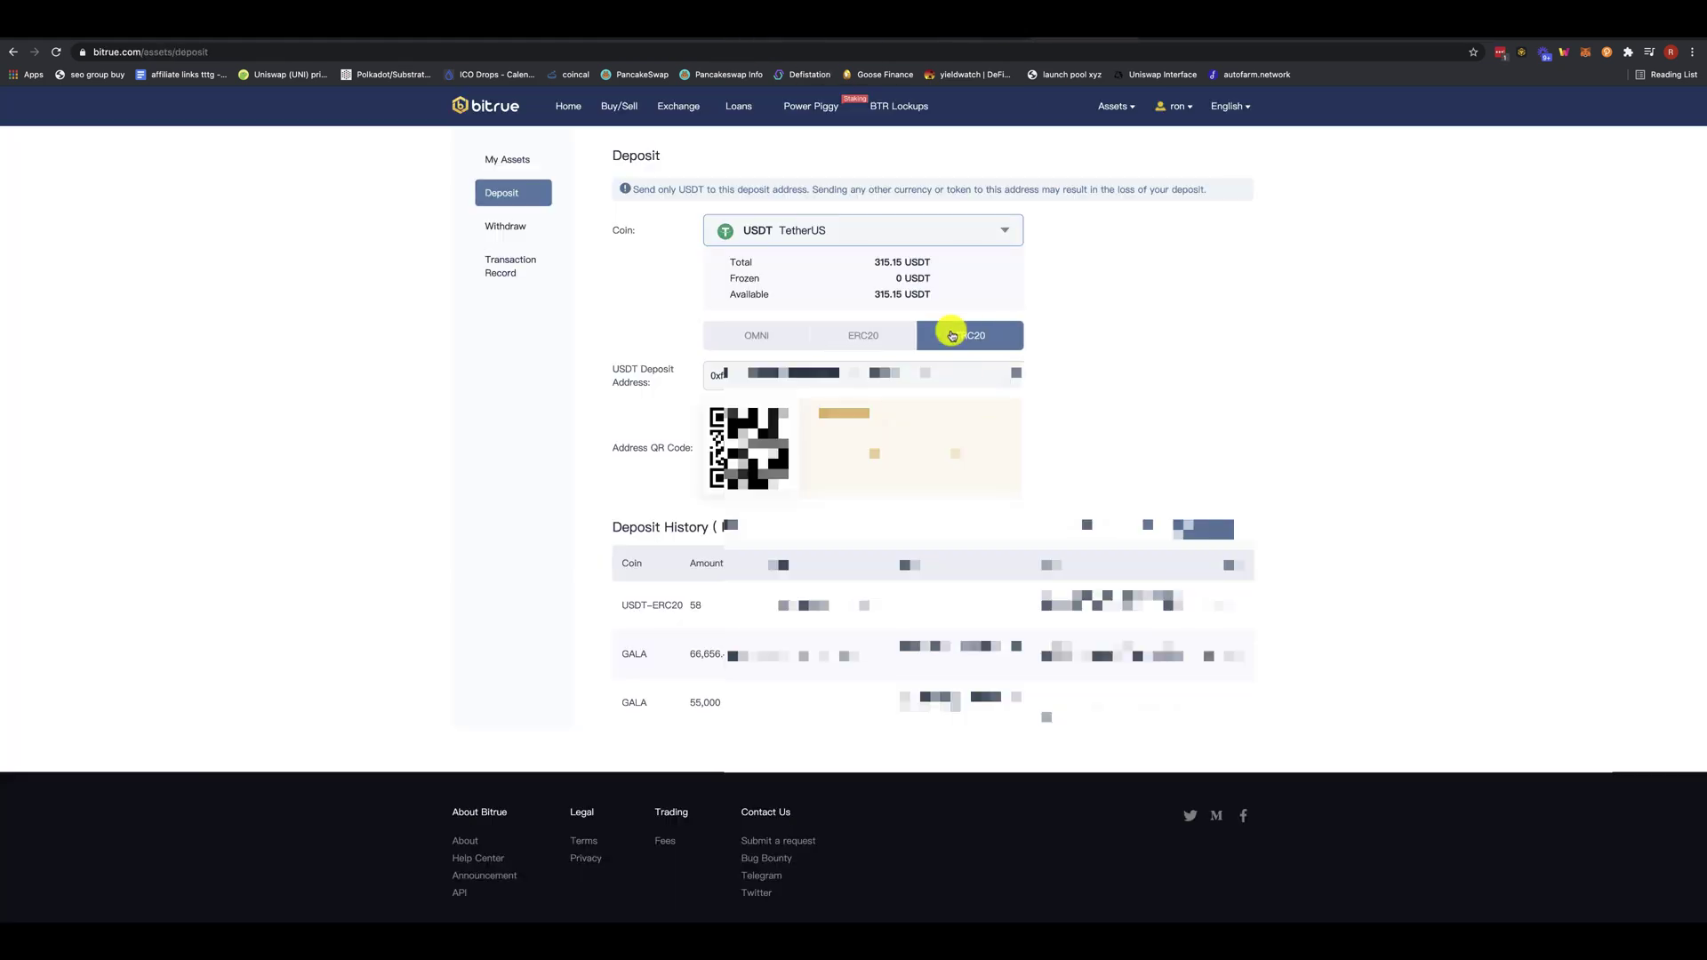
left_click(868, 347)
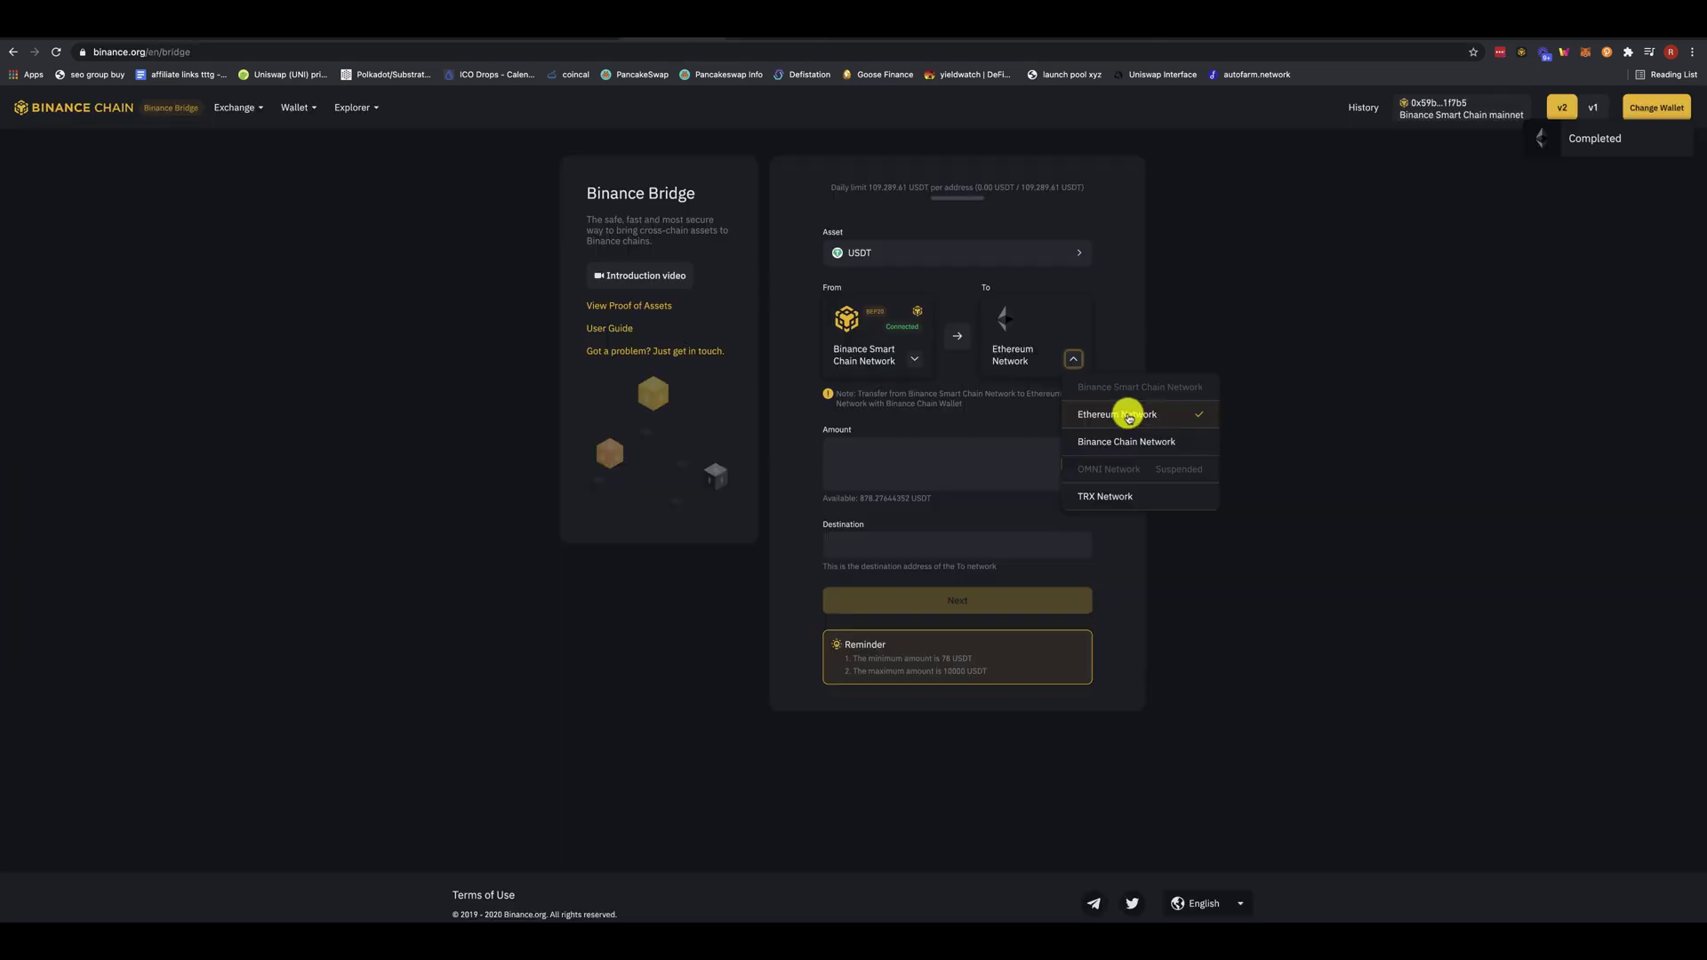
Keep Ethereum Network as destination and set the amount to 800.27644352 USDT
left_click(1409, 350)
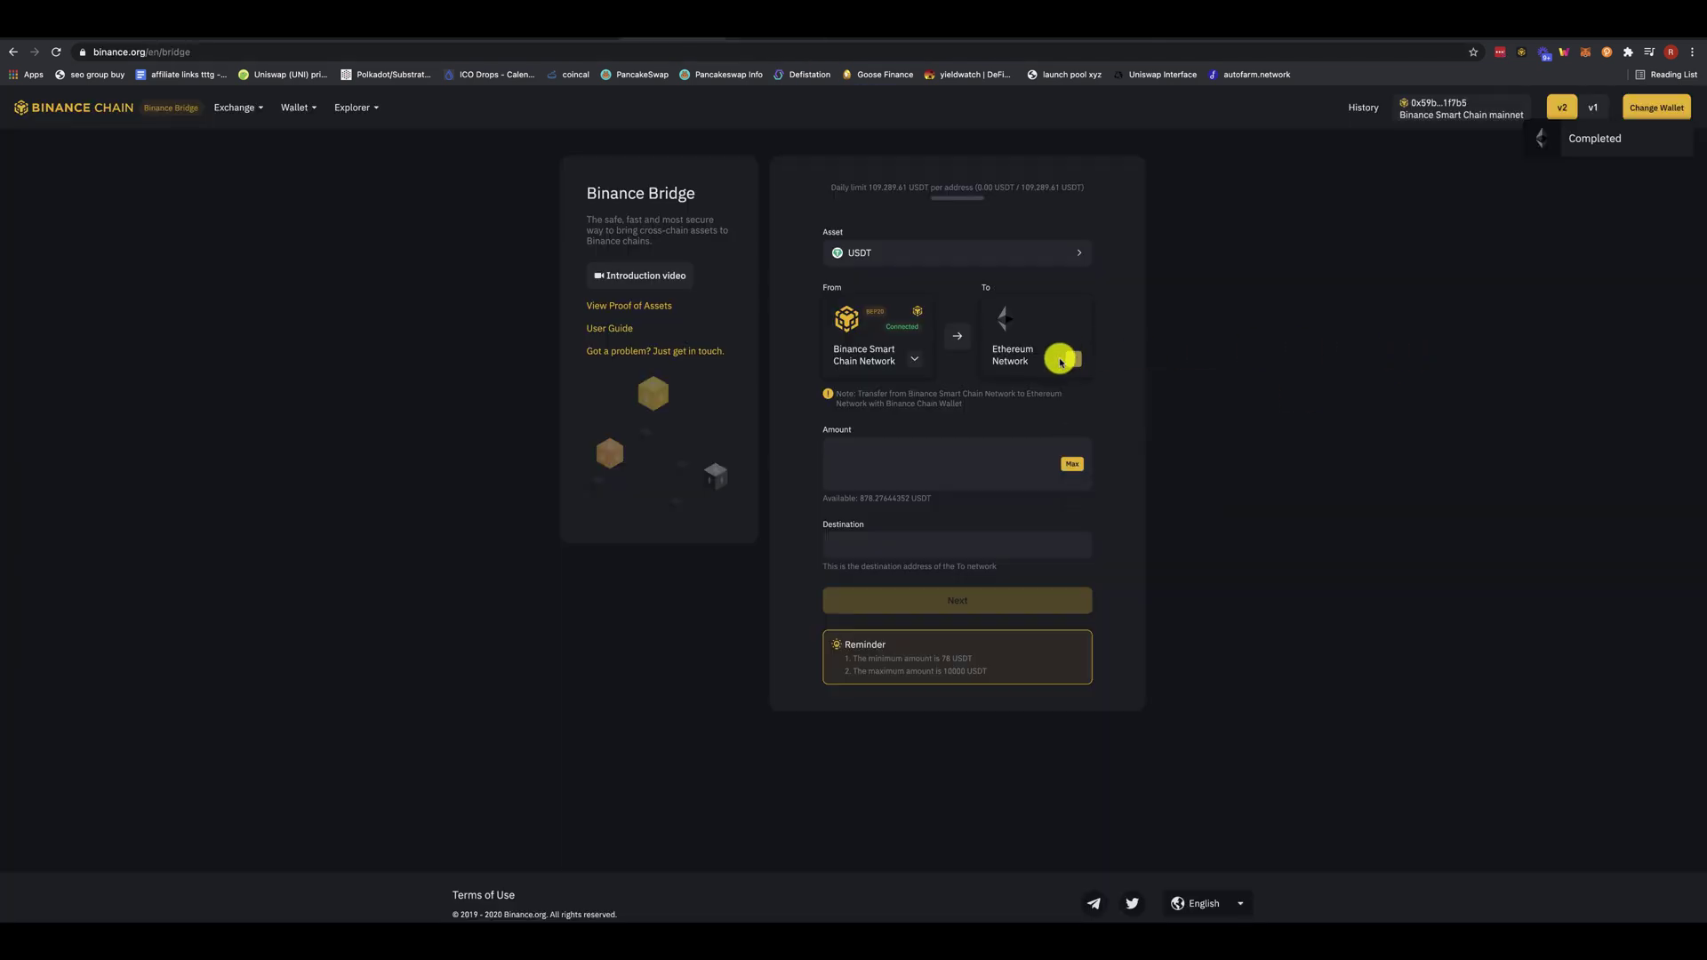
left_click(1073, 463)
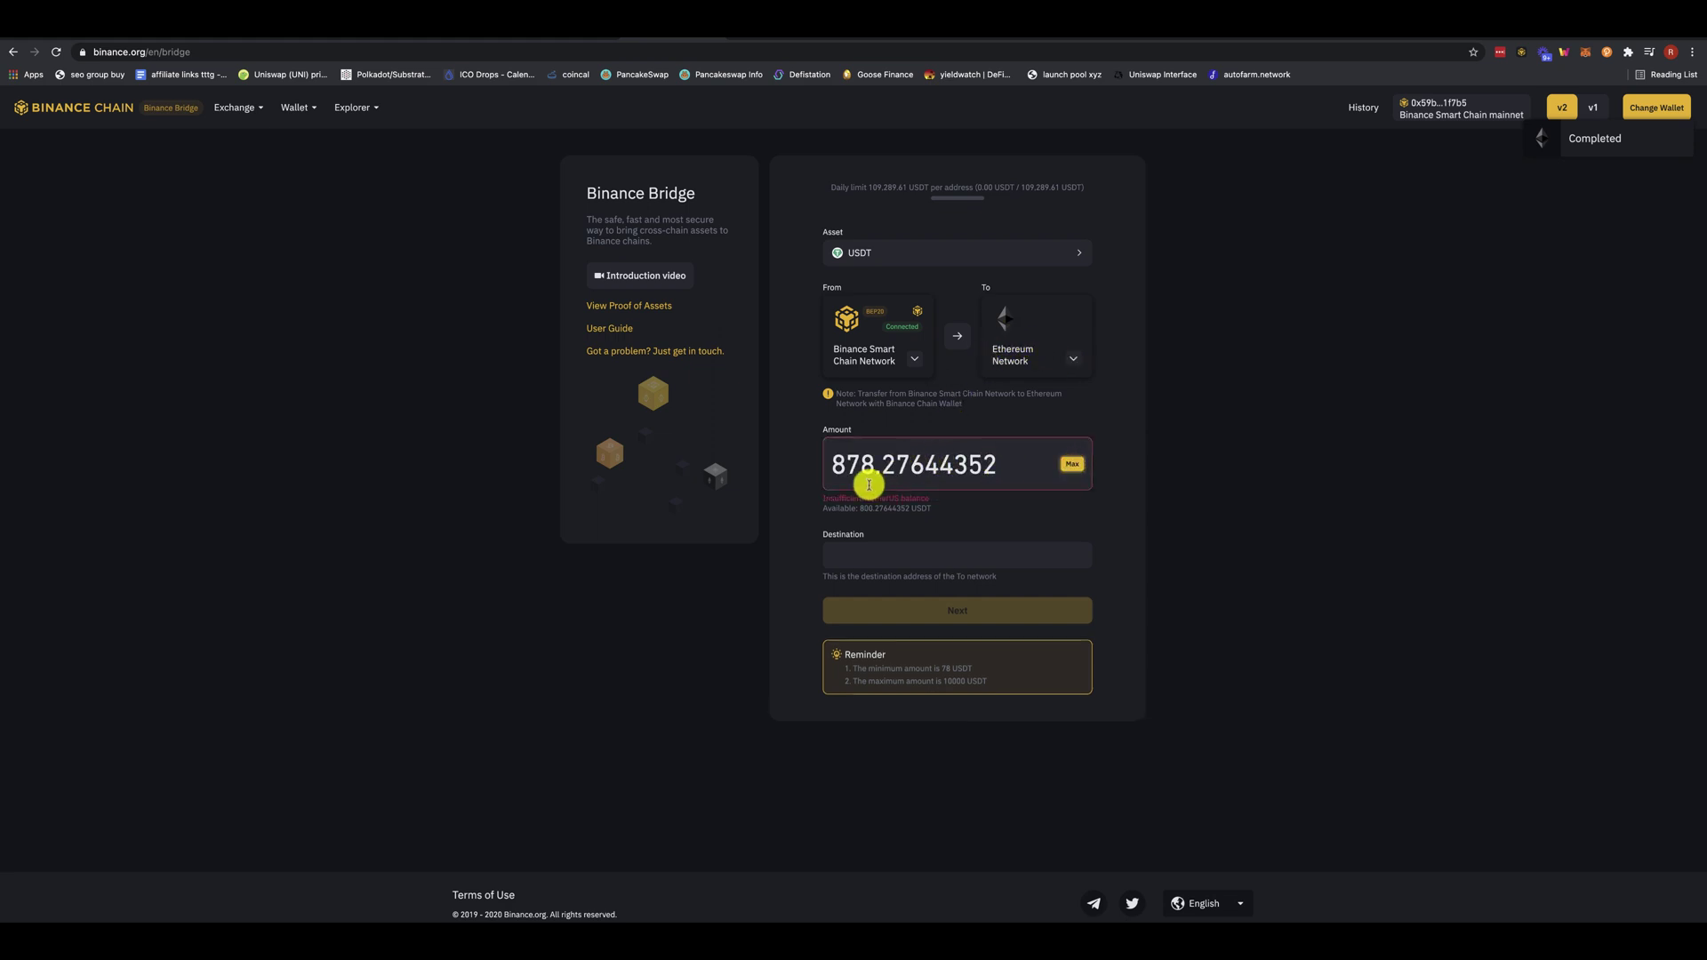
left_click(1069, 471)
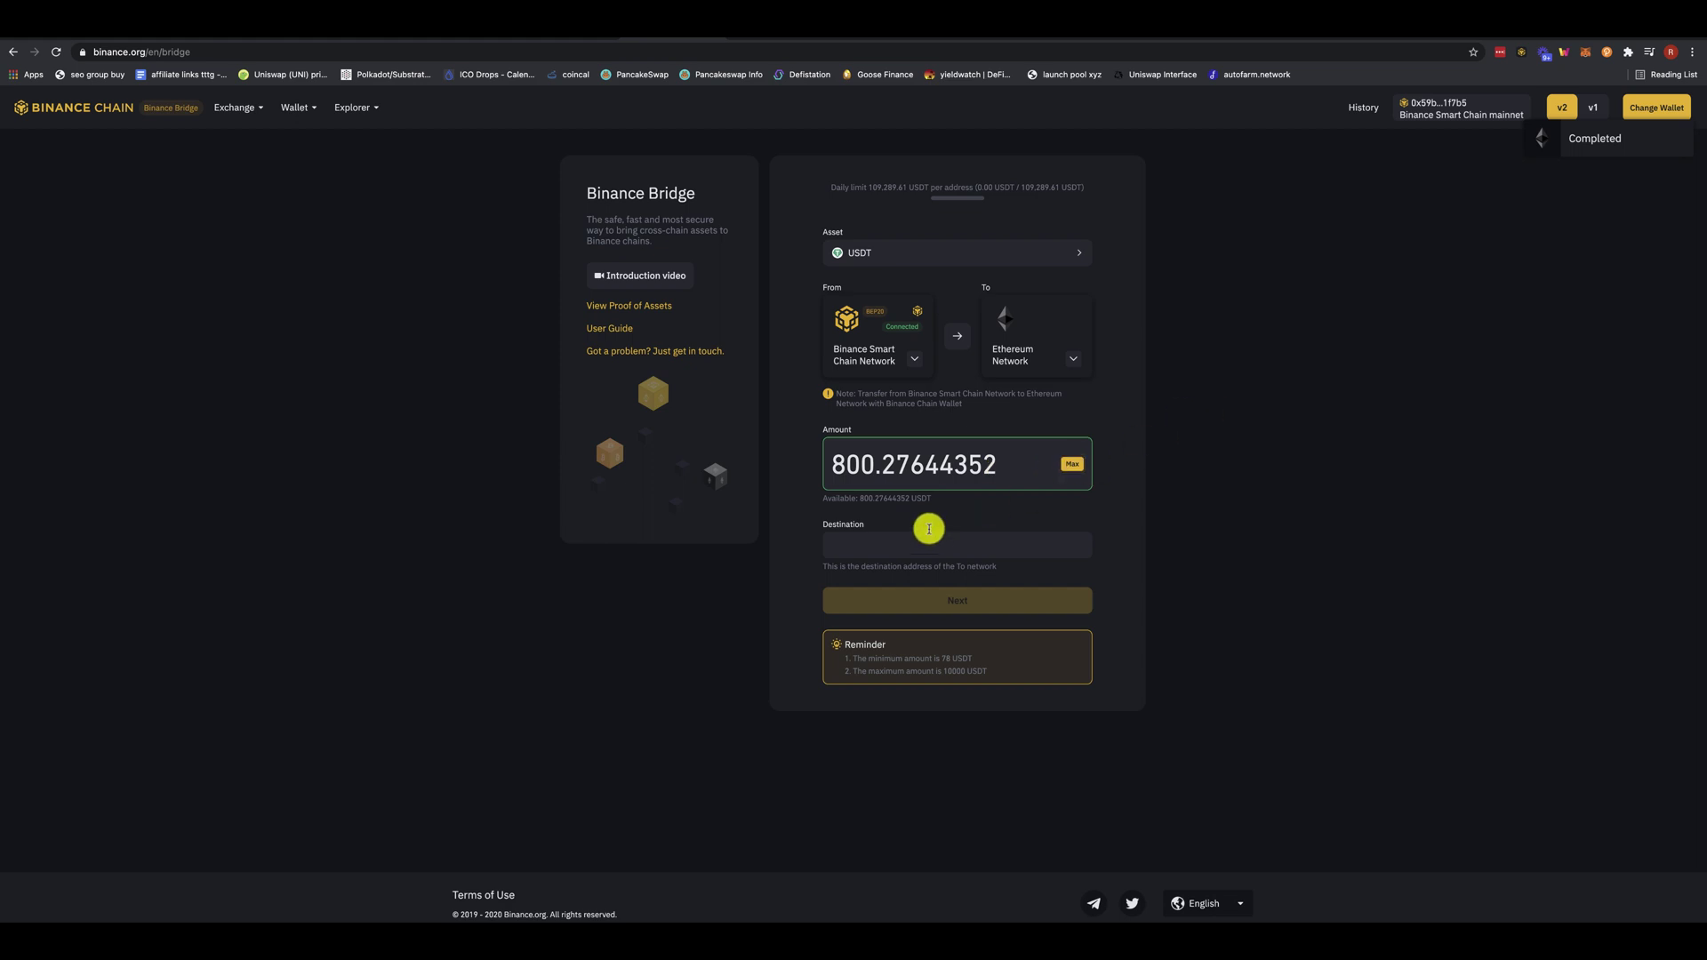
Paste Bitrue's ERC20 USDT deposit address into the Bridge Destination field and verify it matches
left_click(1051, 38)
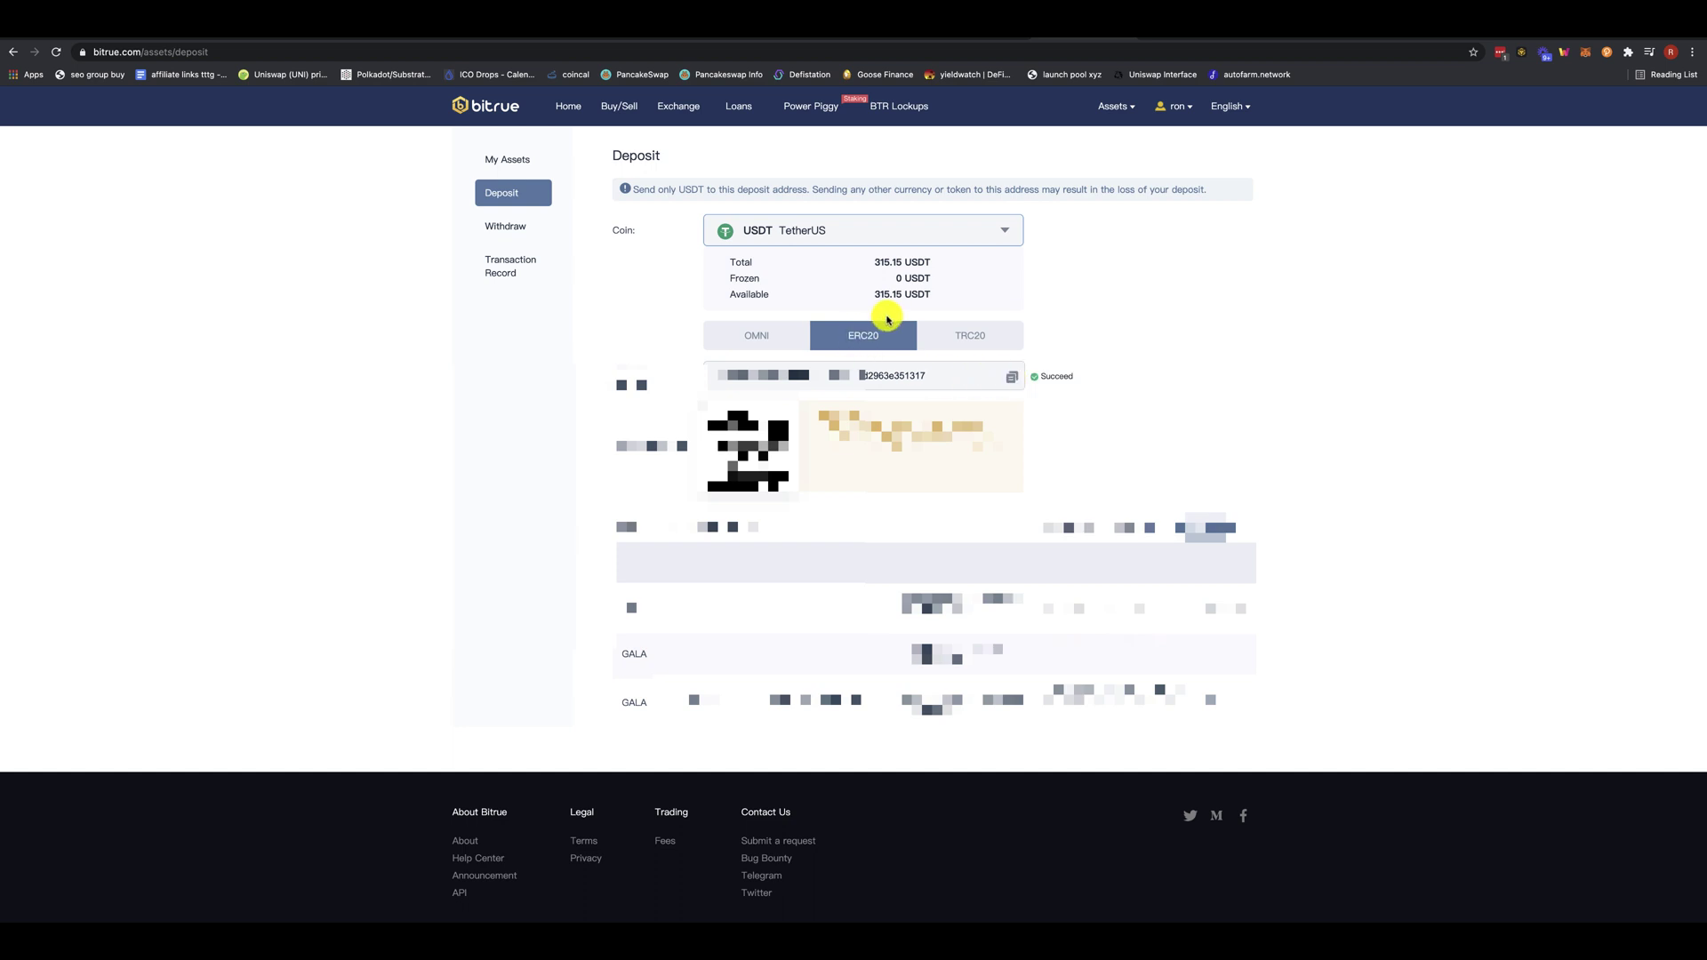
left_click(637, 38)
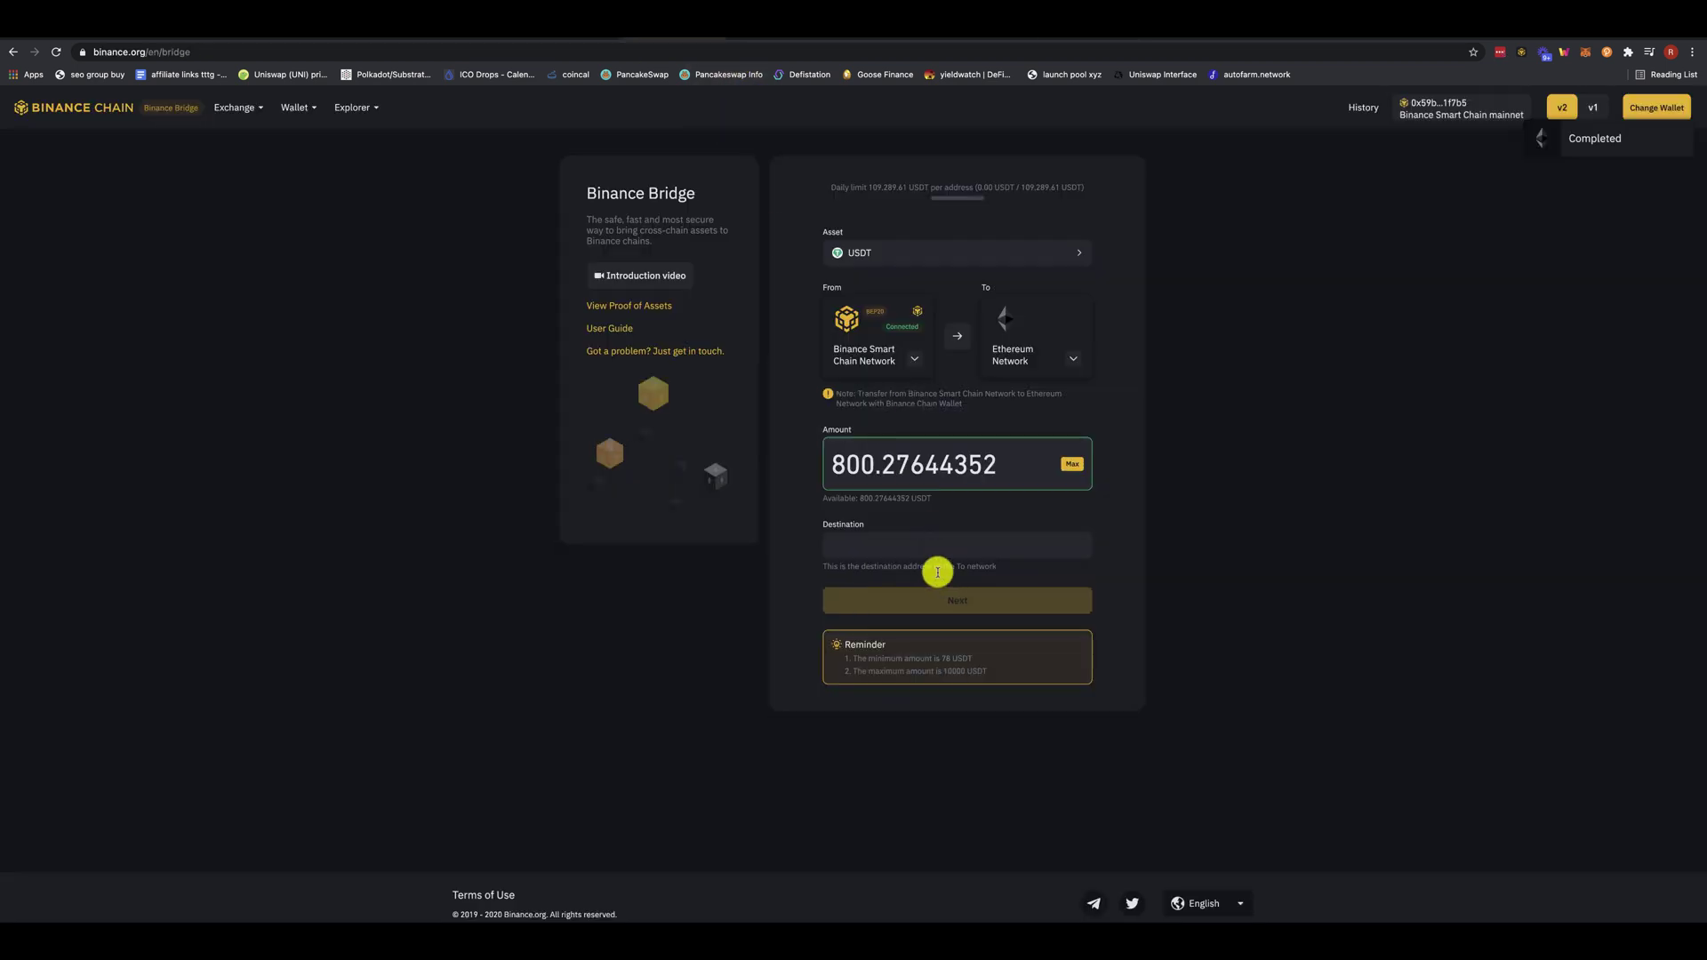
left_click(915, 546)
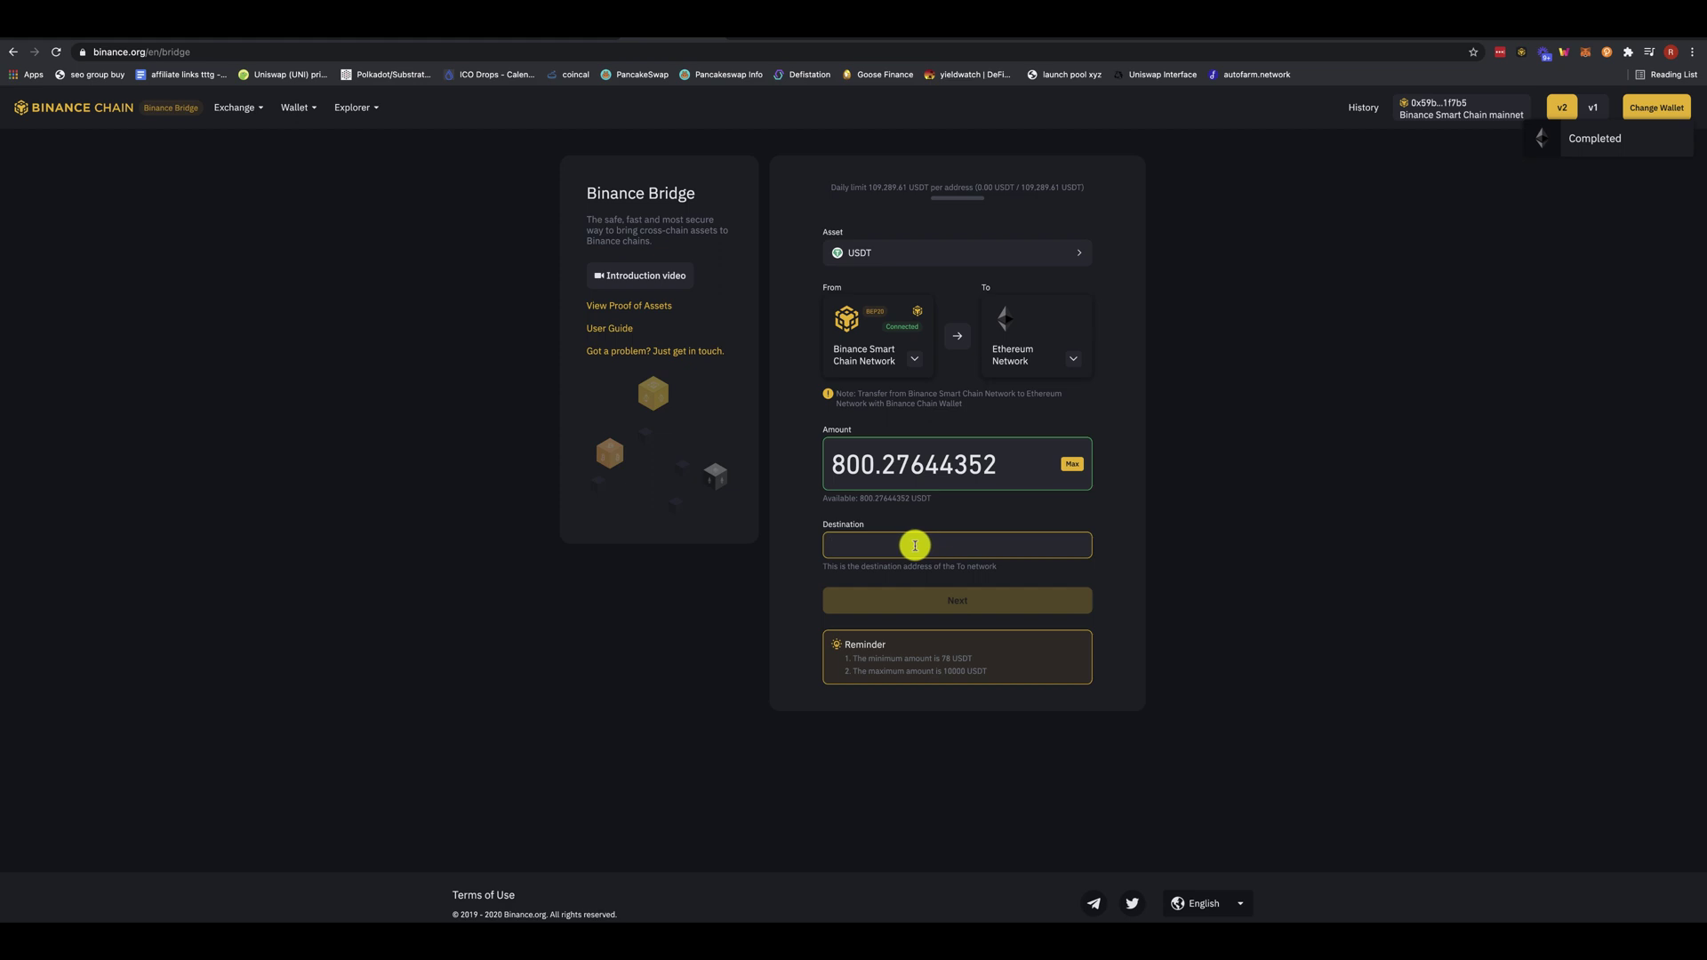
key("super+v")
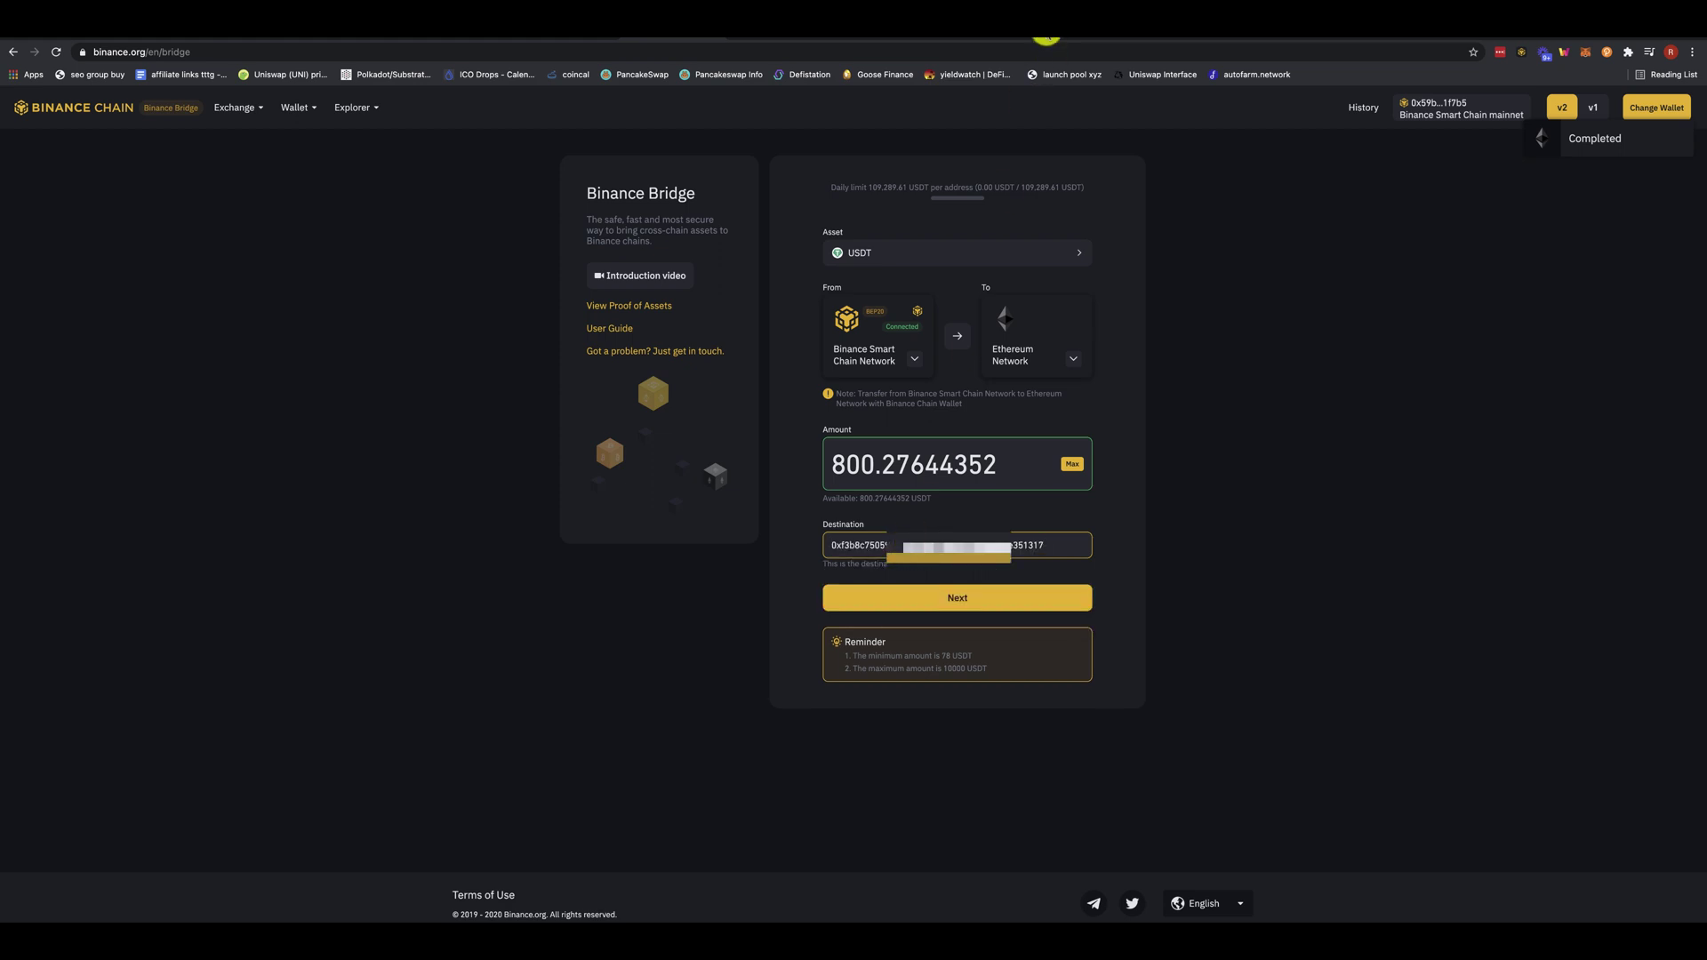
left_click(1052, 36)
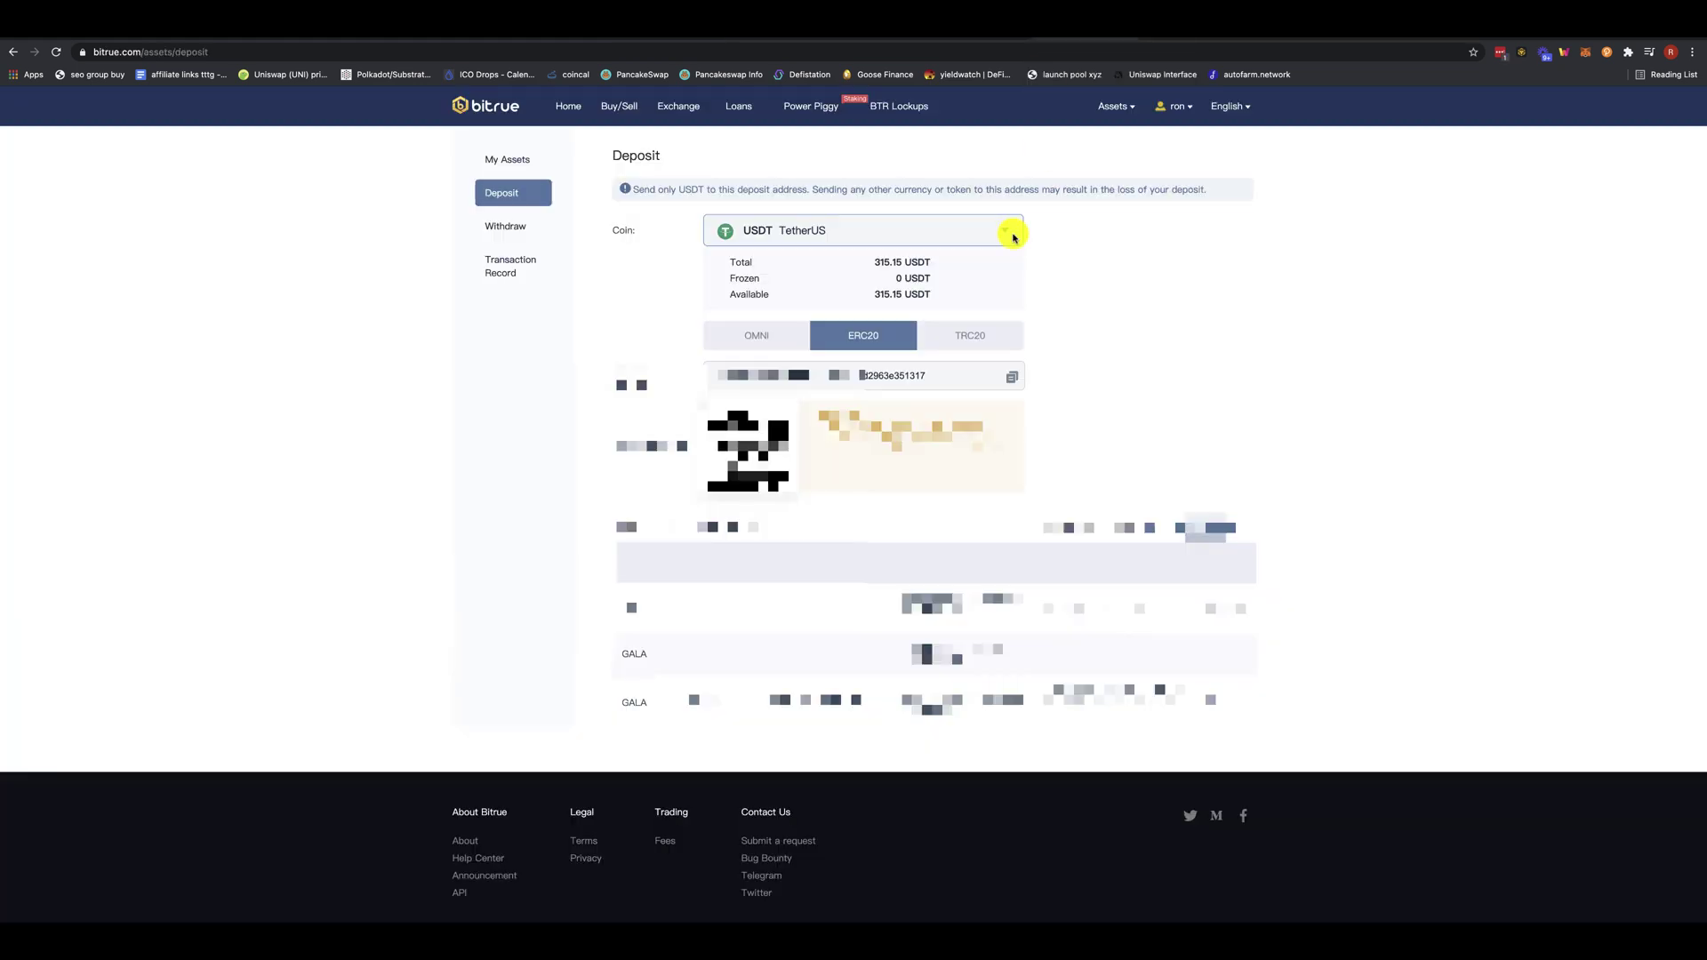
left_click(673, 38)
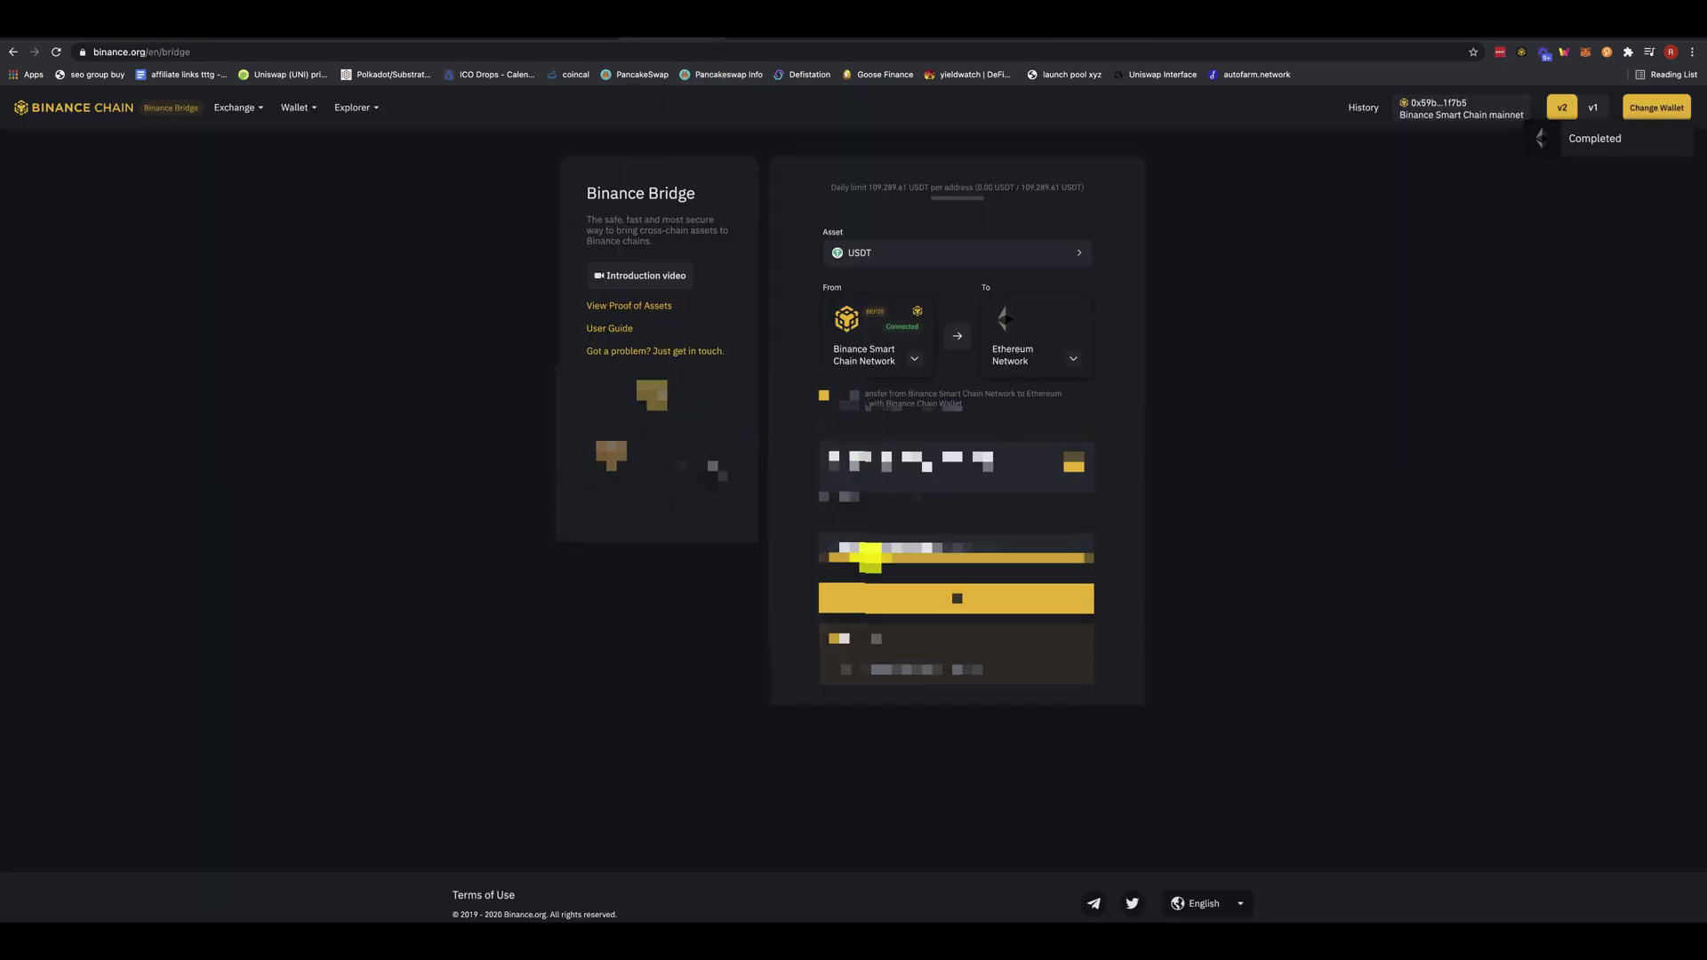
left_click(854, 667)
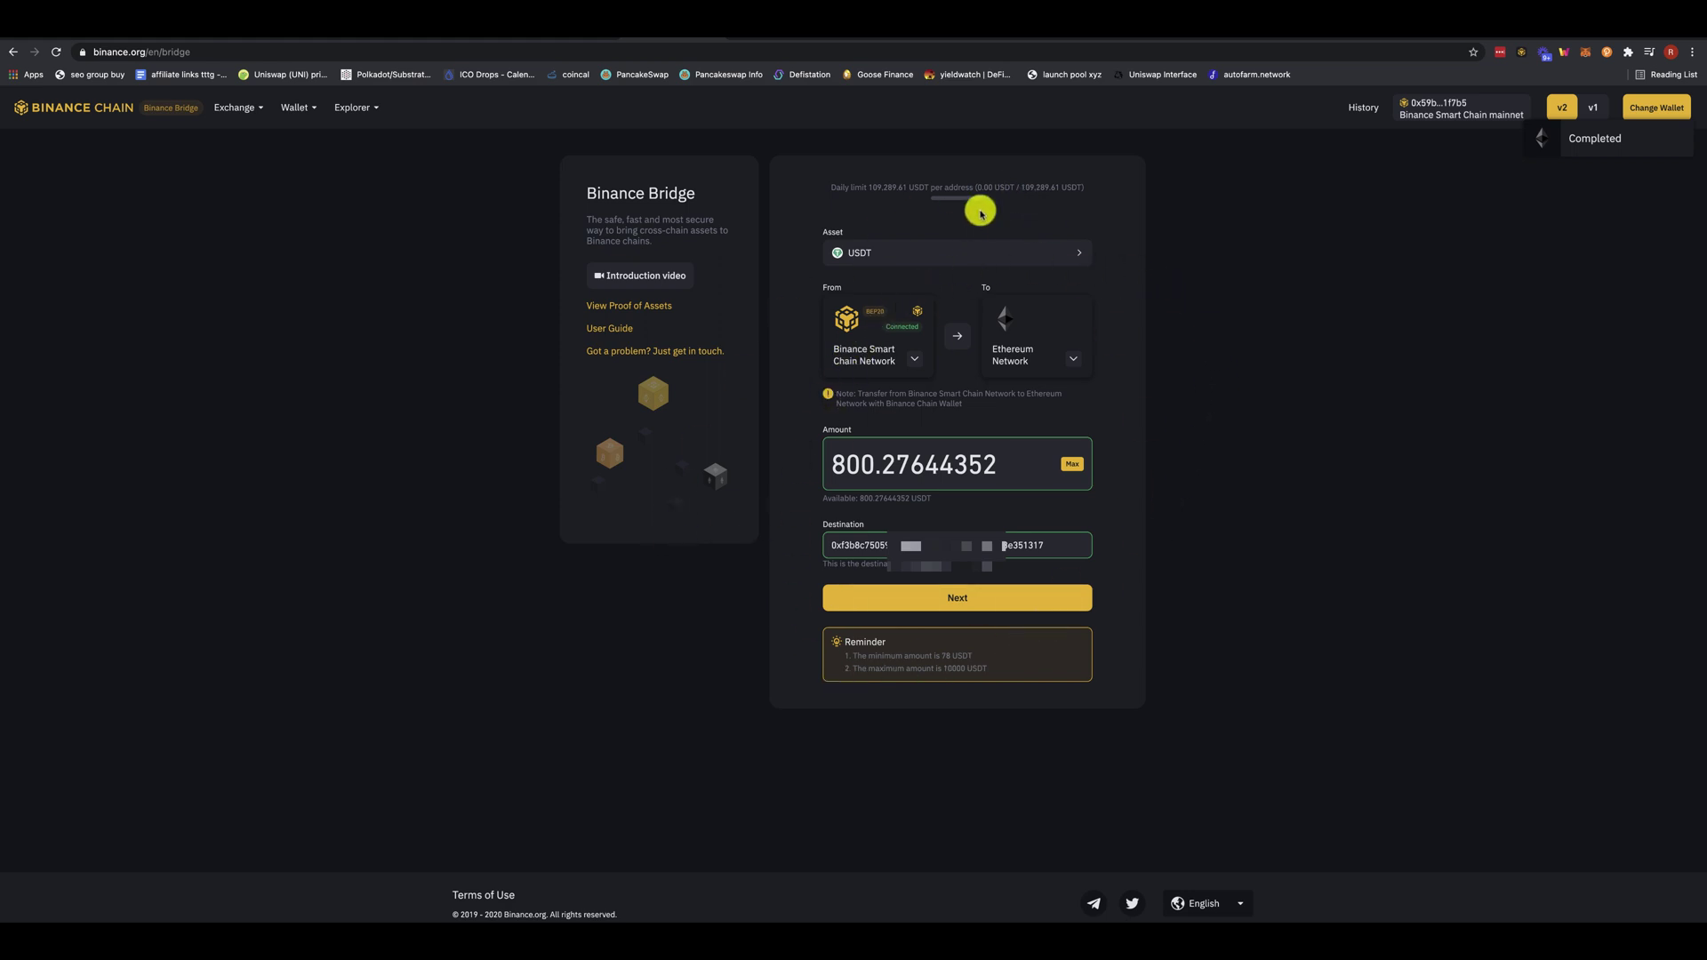
left_click(948, 598)
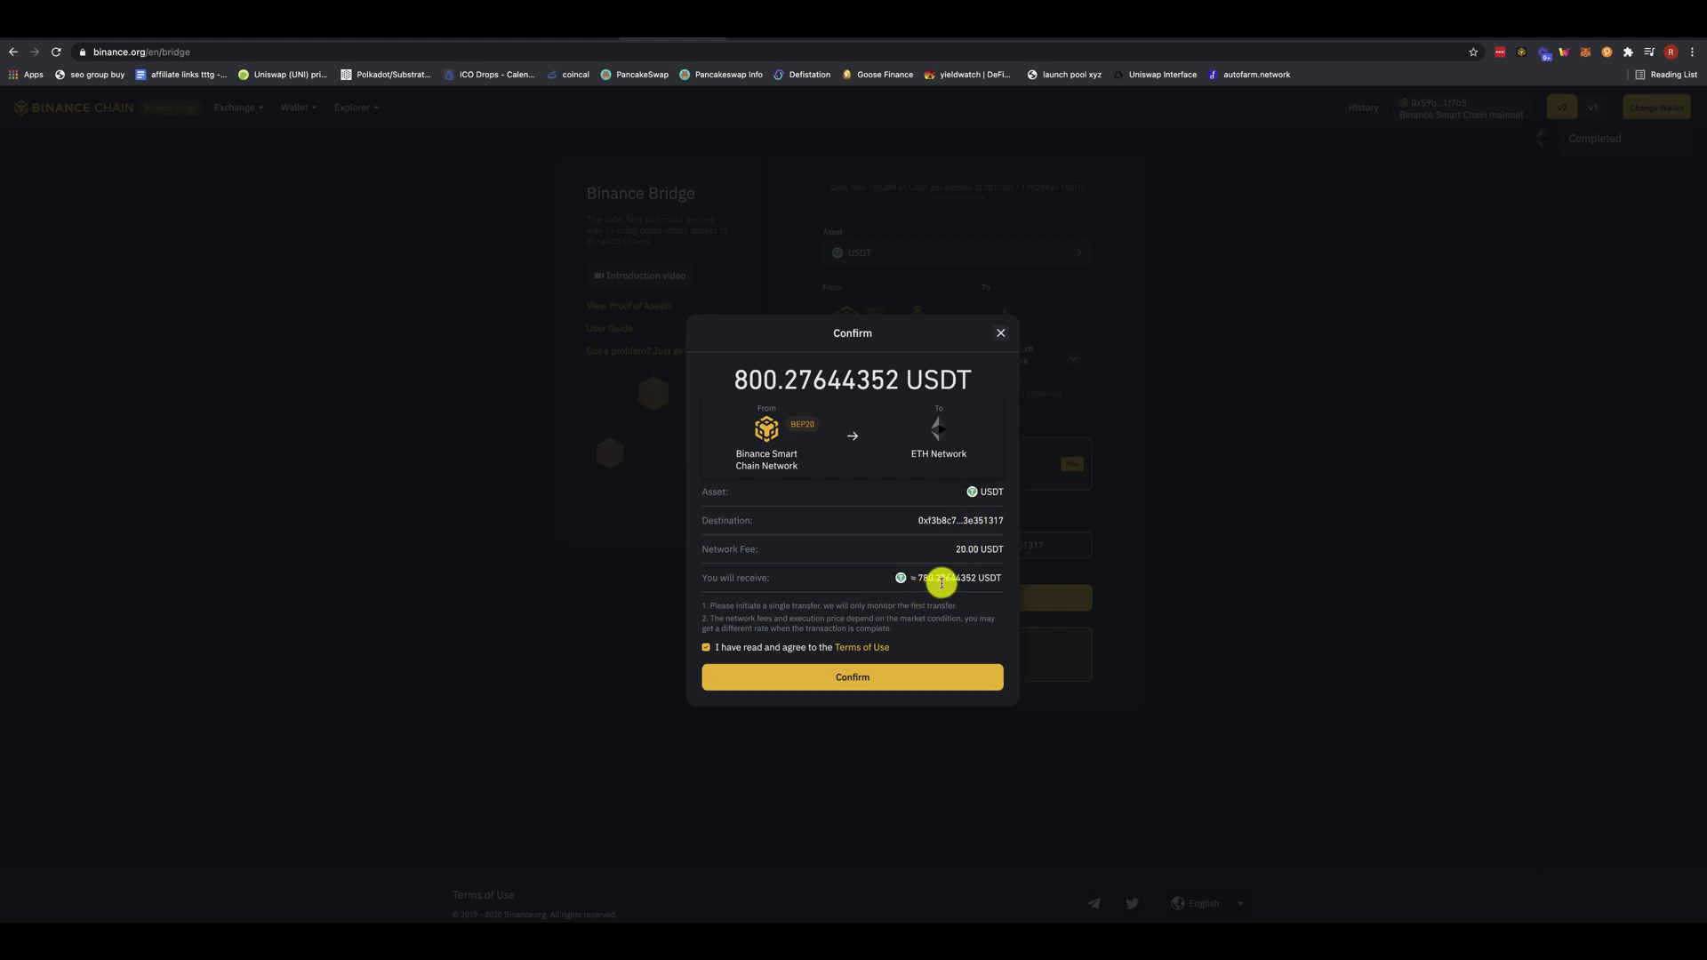
left_click(835, 681)
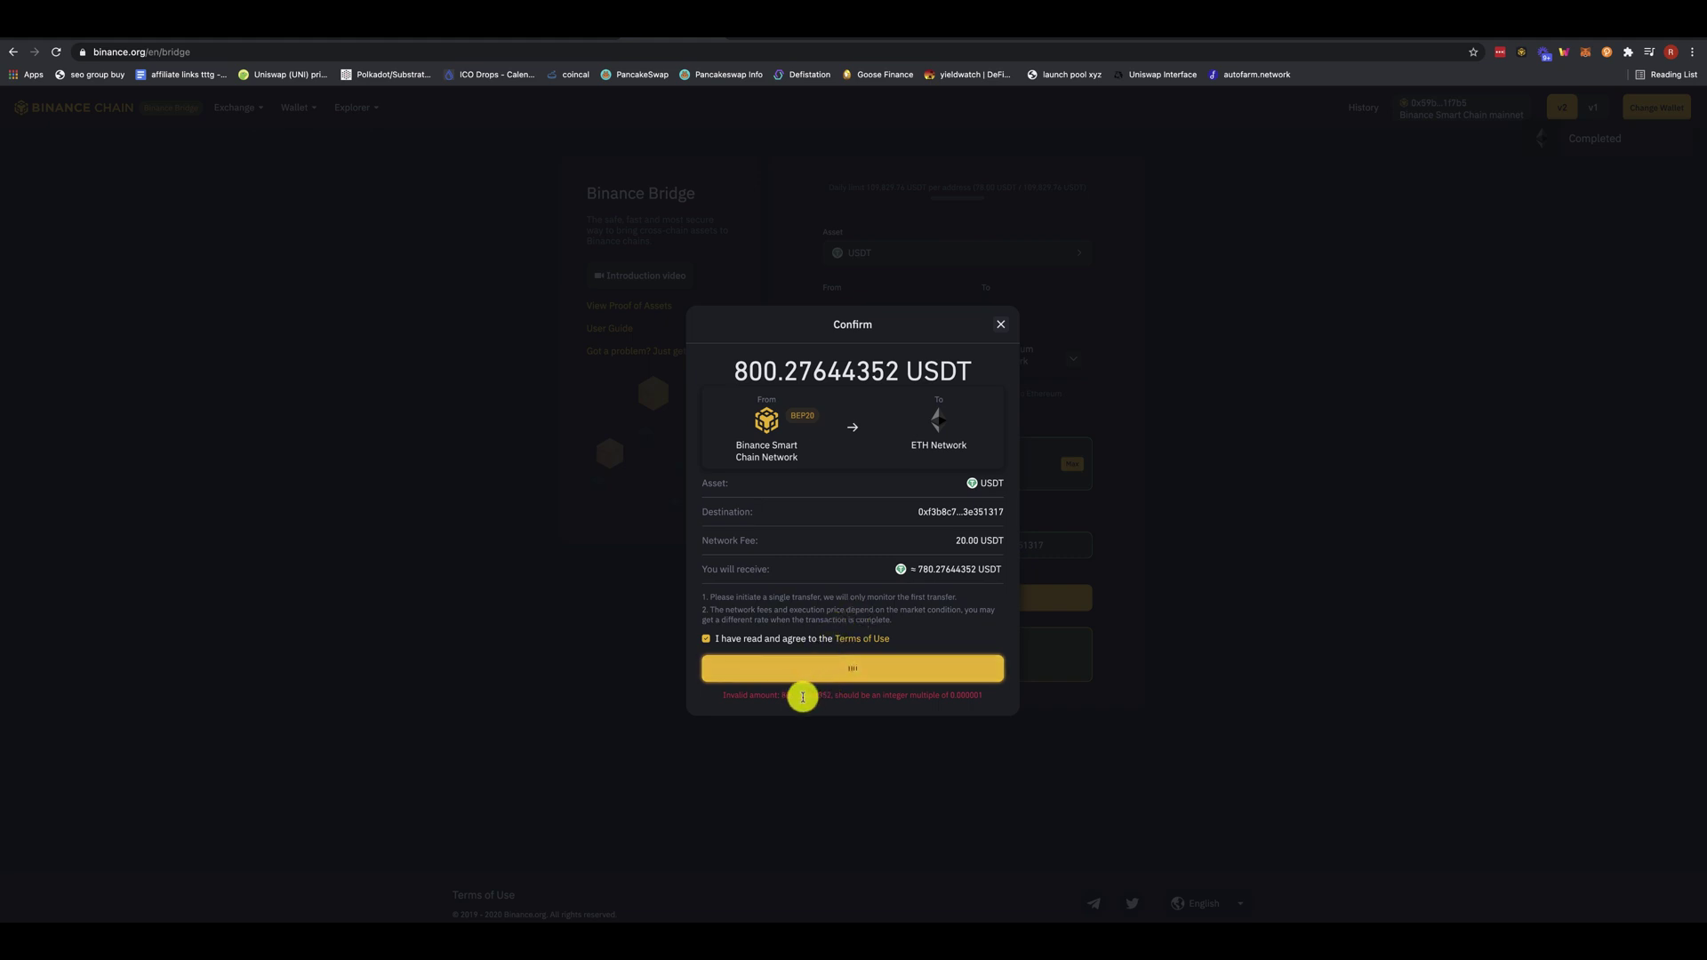
left_click(1000, 324)
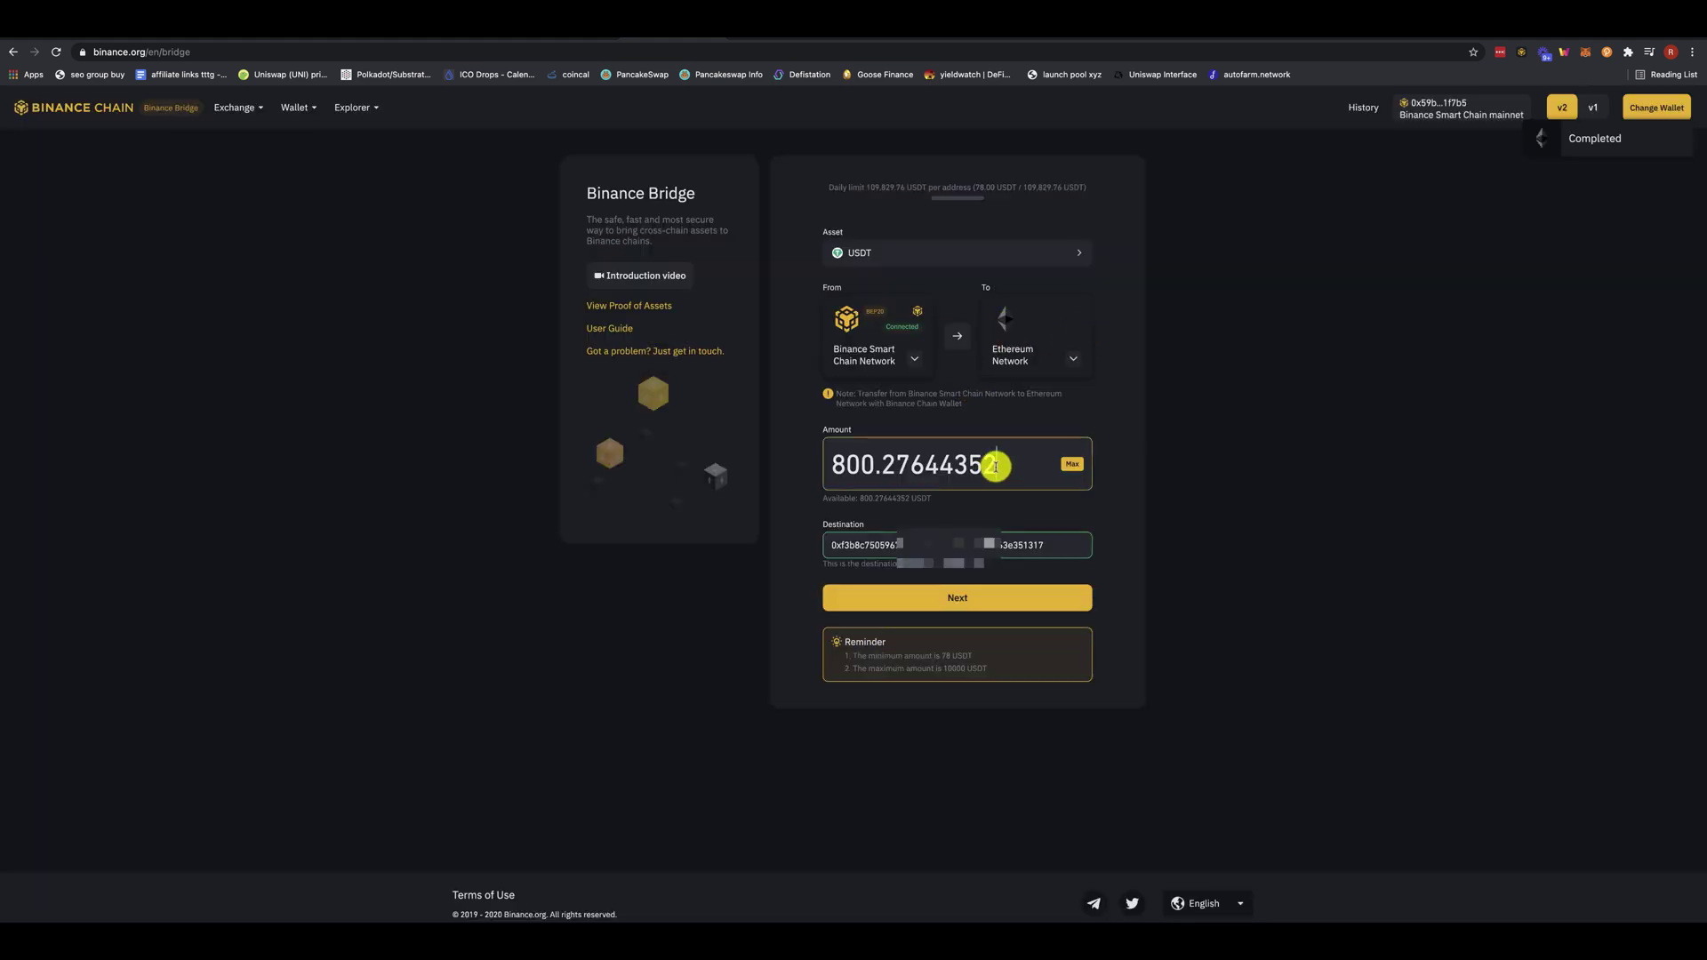
Replace the amount with 800 USDT, then review and confirm the transfer receiving 780 USDT
left_click_drag(989, 465, 773, 457)
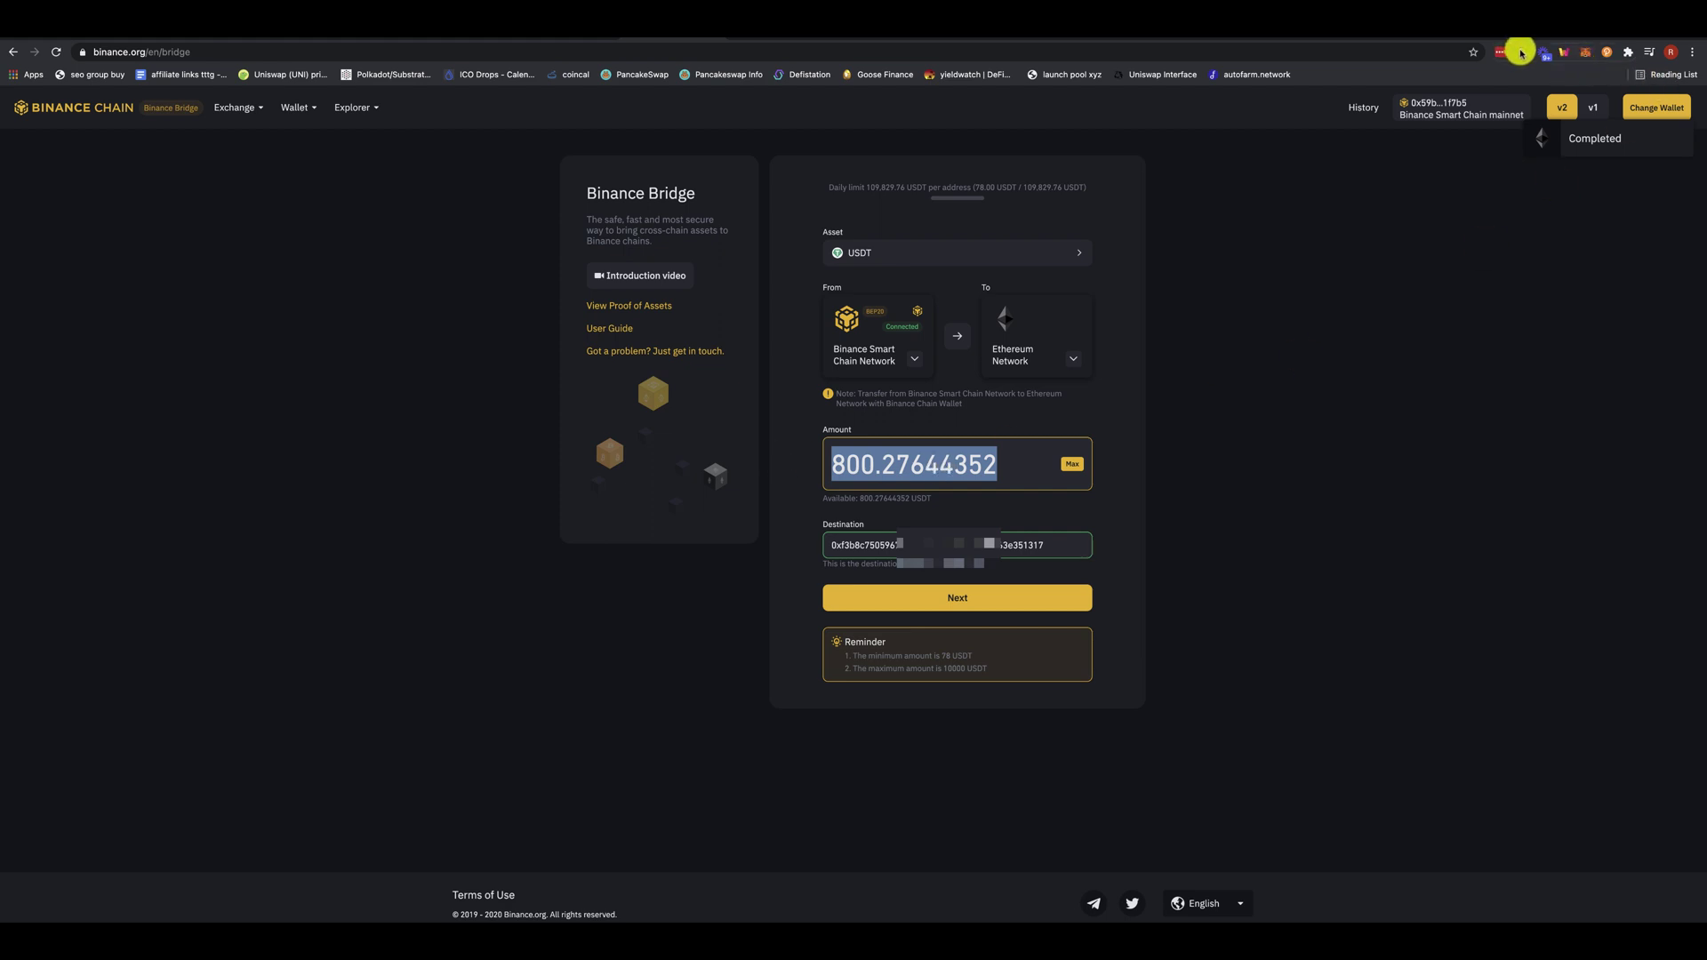
left_click(1520, 54)
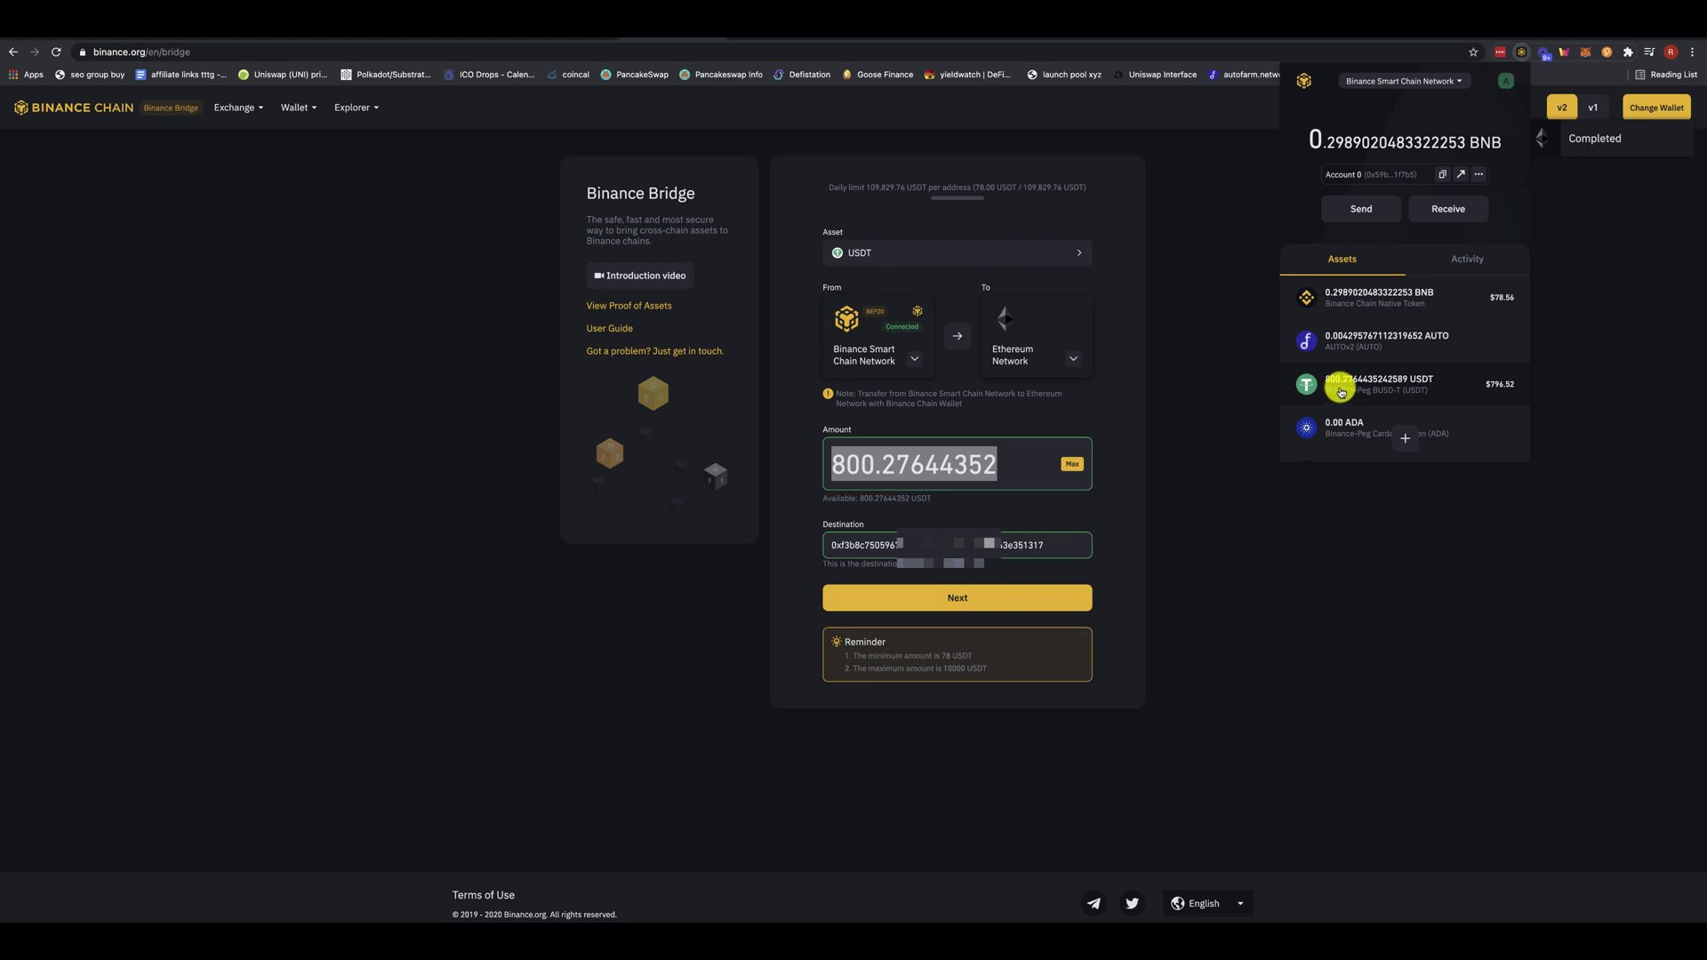
left_click(1004, 457)
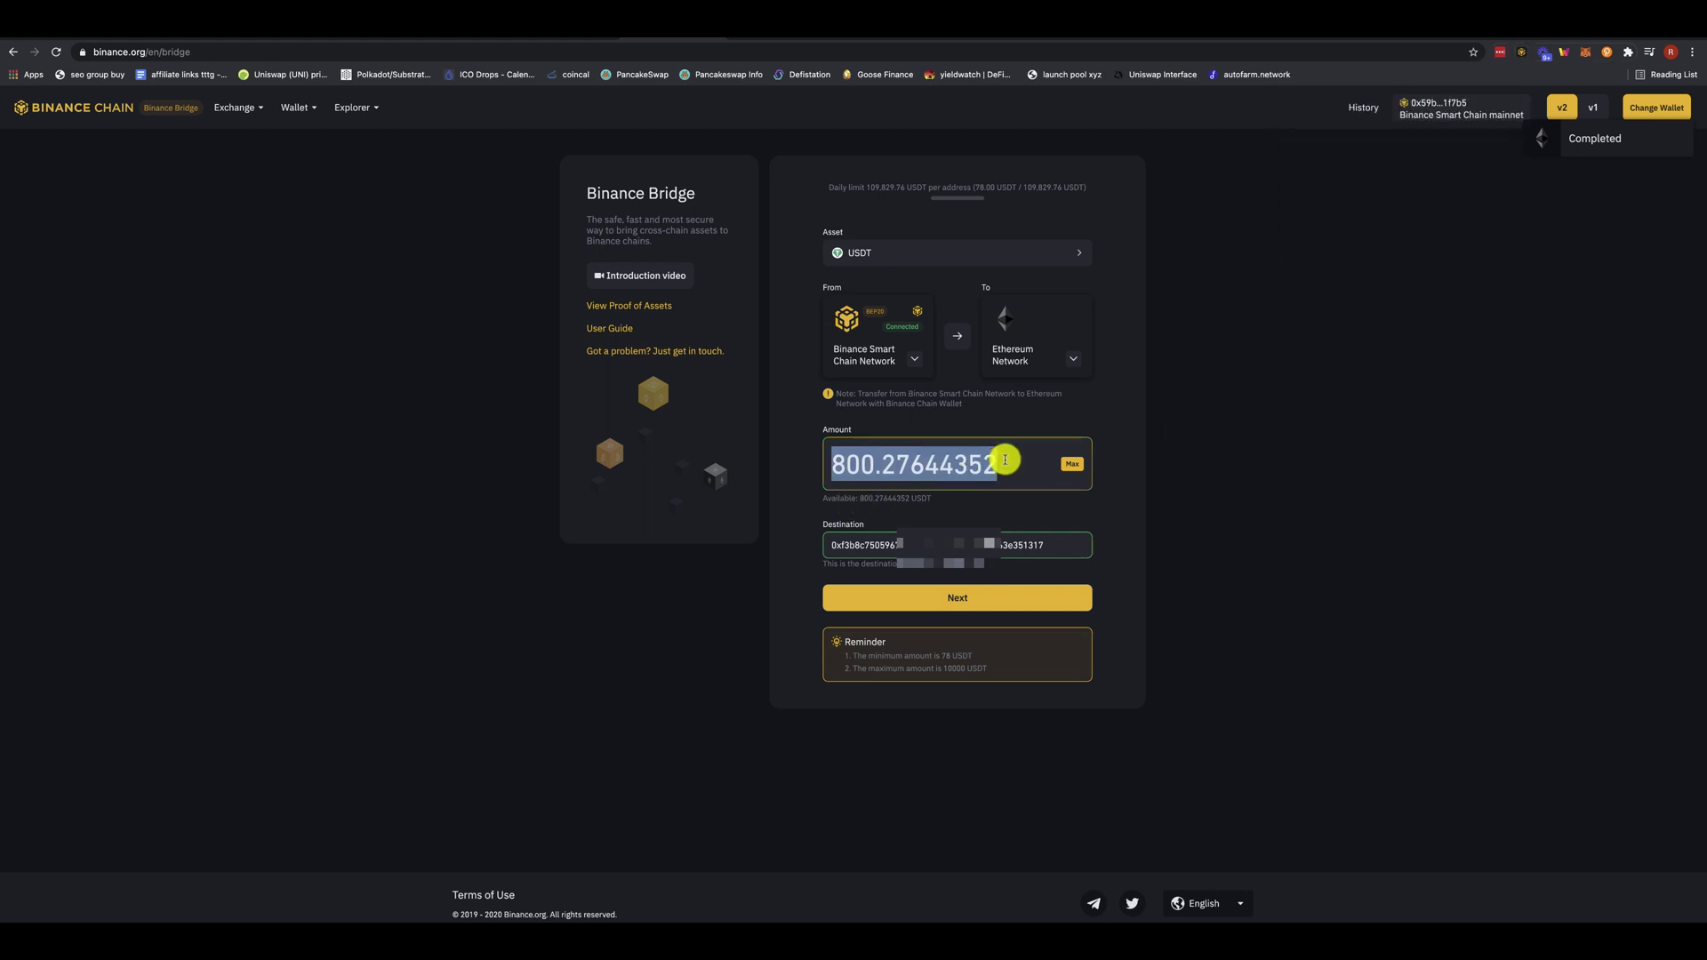
left_click_drag(1005, 460, 788, 453)
type("800")
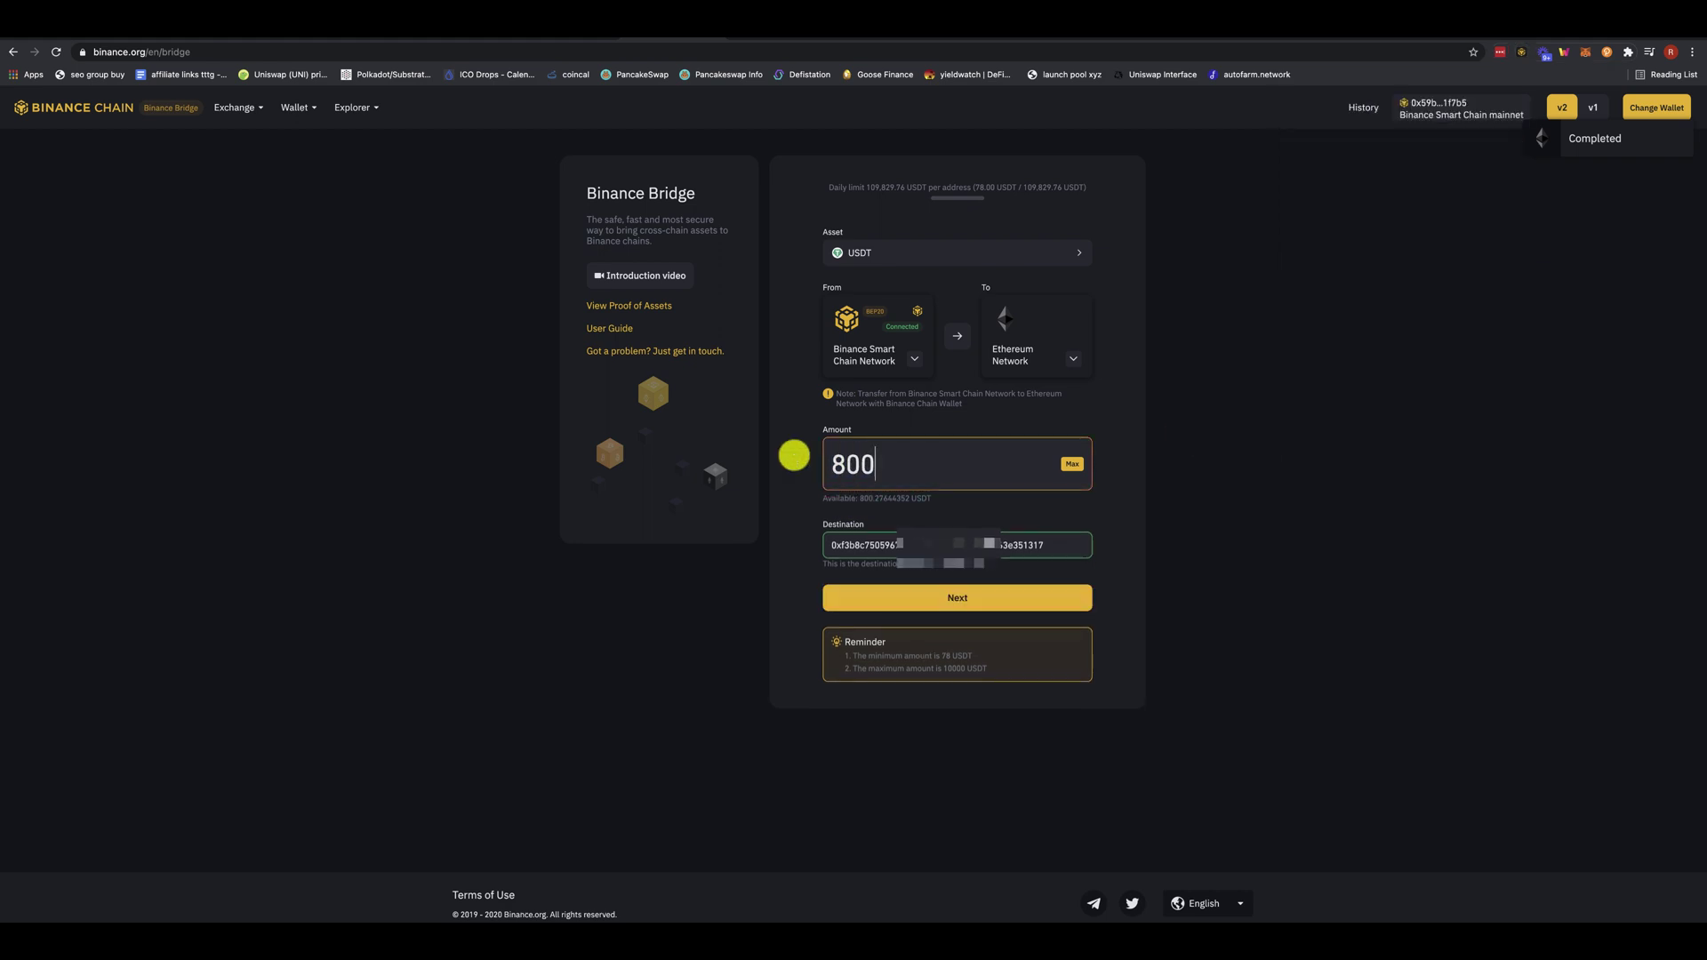
left_click(974, 604)
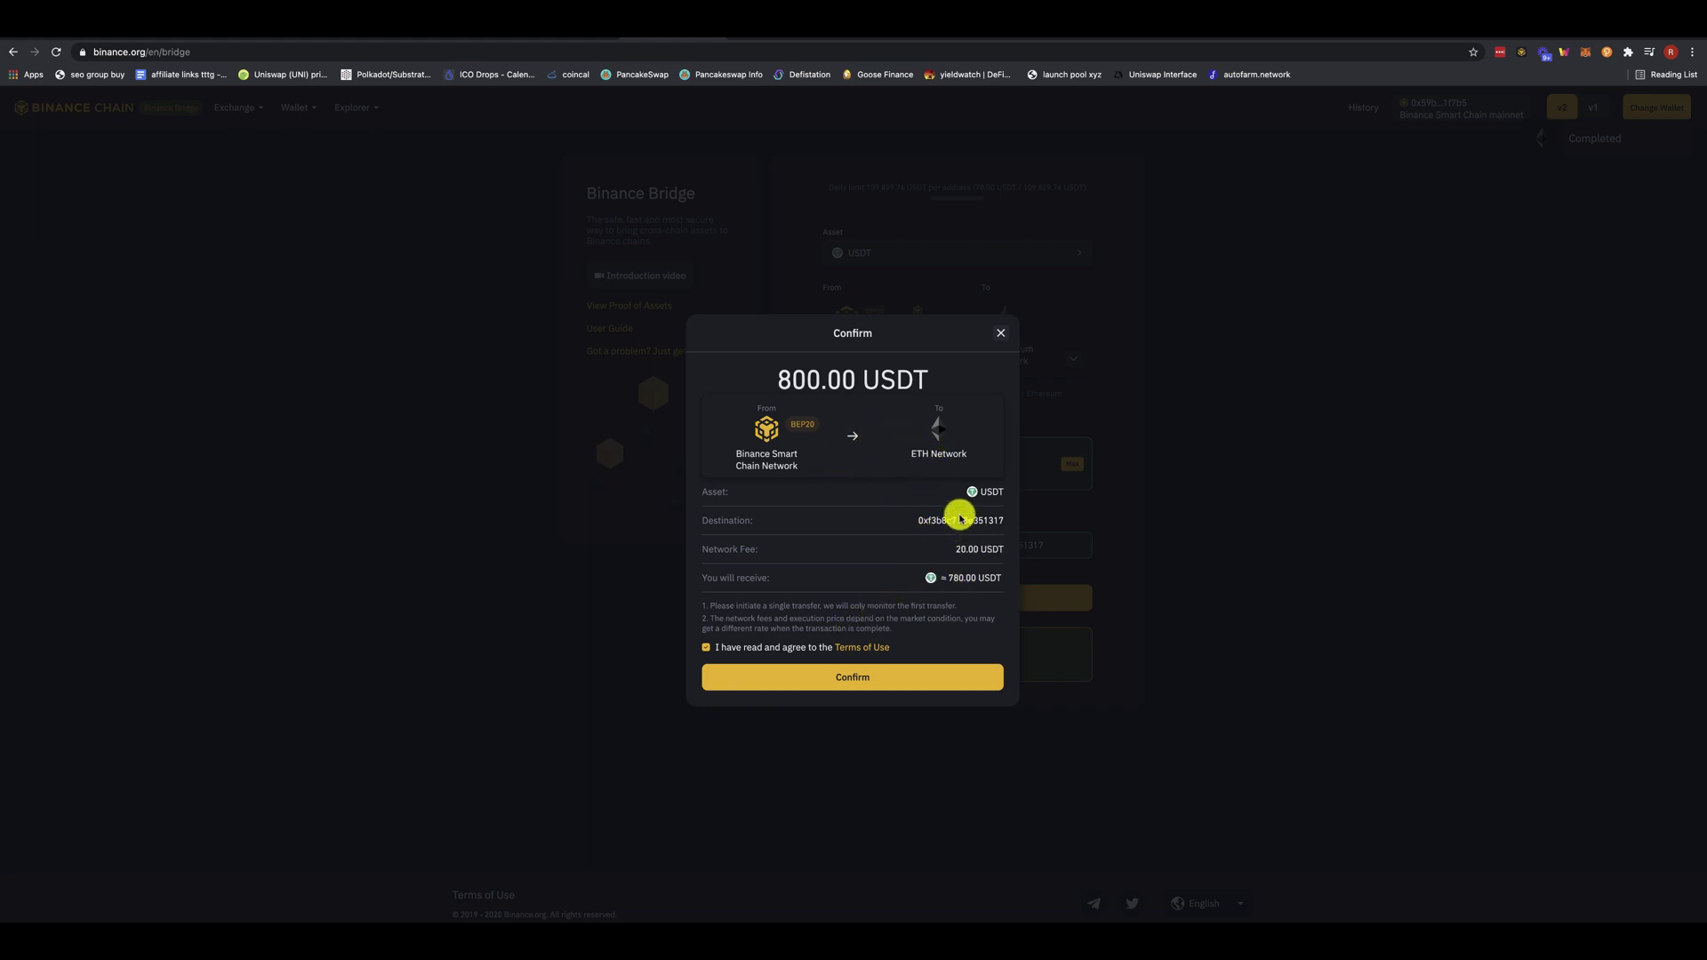
left_click(849, 677)
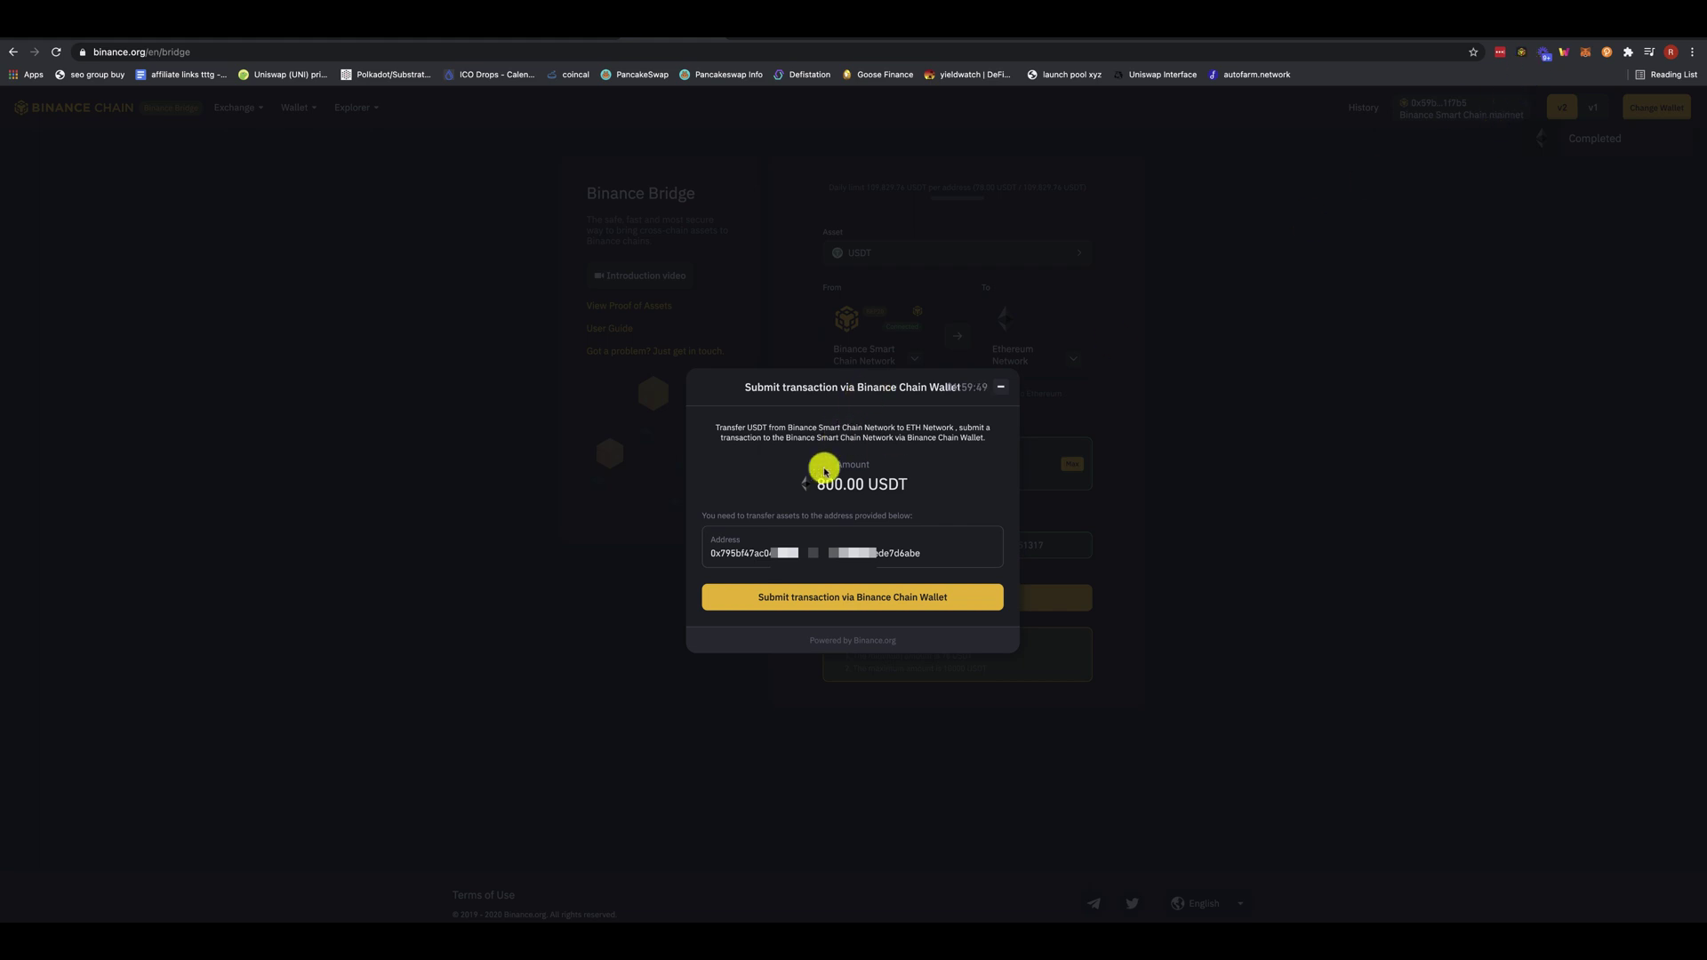
Submit the 800 USDT transfer via Binance Chain Wallet and approve it in the wallet window
left_click(846, 598)
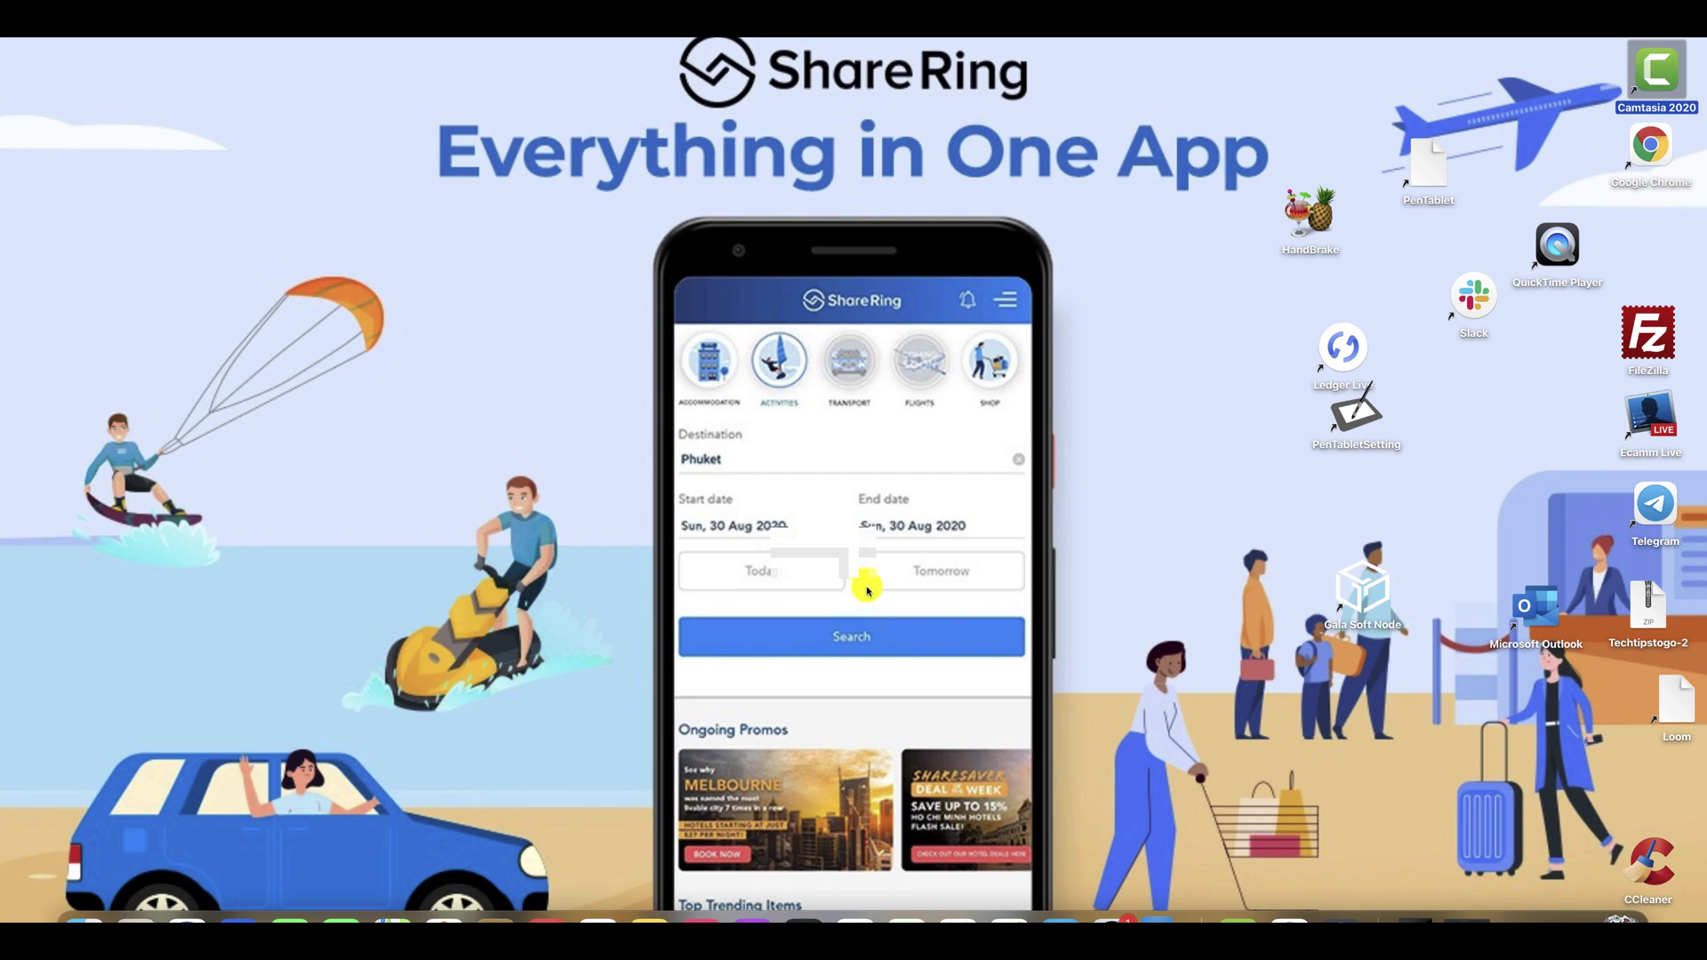
key("super+Tab")
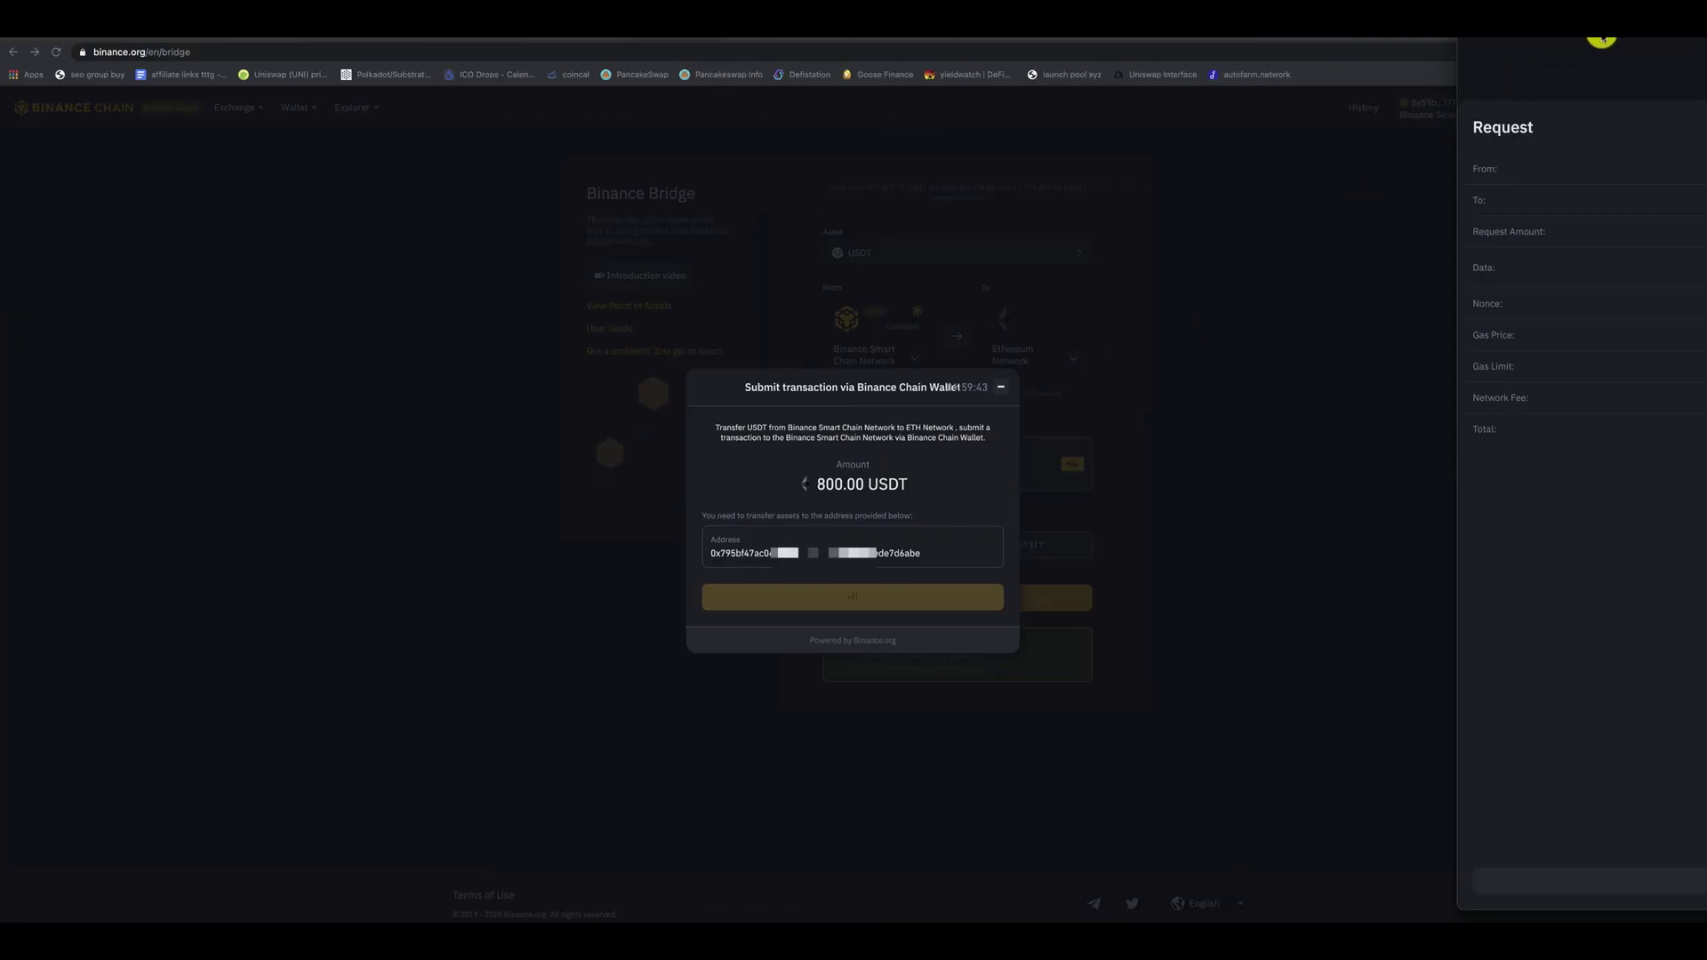
left_click_drag(1612, 34, 705, 50)
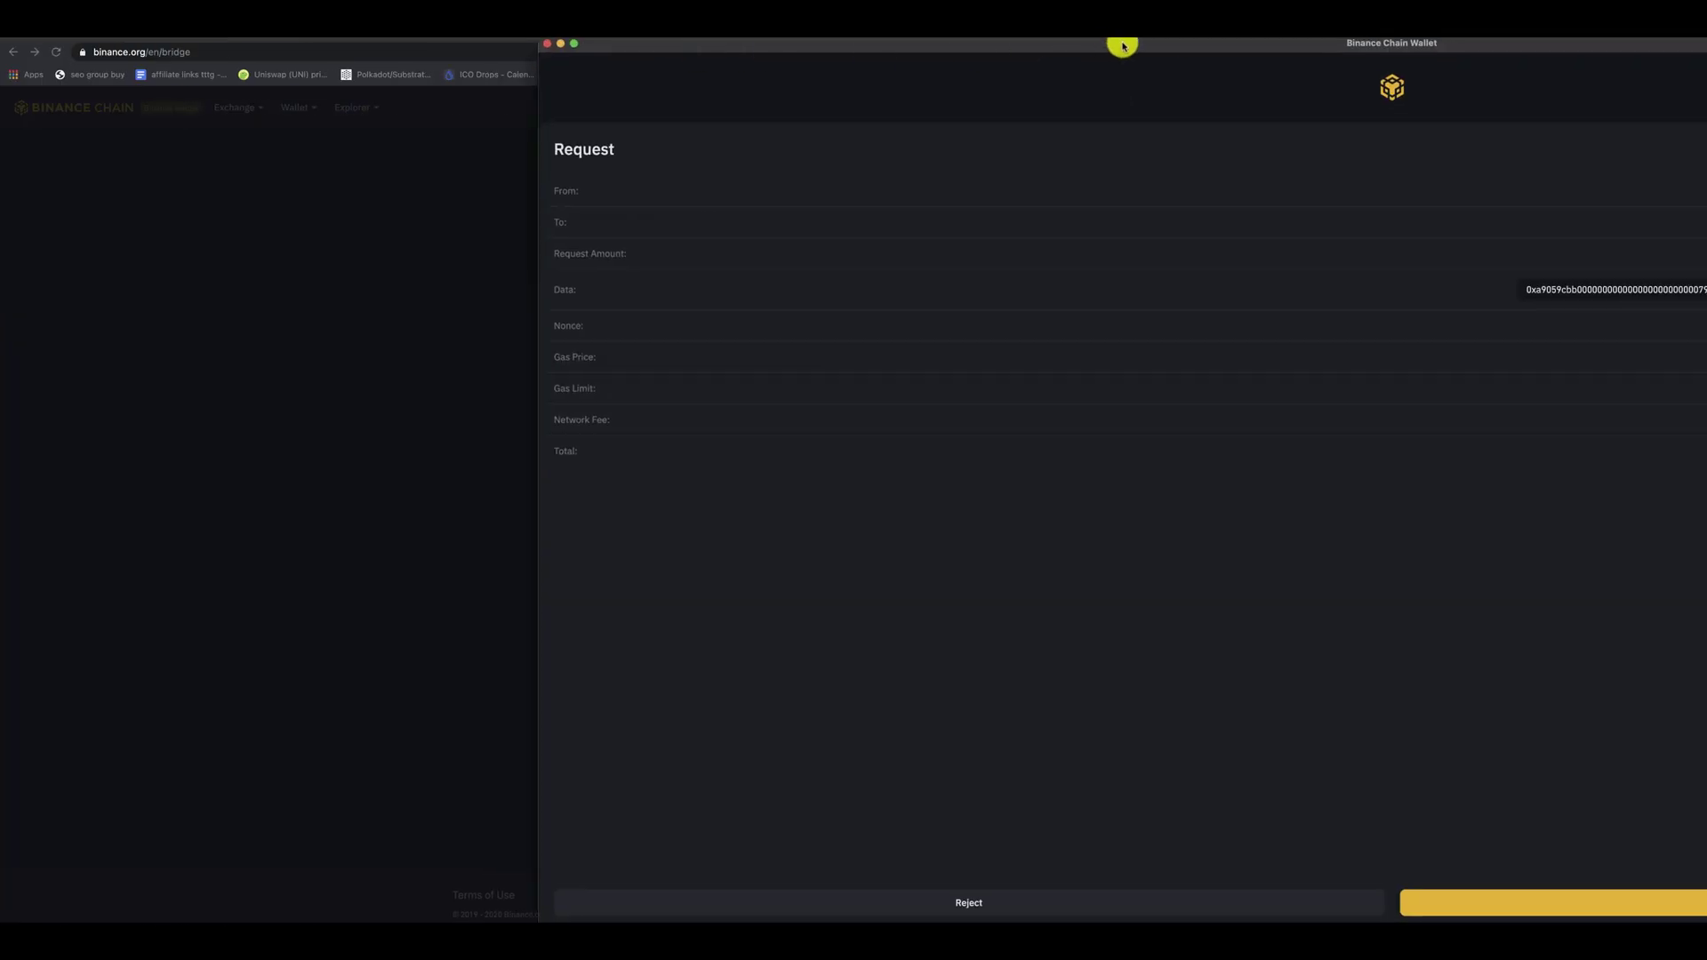
left_click_drag(1124, 42, 643, 38)
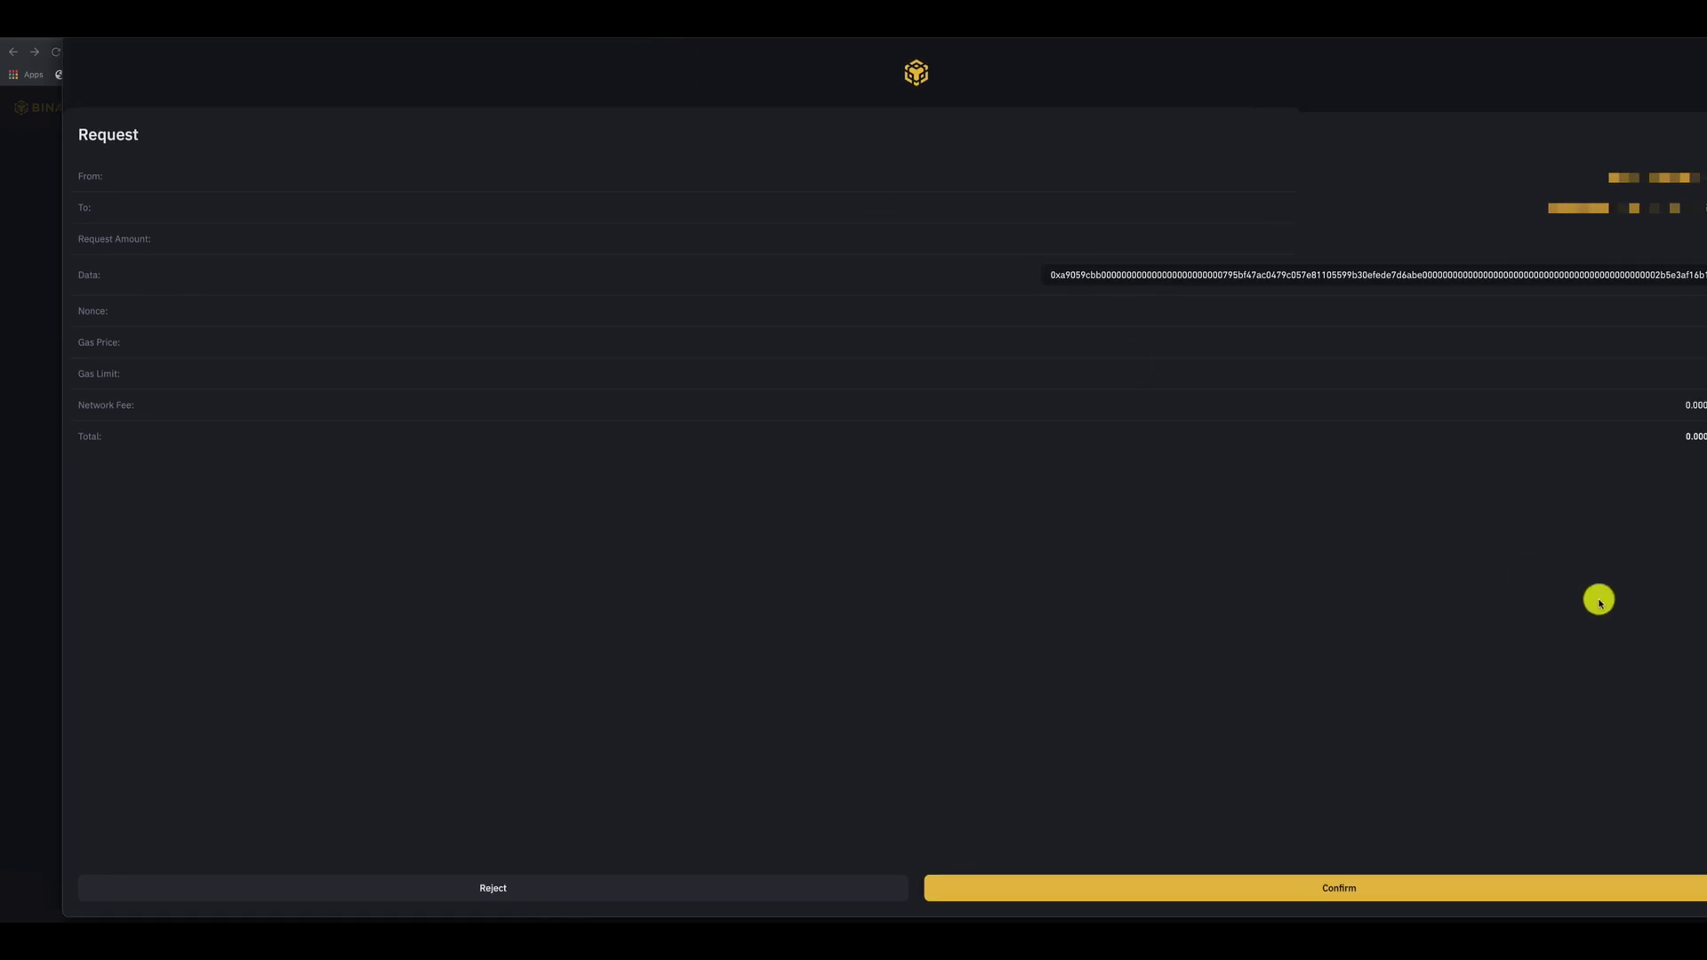
left_click(1363, 887)
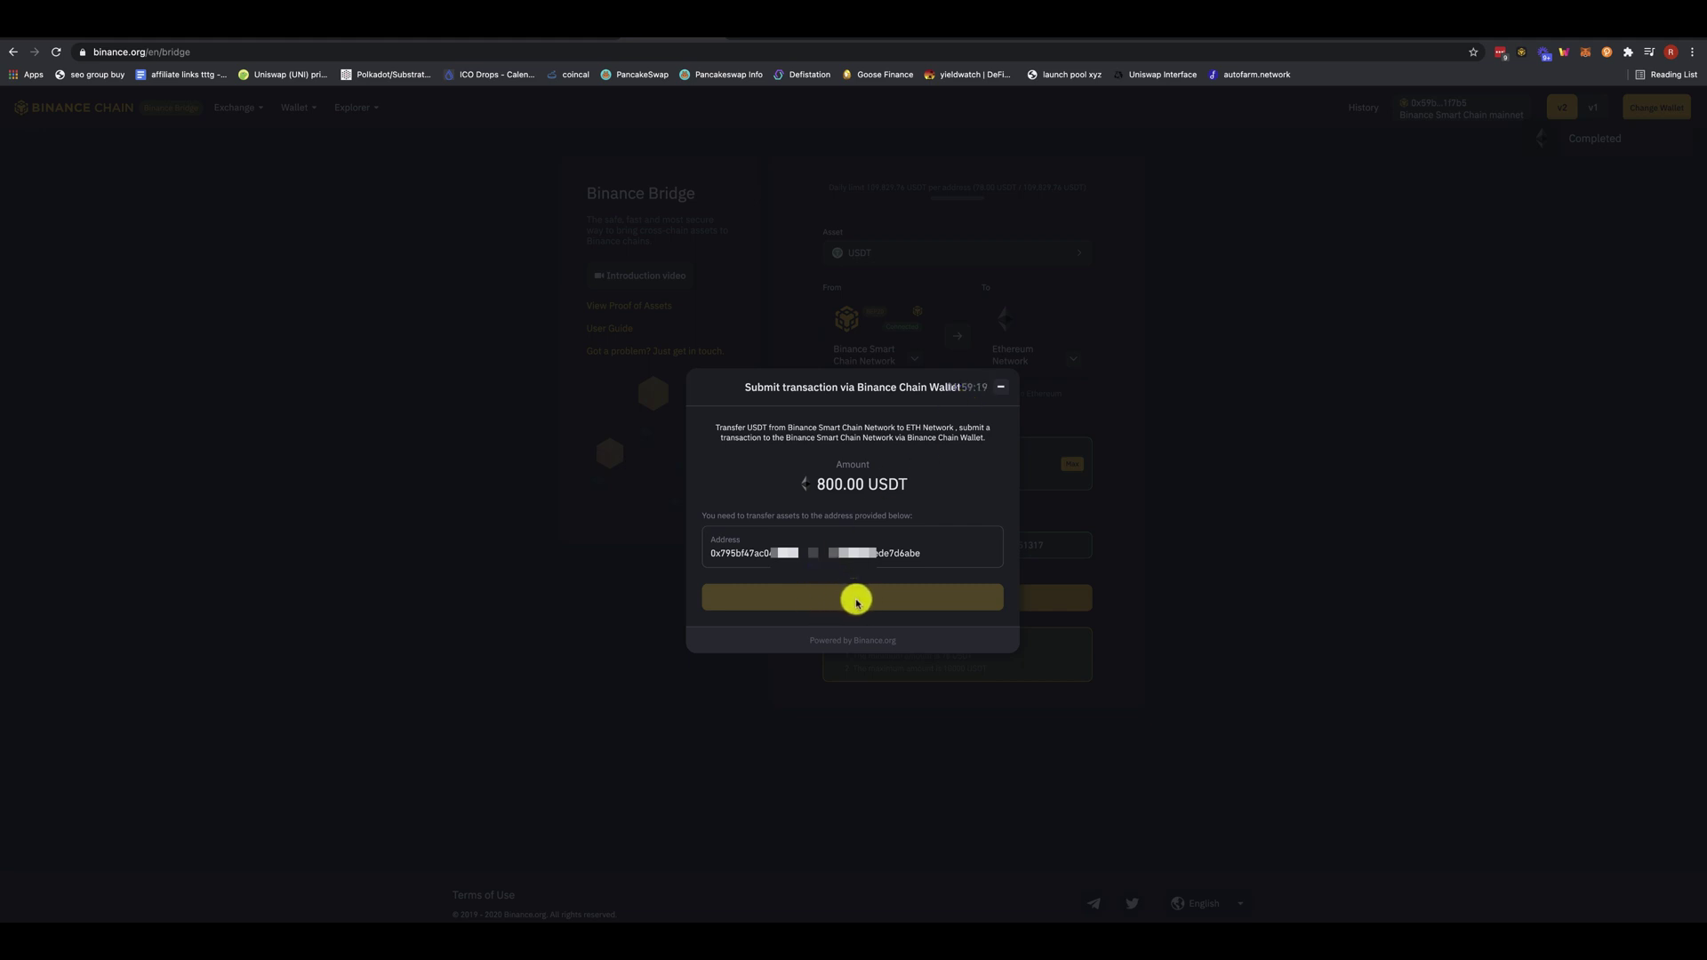
Check the Bitrue deposit page, then open the 800 USDT transfer's Tx ID on BscScan in a new tab
left_click(1065, 33)
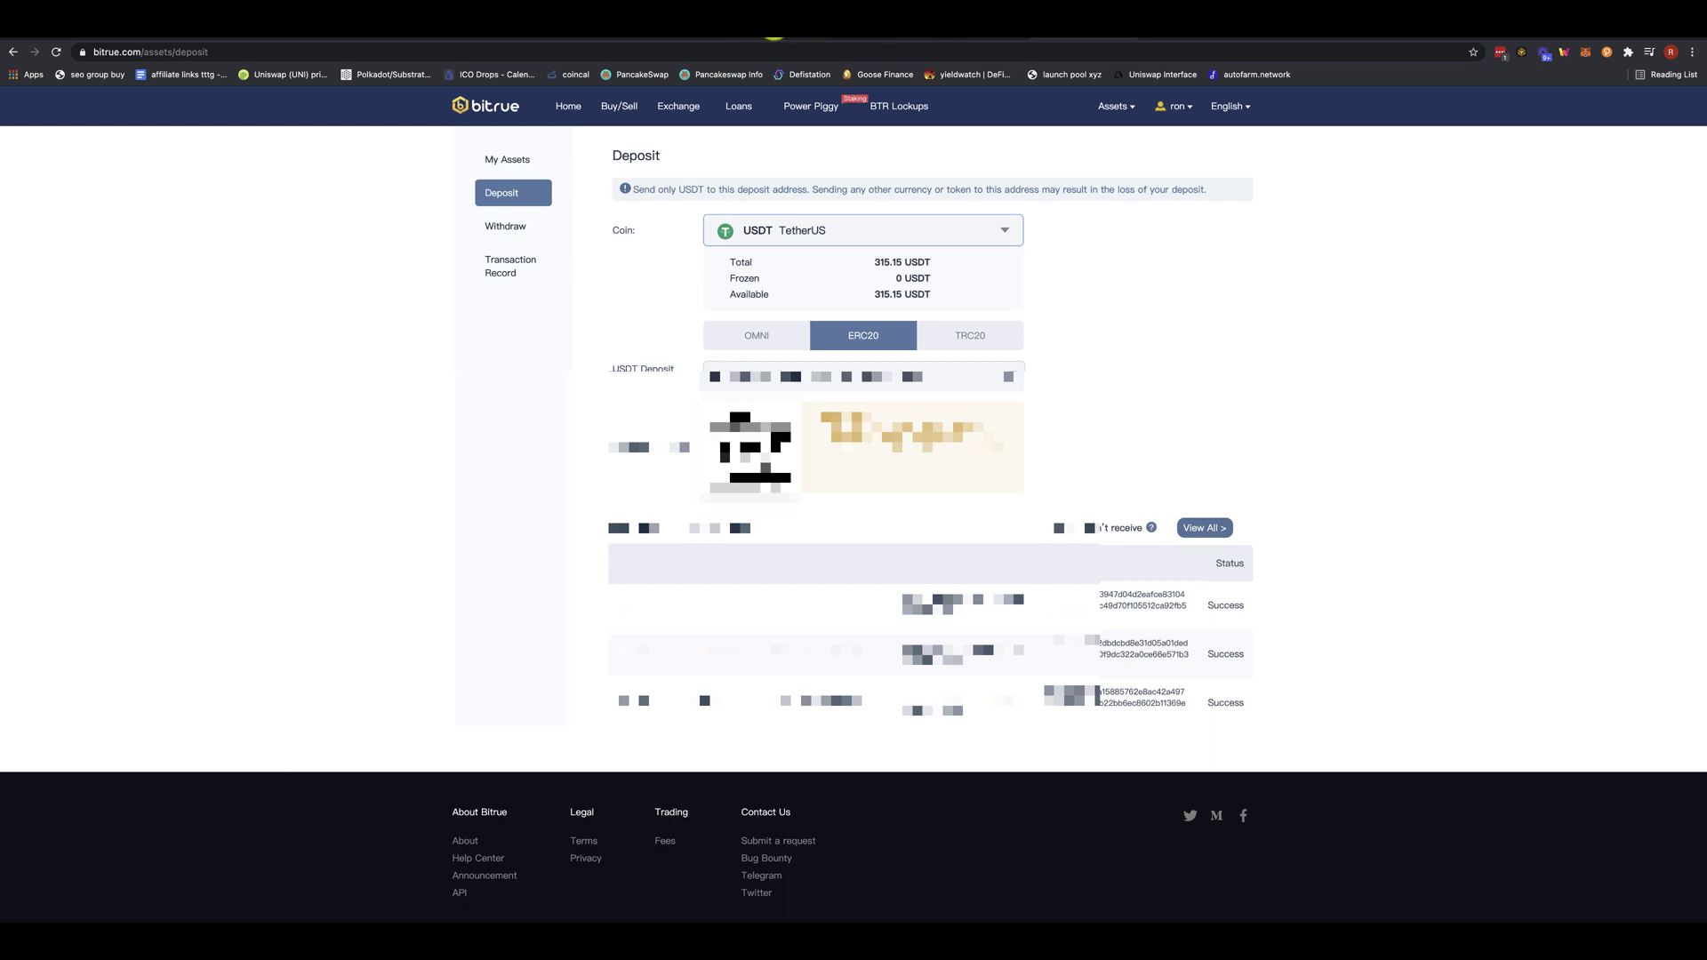
left_click(684, 38)
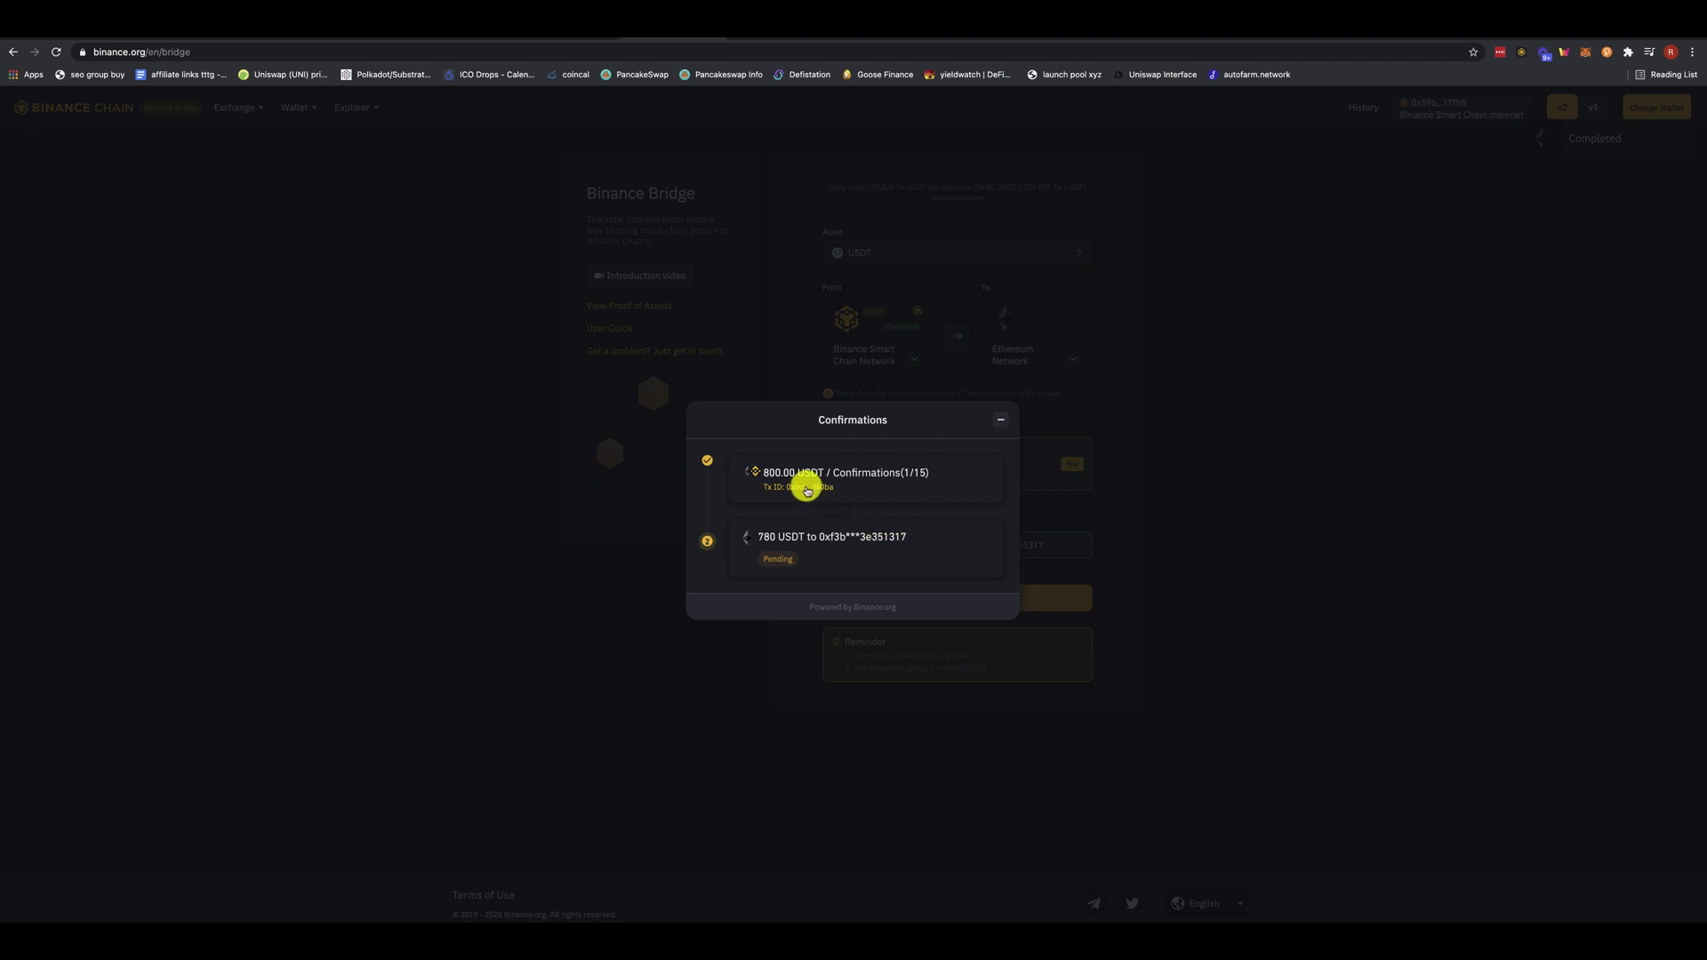
right_click(789, 490)
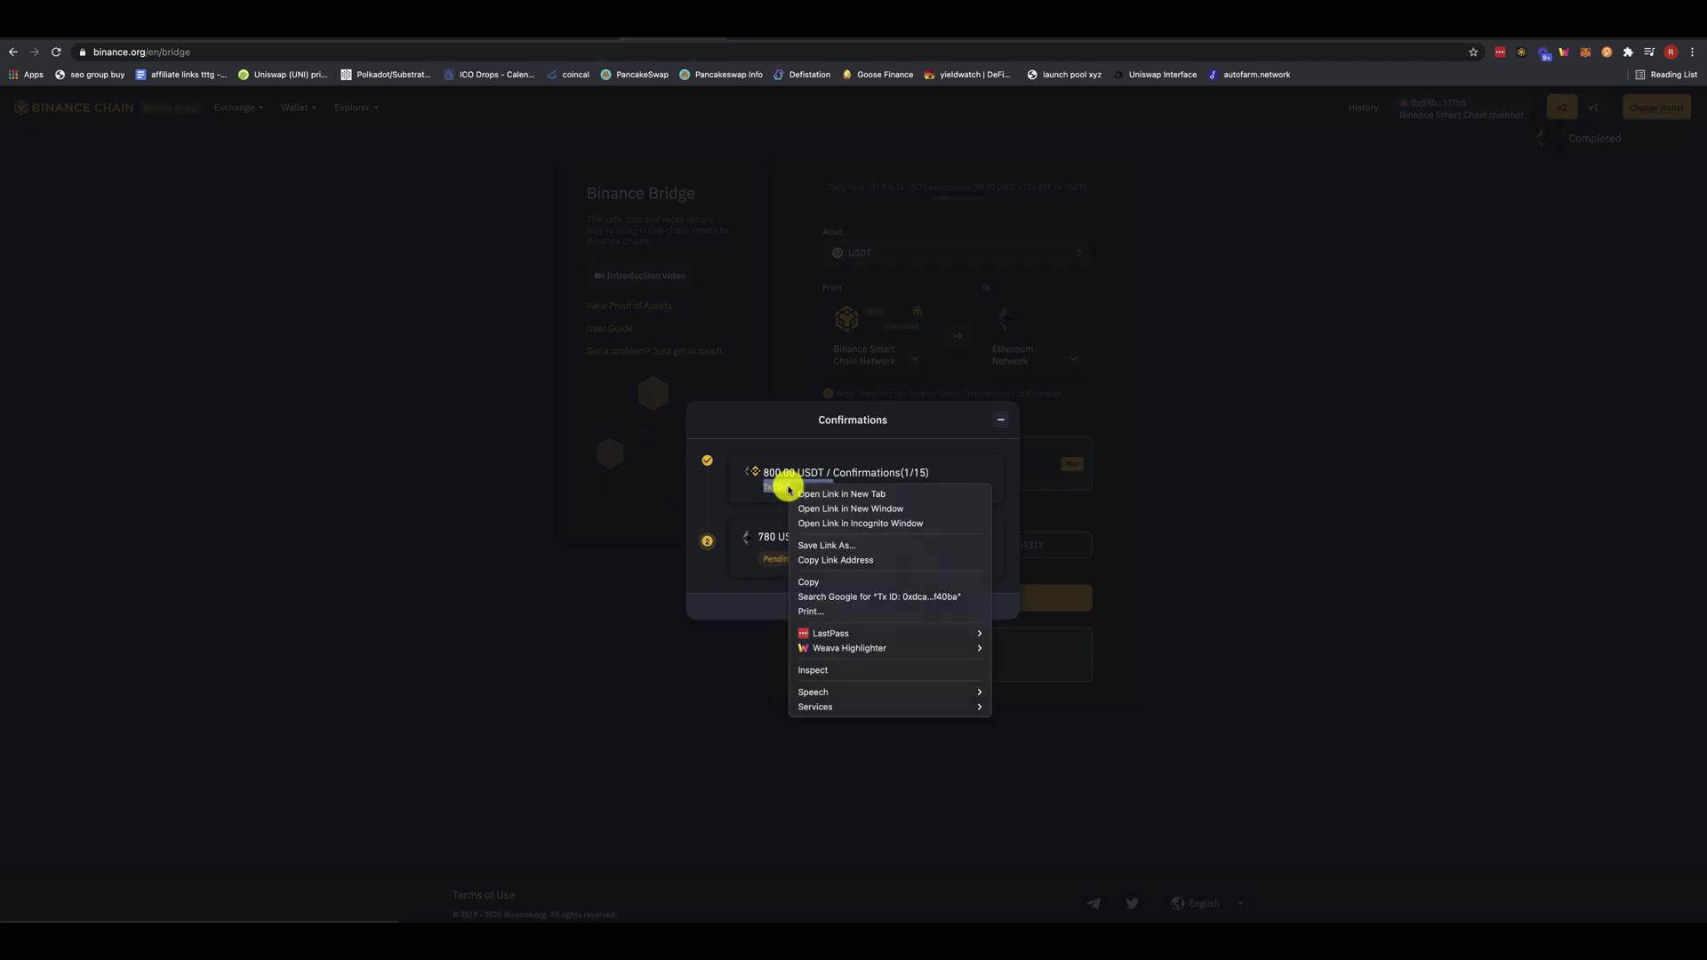
left_click(841, 495)
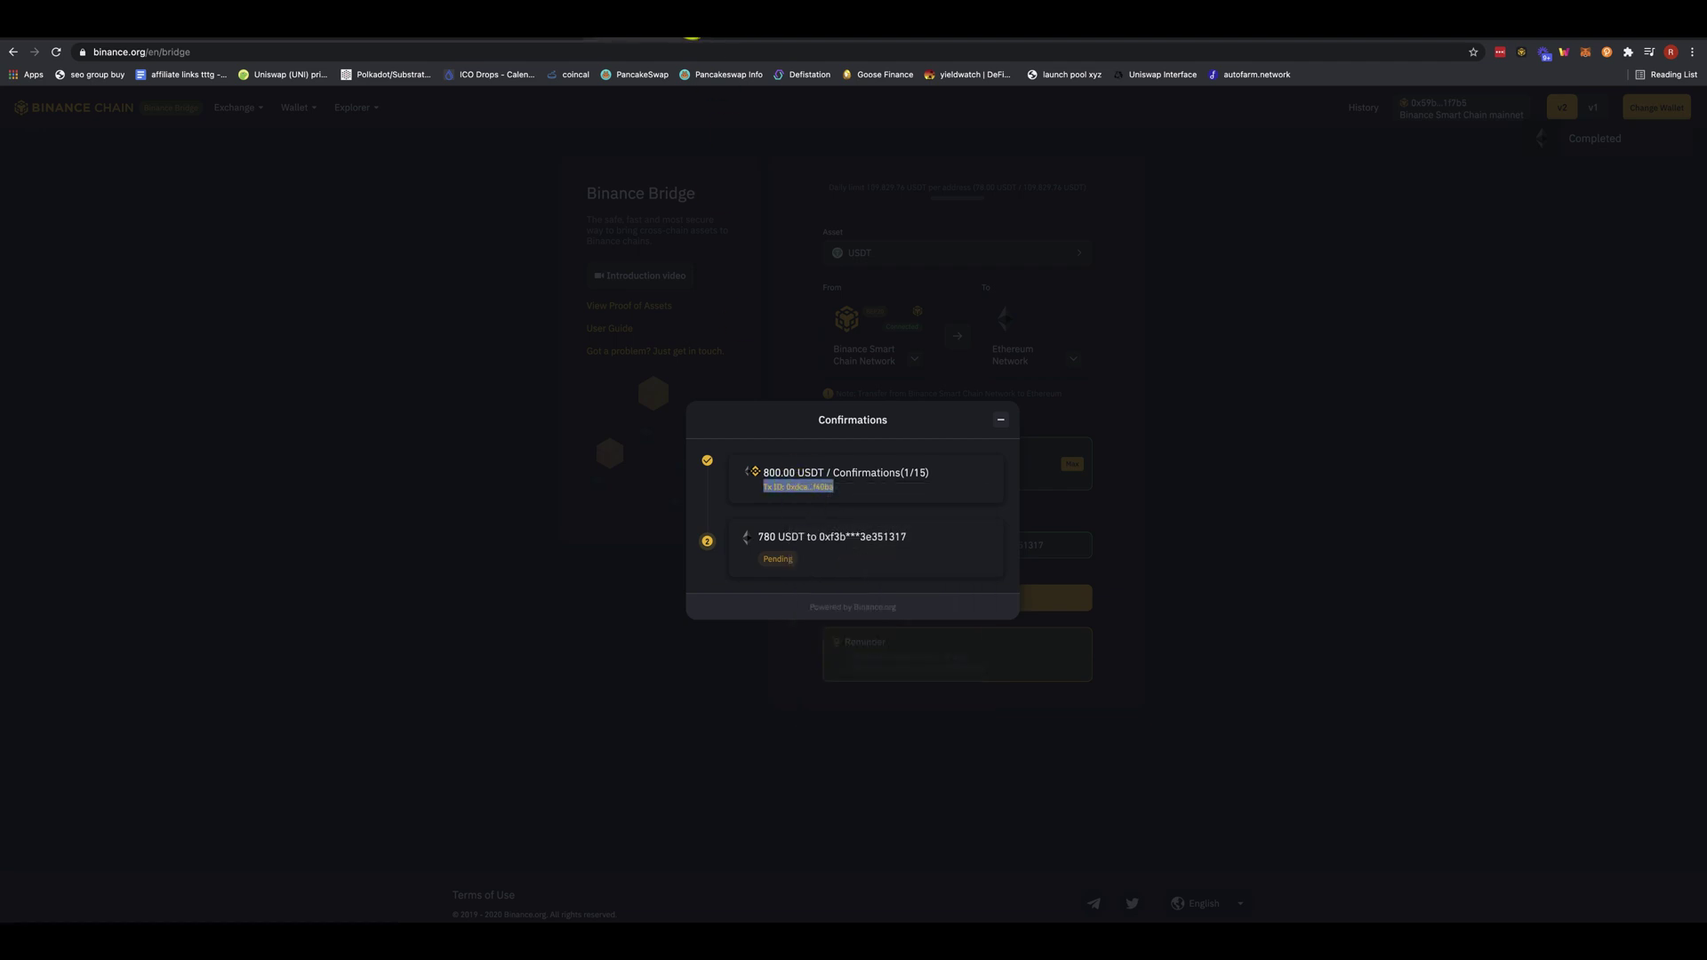
left_click(693, 49)
mouse_move(690, 298)
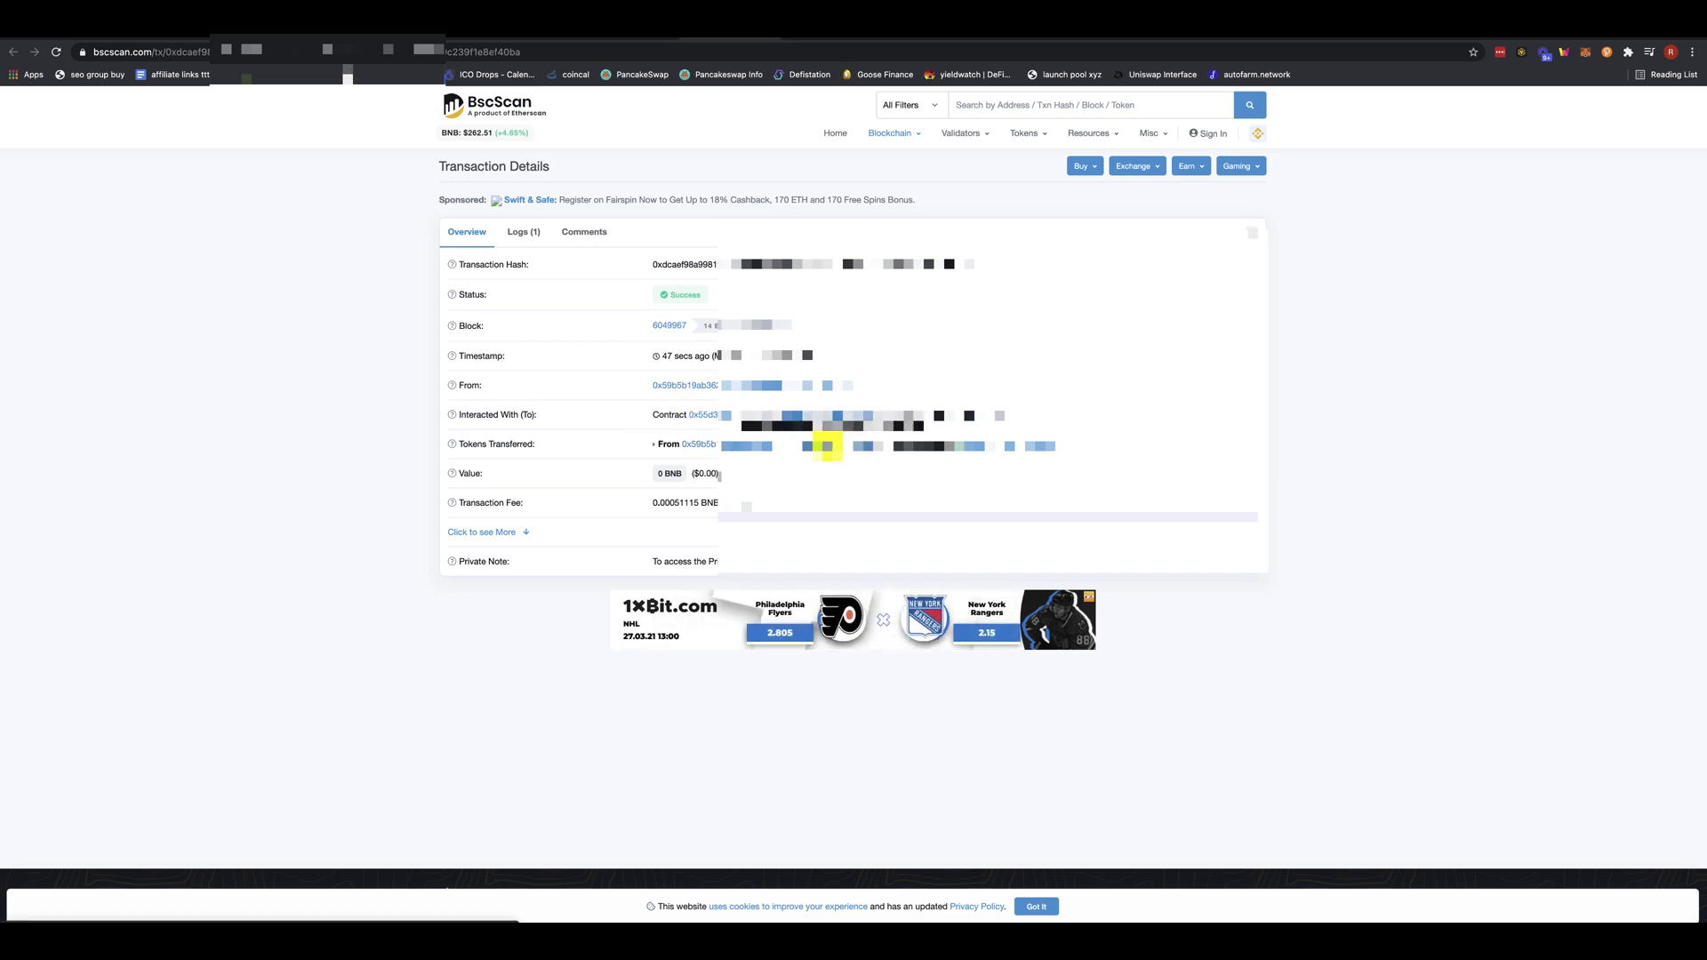
On BscScan, view the transferred token's page and the 800 BUSD-T transfer details, then return to Bitrue
left_click(827, 445)
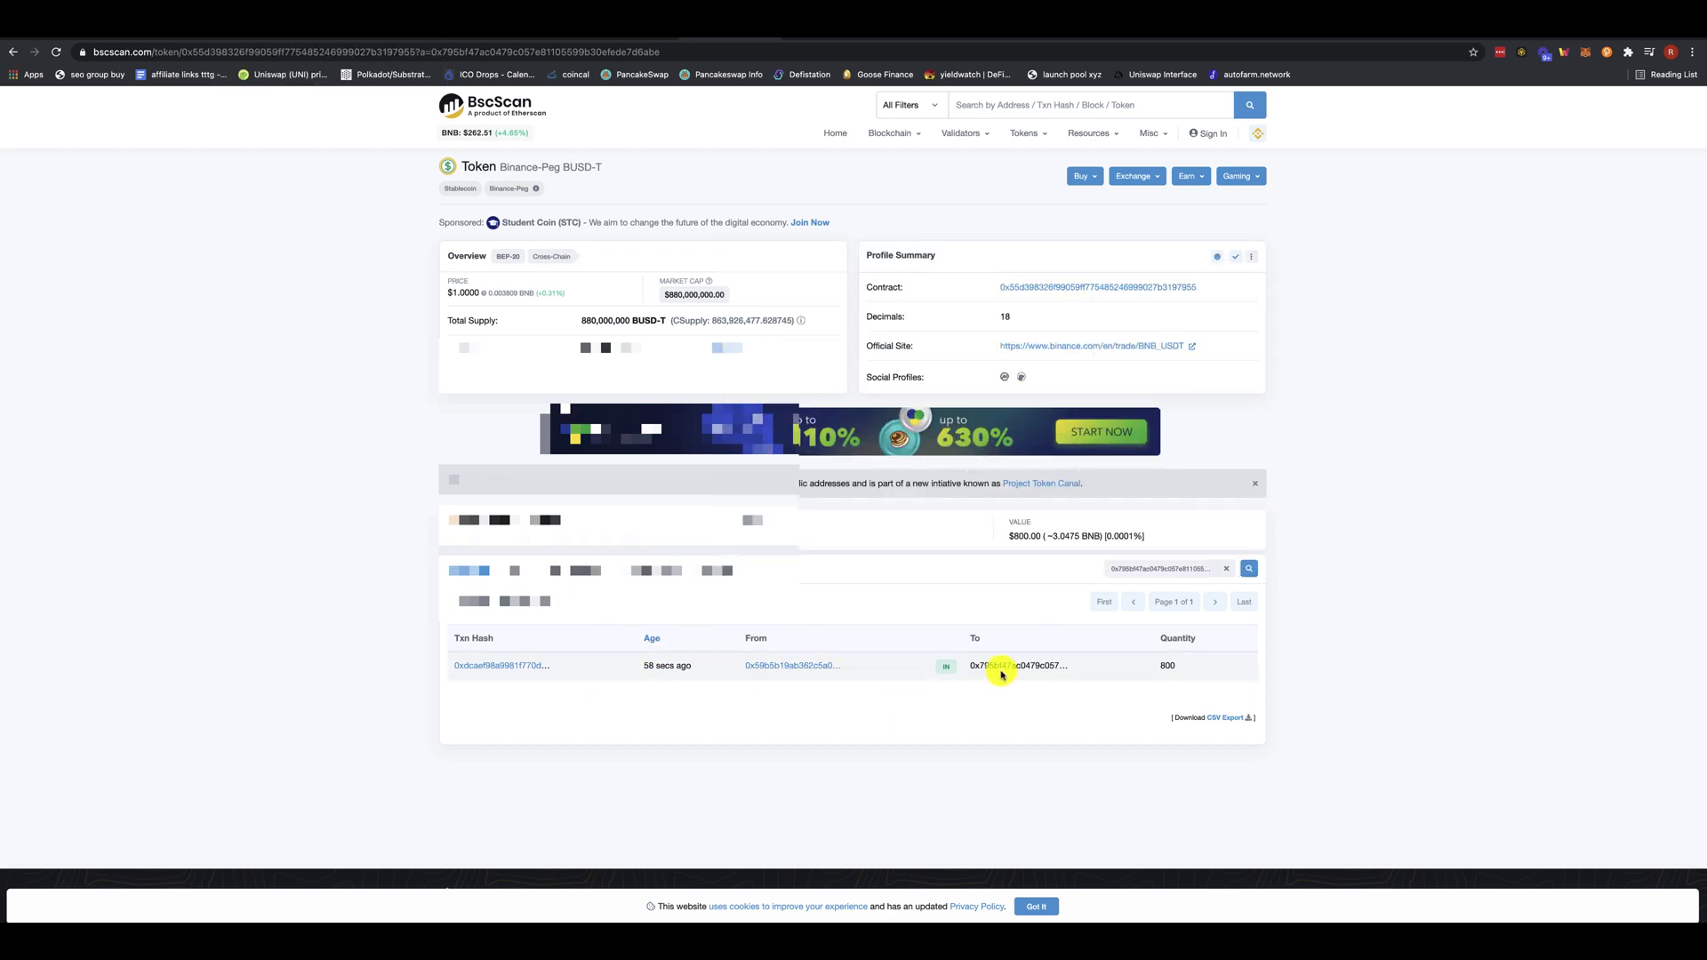
left_click(529, 667)
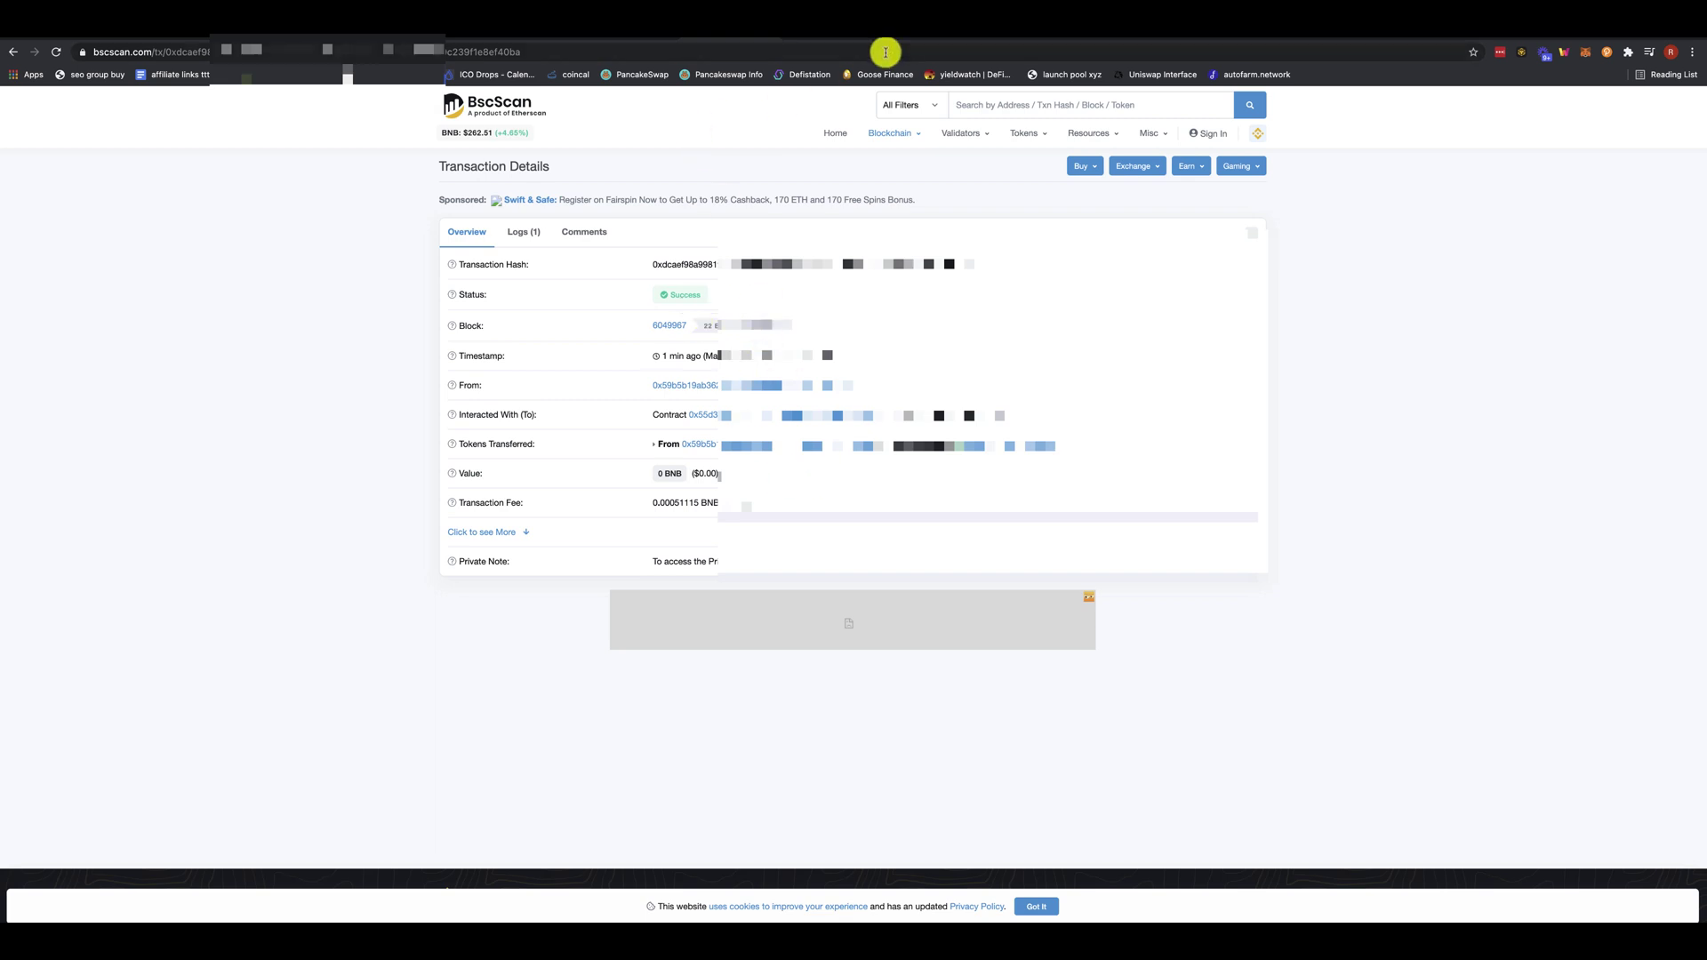
left_click(1123, 37)
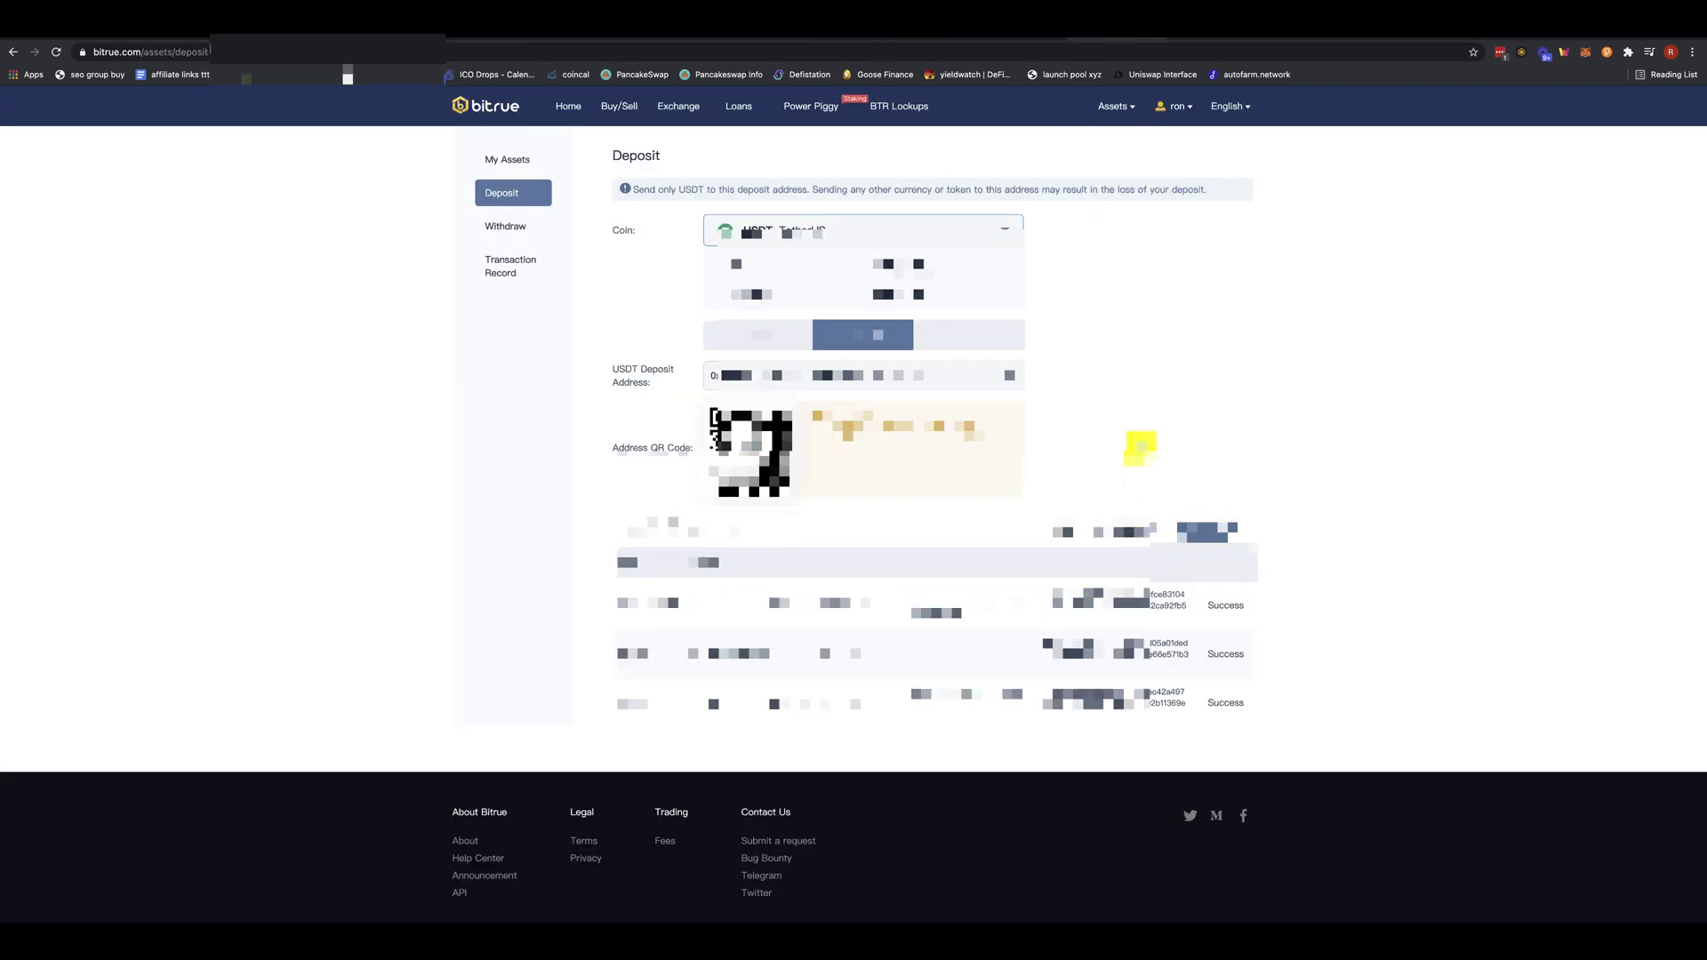
Refresh Bitrue's USDT deposit page through the My Assets and Deposit sidebar entries
left_click(504, 162)
left_click(498, 203)
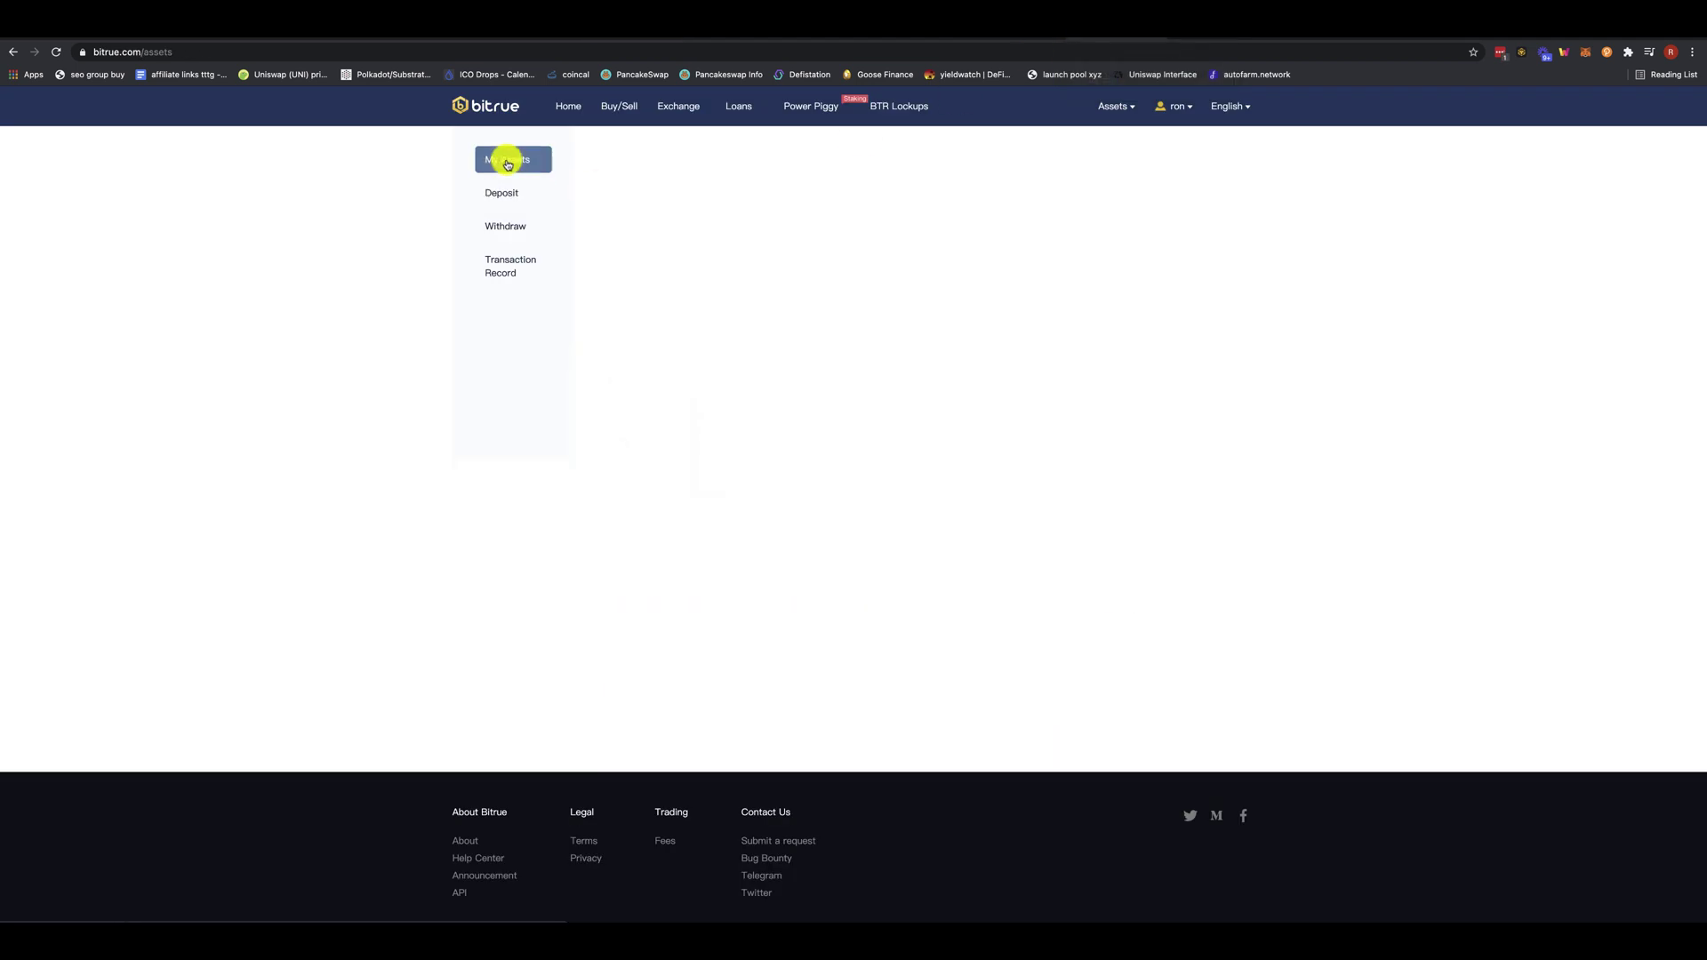
Reload Bitrue's deposit history until the 780 USDT-ERC20 deposit shows Success, then go back to the bridge
left_click(510, 210)
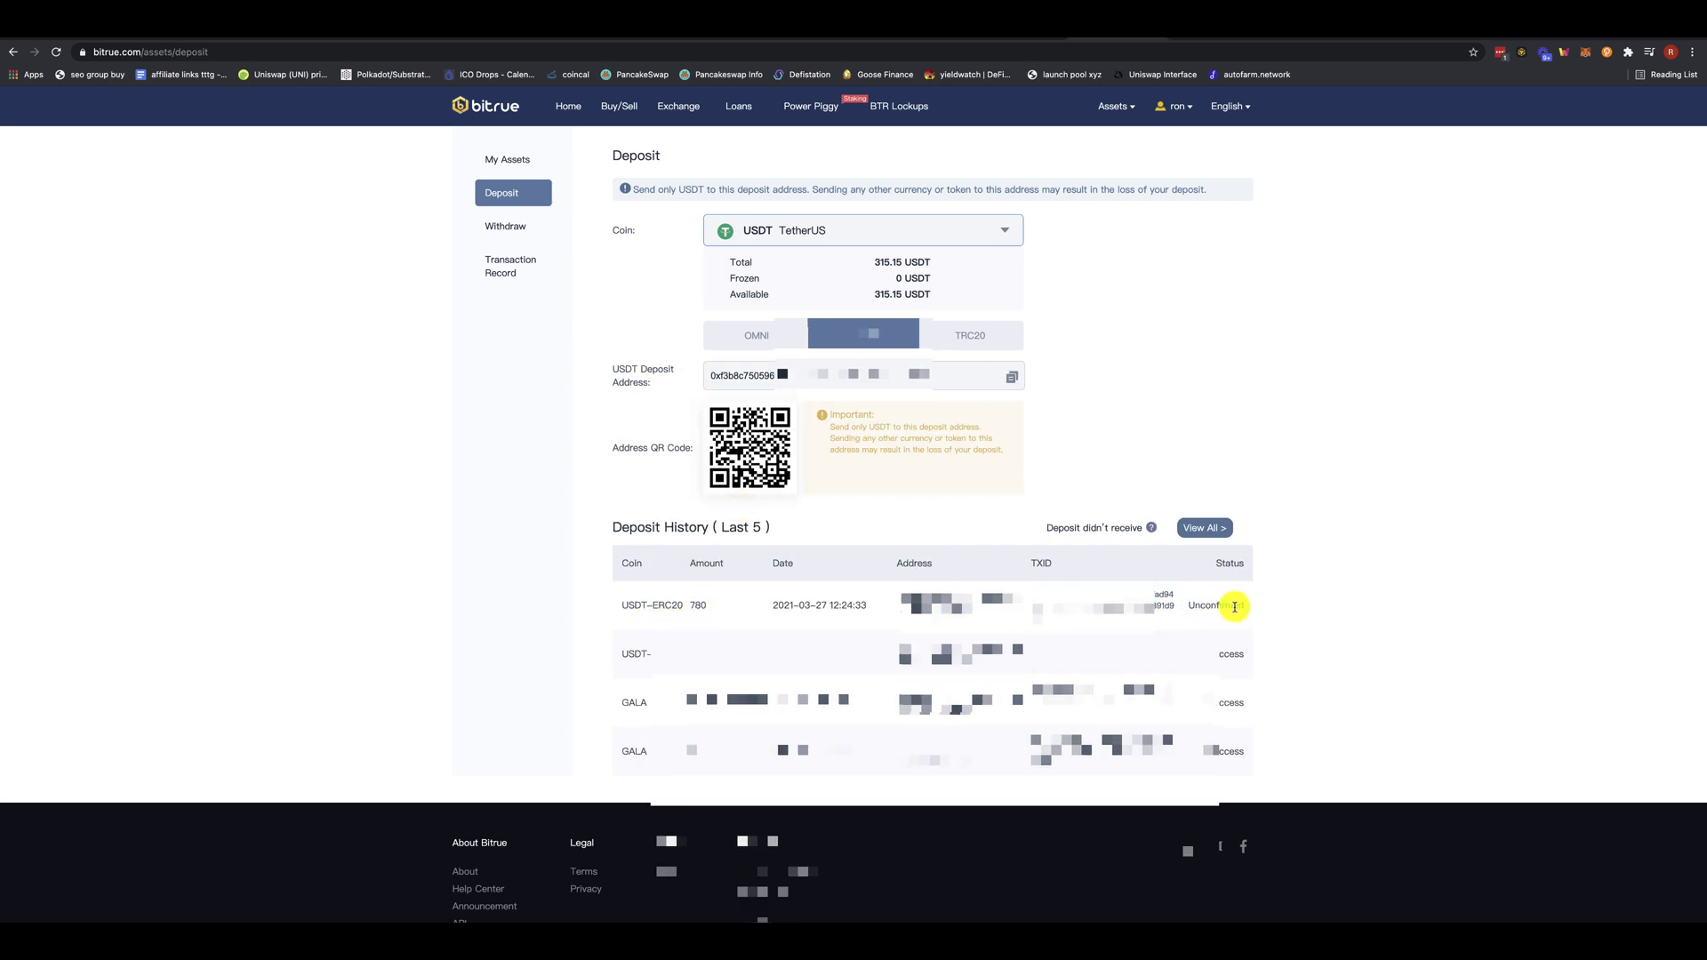
left_click(510, 166)
left_click(490, 203)
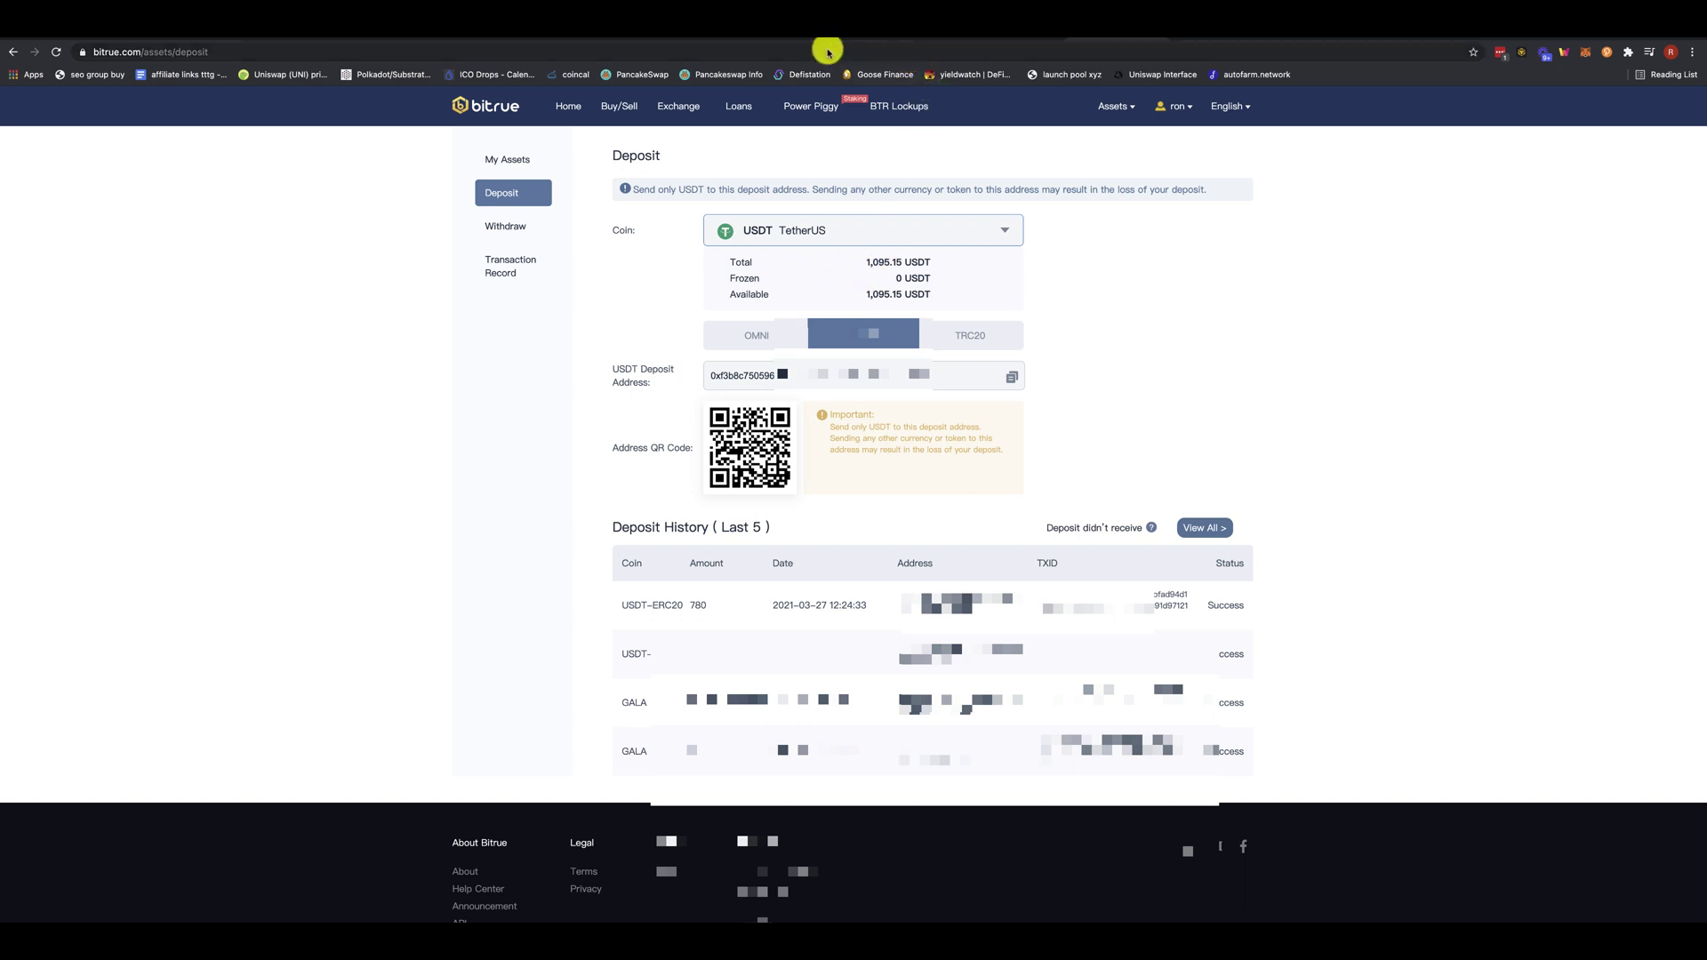
left_click(634, 37)
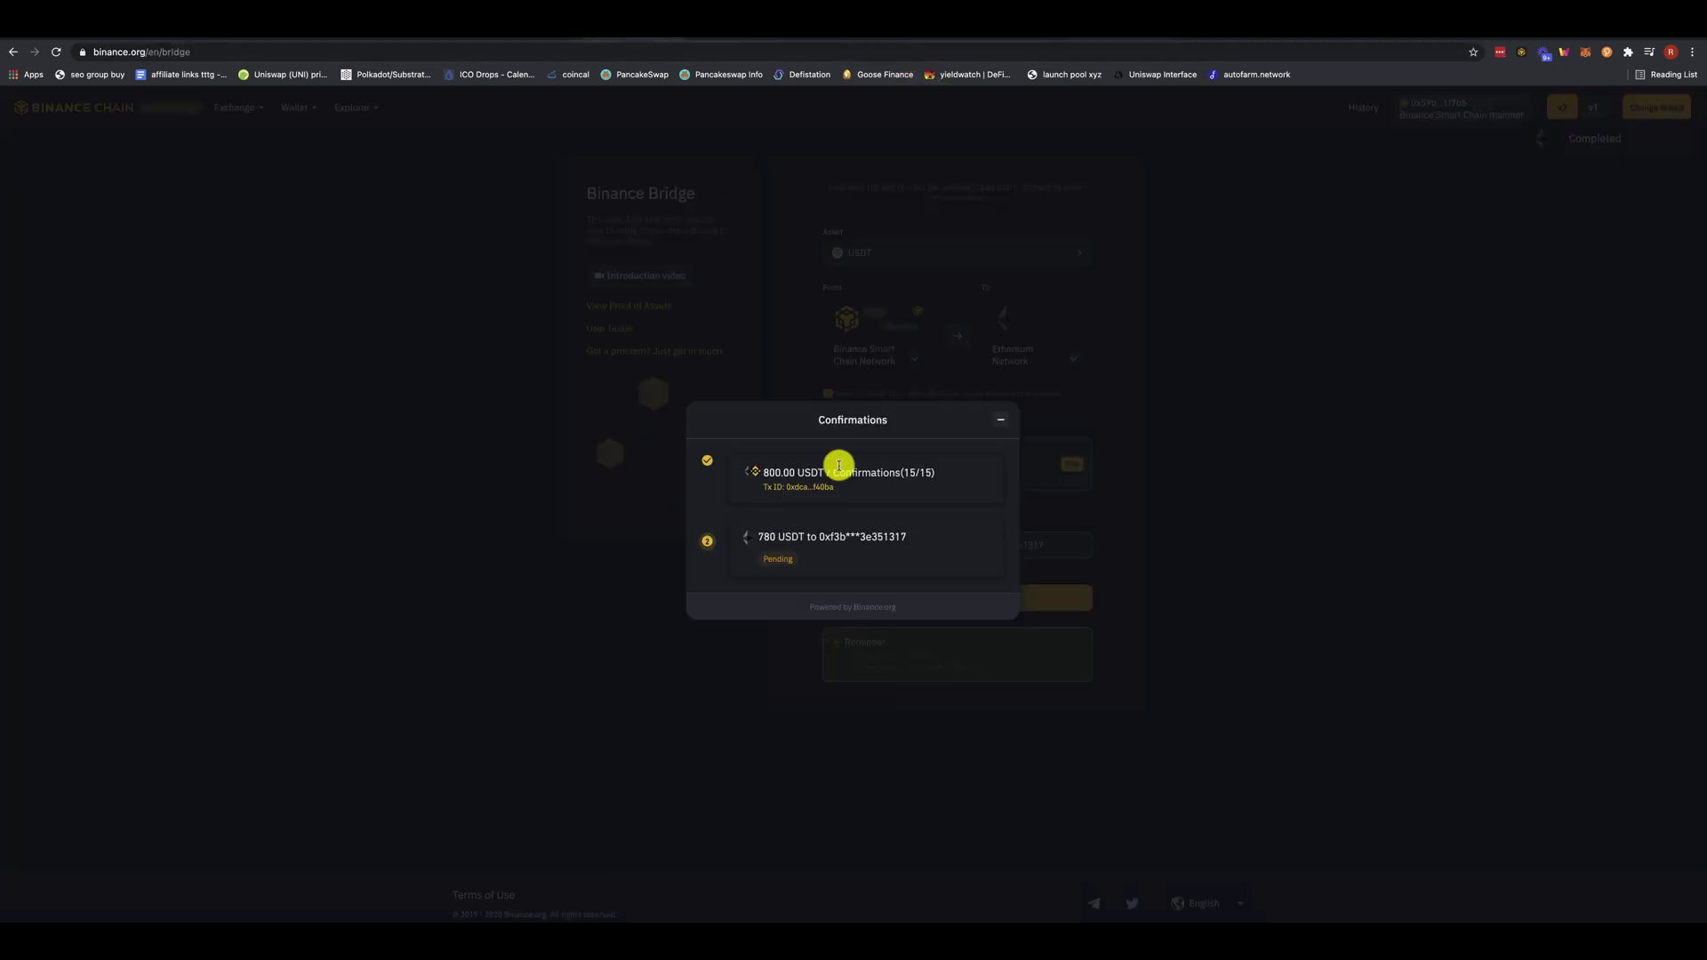
Minimize the confirmations dialog and view the bridge History, listing the 800→780 USDT transfer as Remitting
left_click(1006, 423)
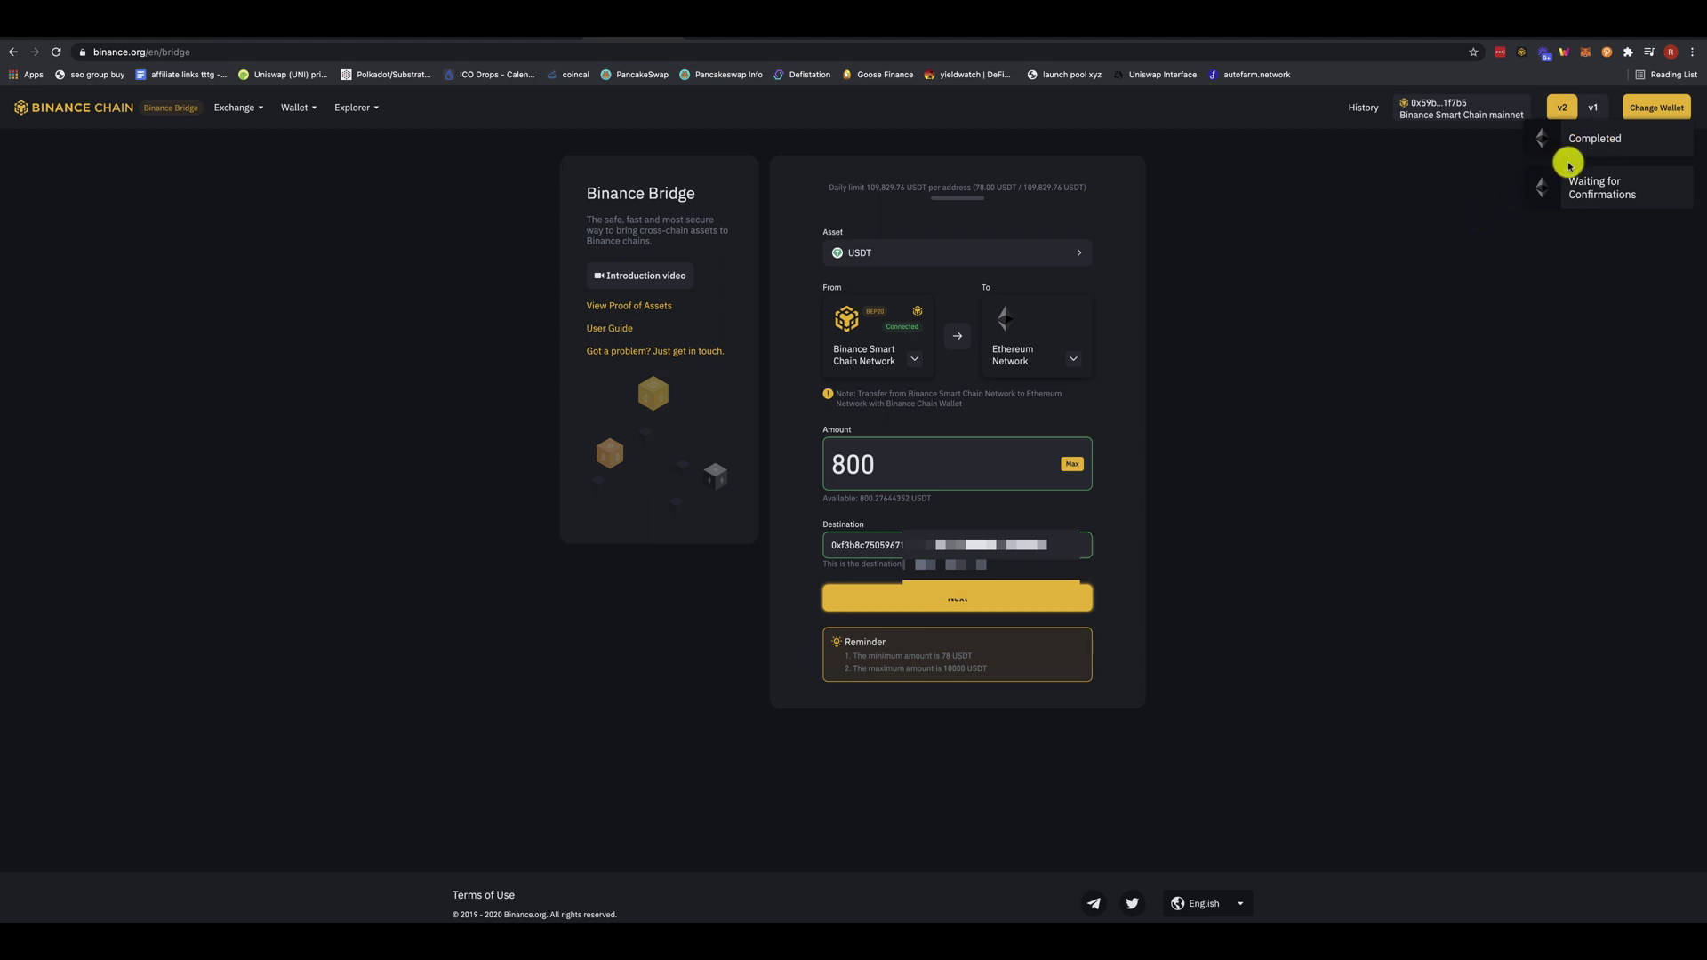
left_click(1377, 109)
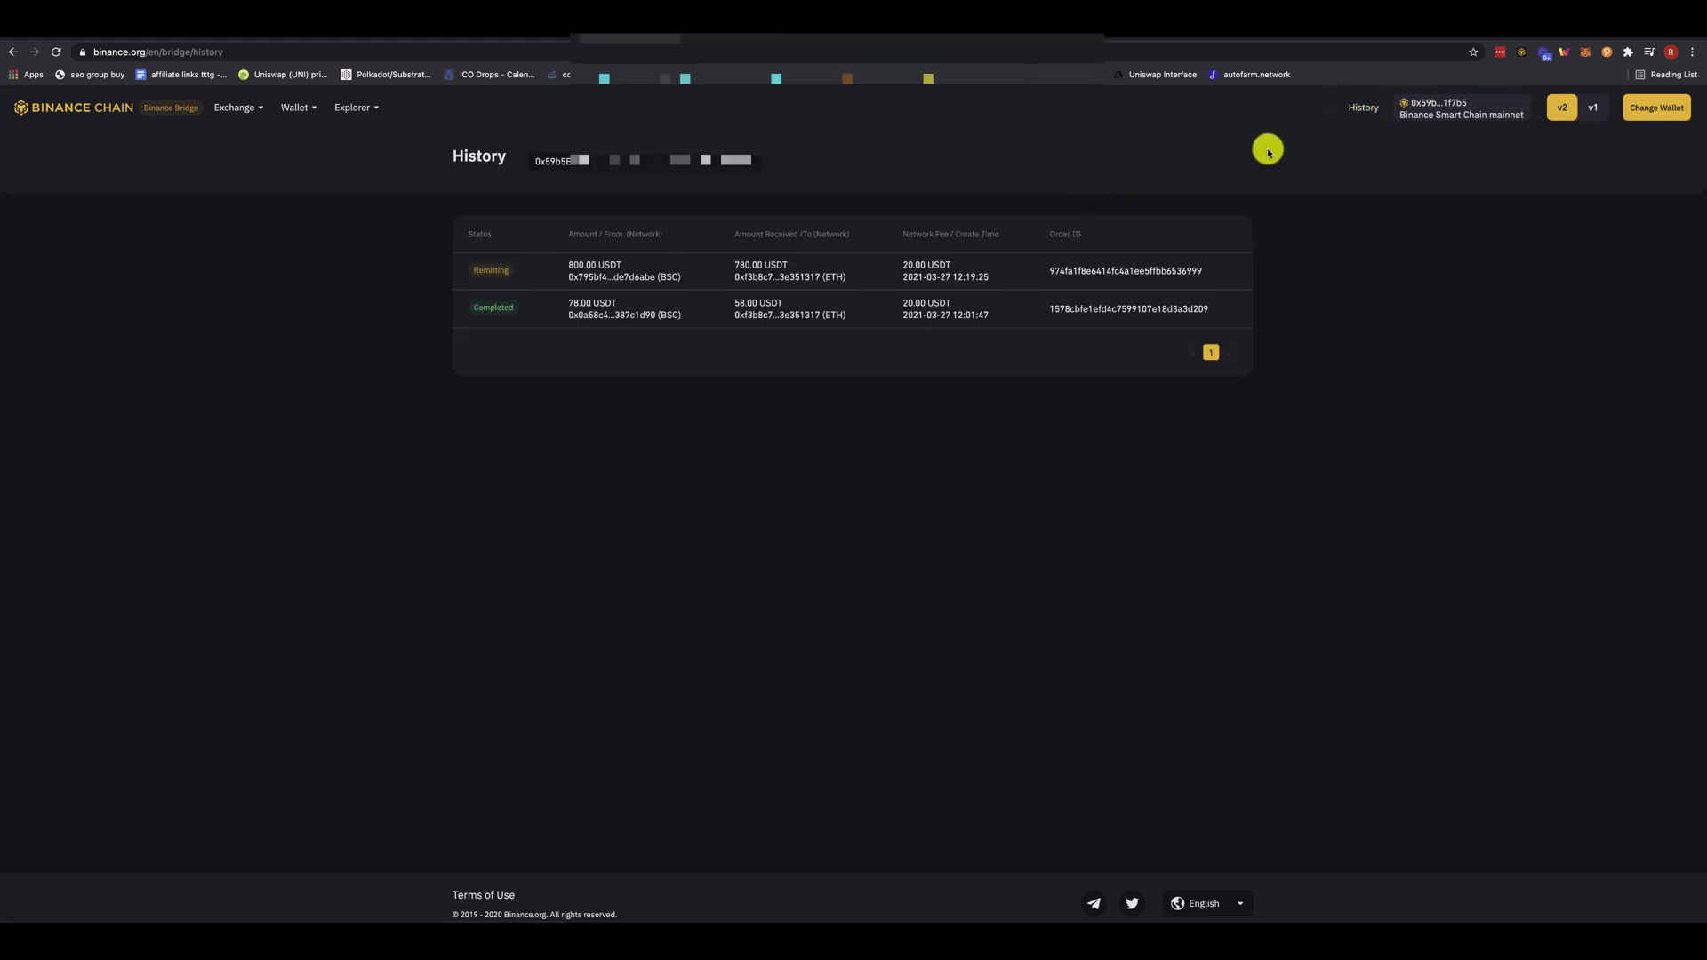